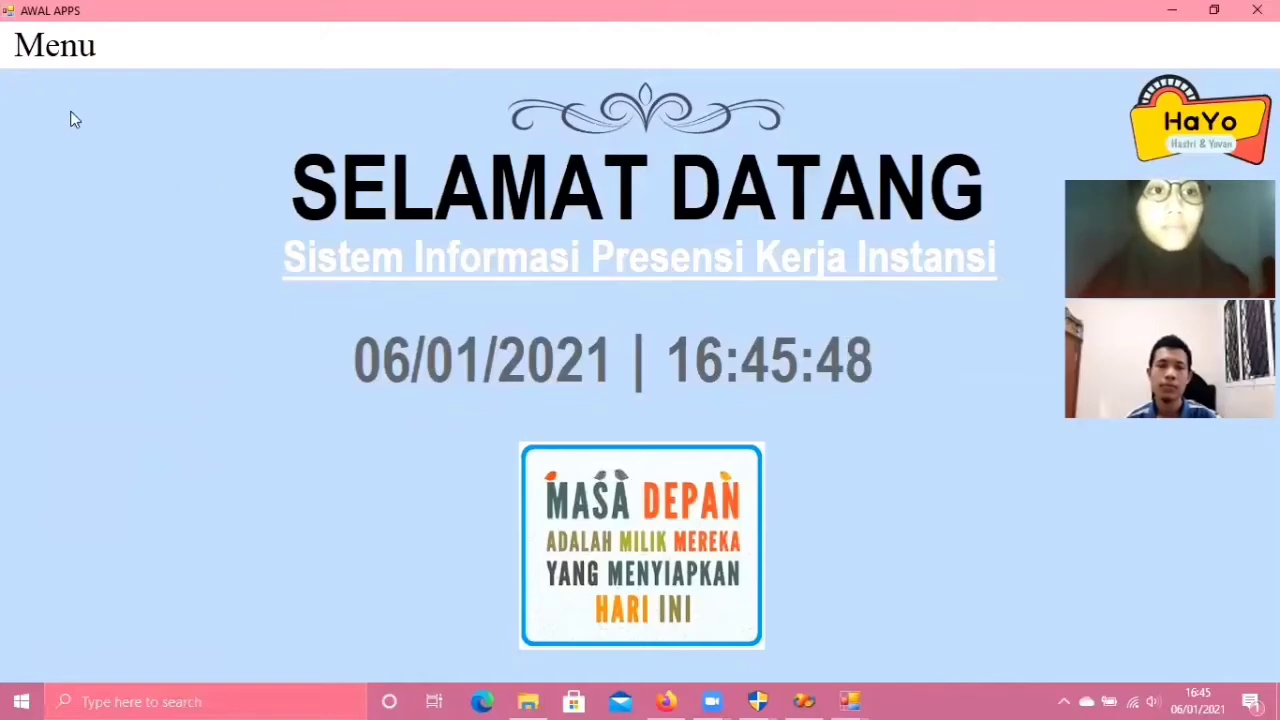
# - Open the employee login form via Menu > Masuk > User, then cancel it with BATAL
pyautogui.click(72, 58)
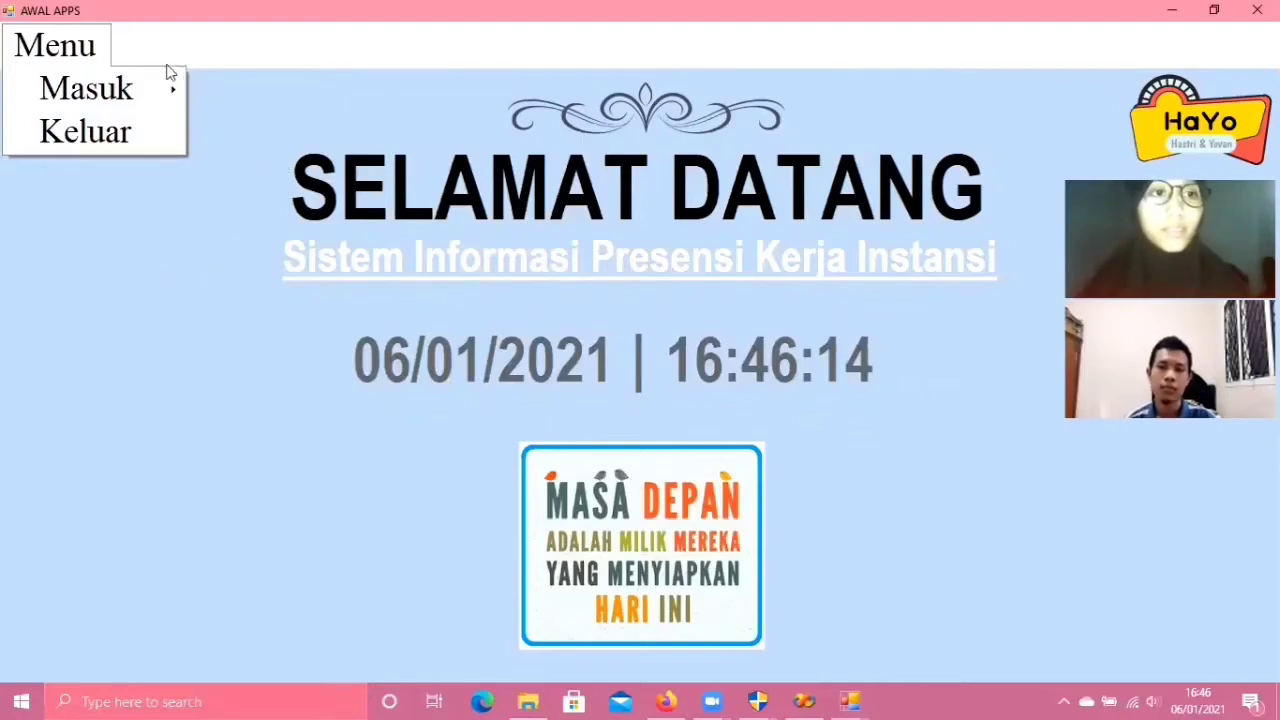
pyautogui.moveTo(166, 95)
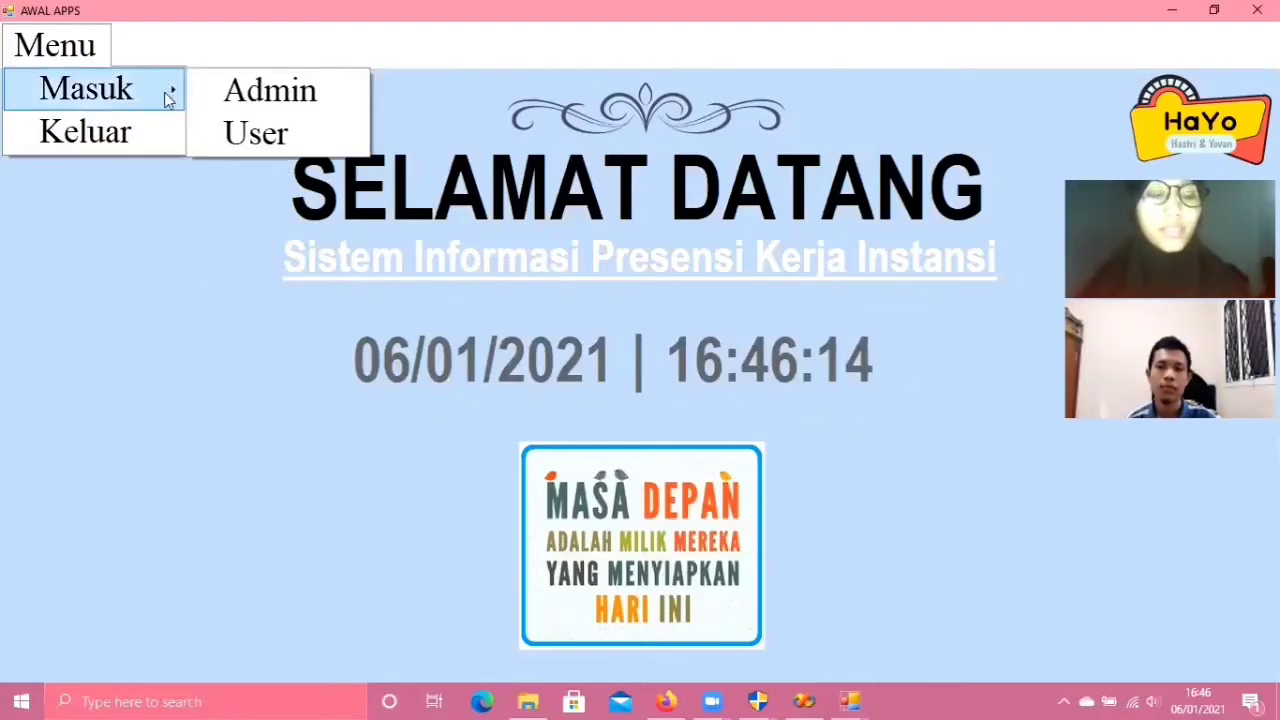
pyautogui.click(260, 135)
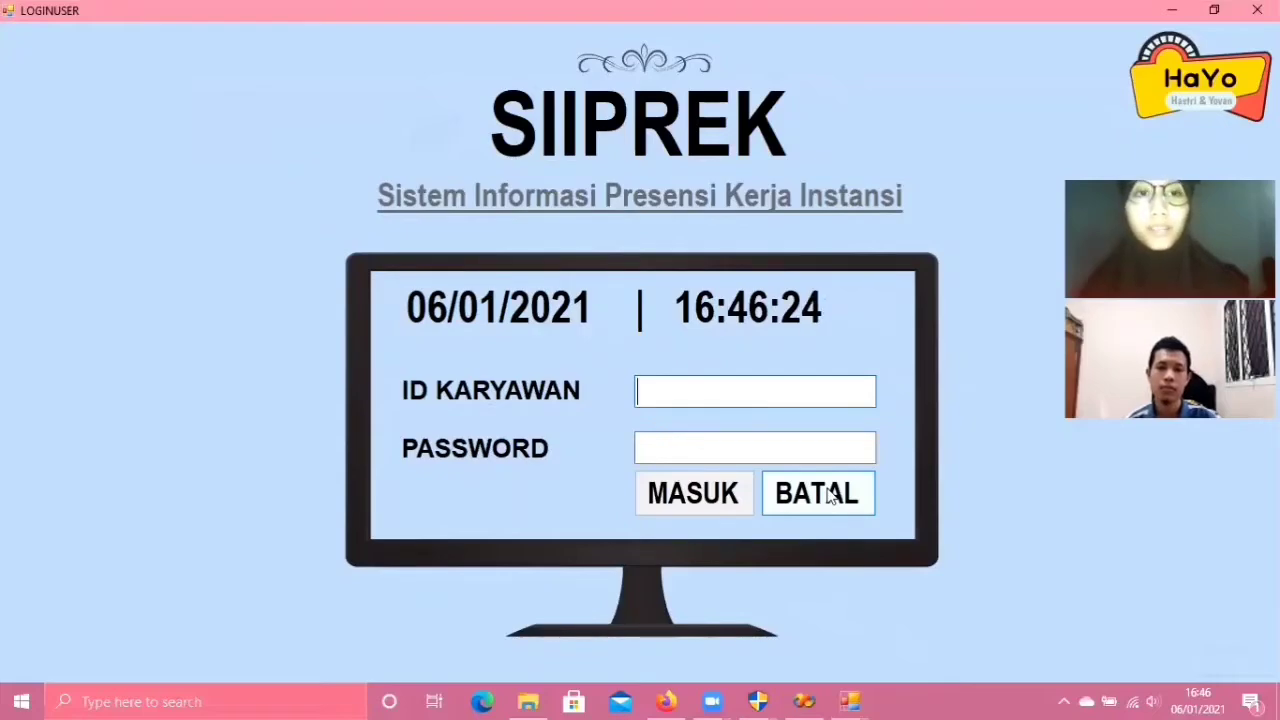
pyautogui.click(827, 495)
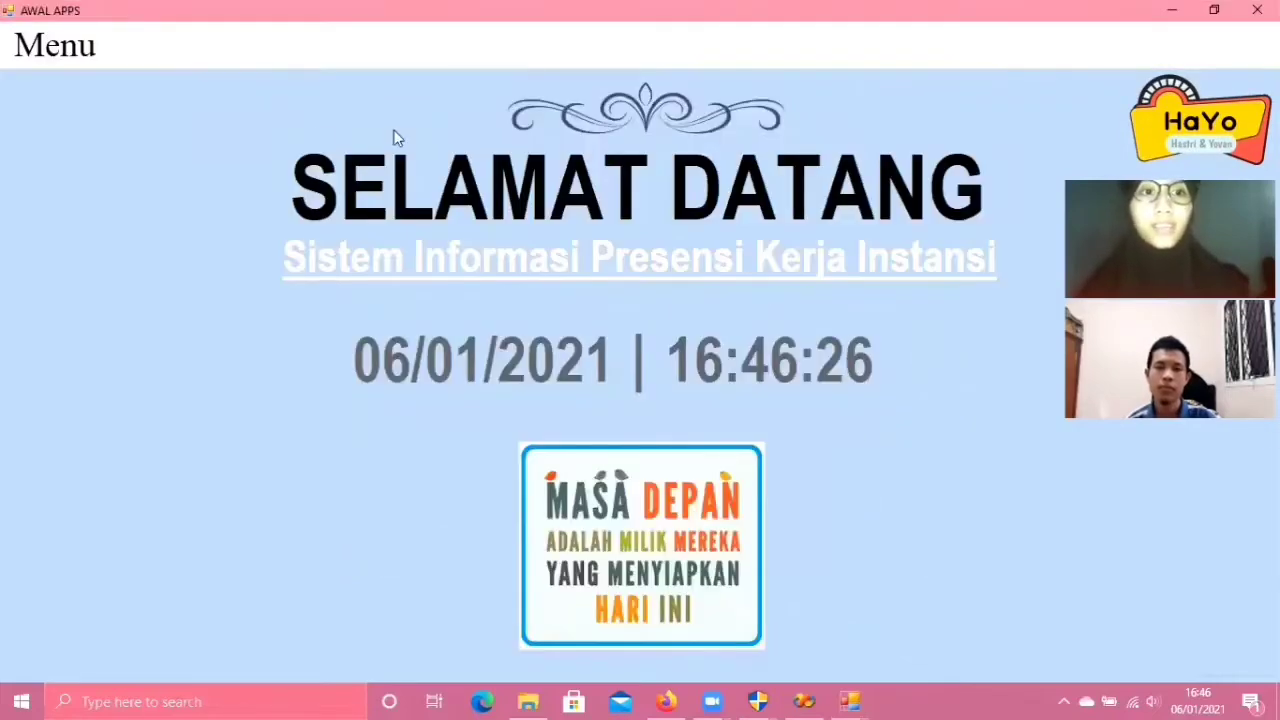
# - Reopen the employee login form through Menu > Masuk > User
pyautogui.click(62, 55)
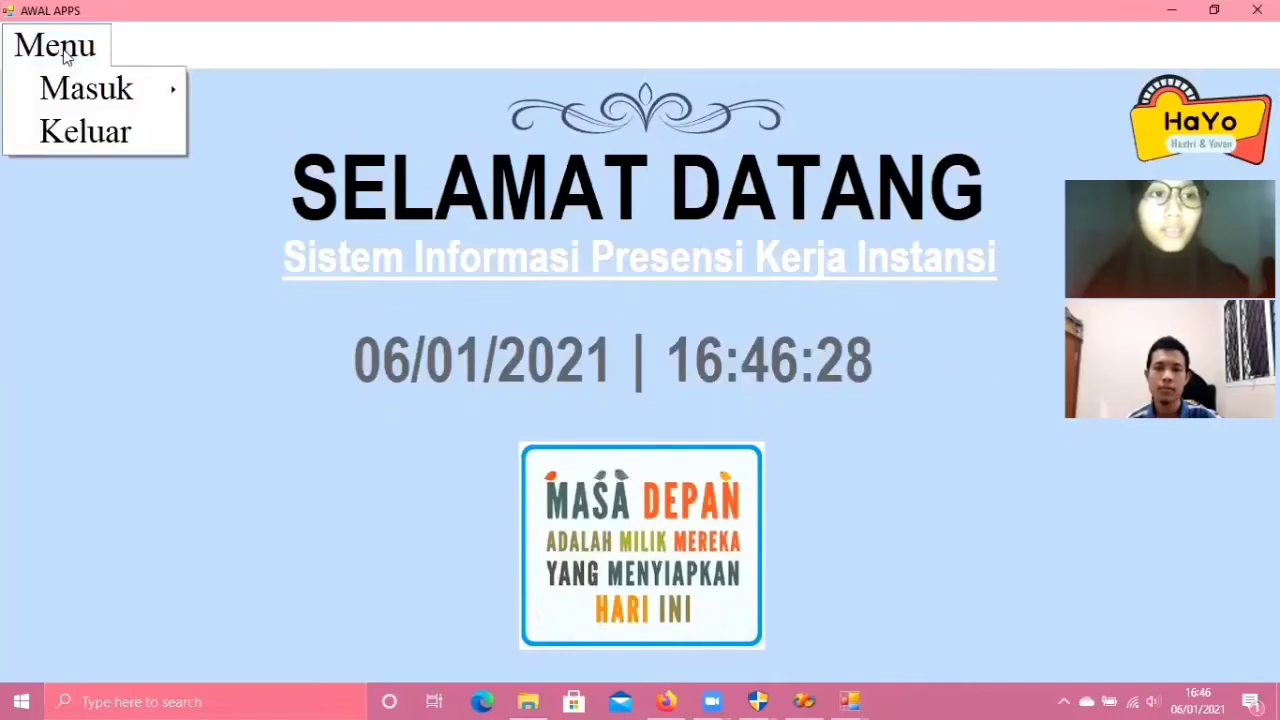
pyautogui.moveTo(140, 94)
pyautogui.click(262, 128)
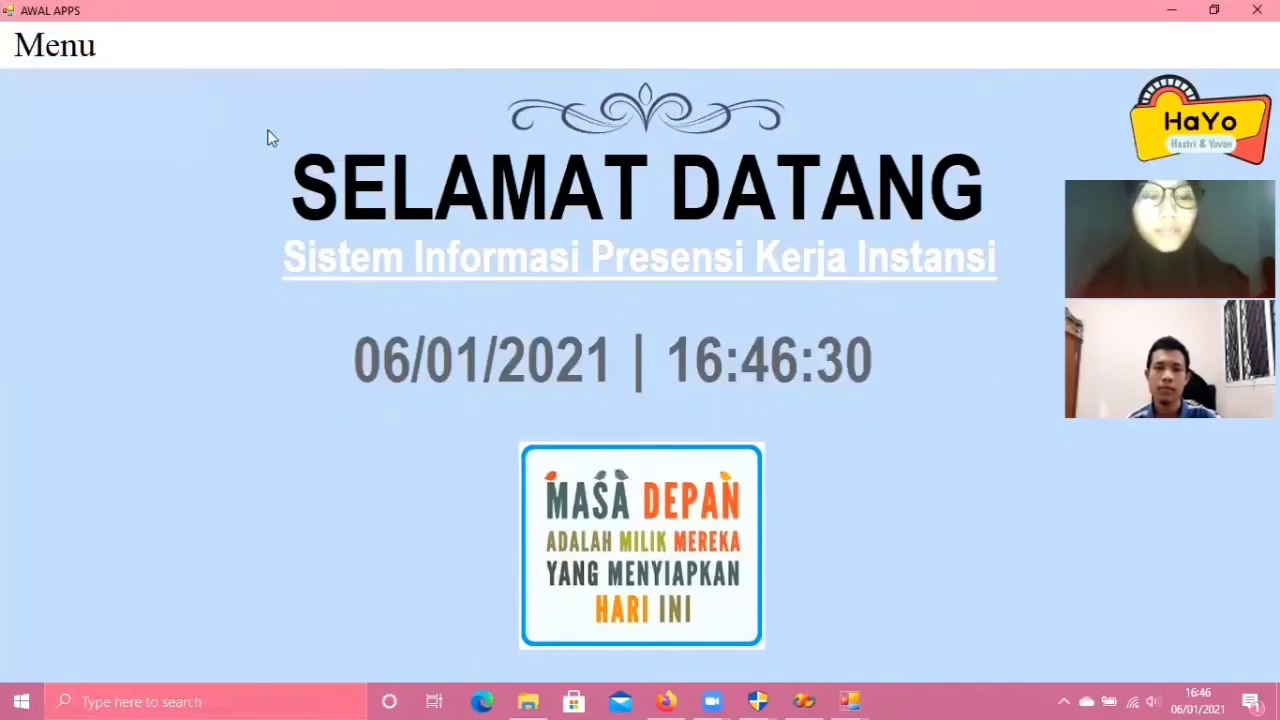
# - Attempt login with only ID '1' and dismiss the missing-credentials warning
pyautogui.click(638, 393)
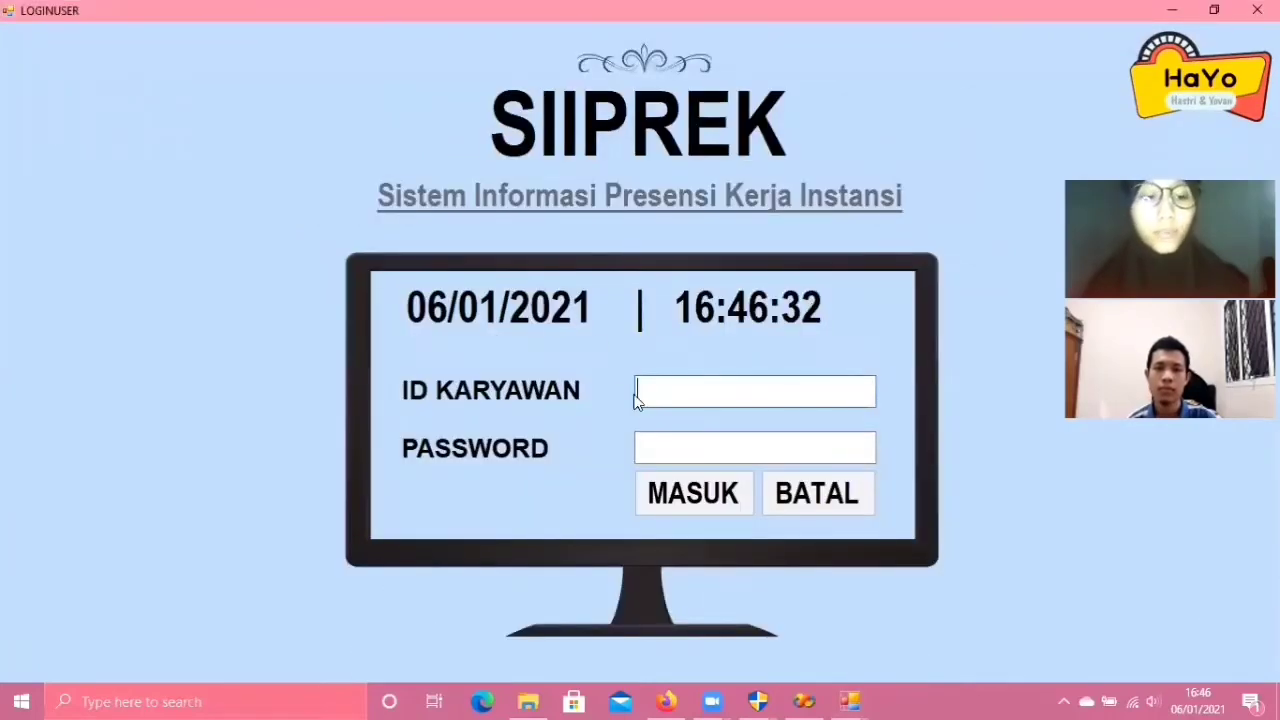
pyautogui.write('1')
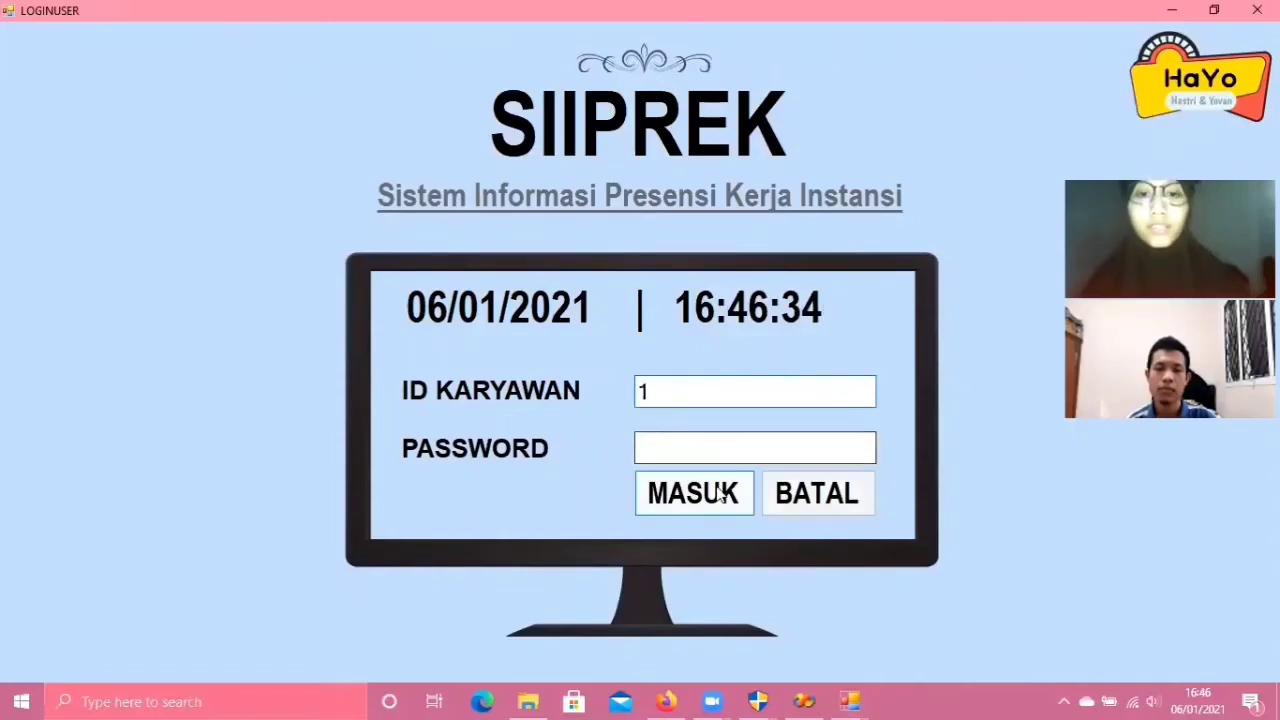
pyautogui.click(707, 497)
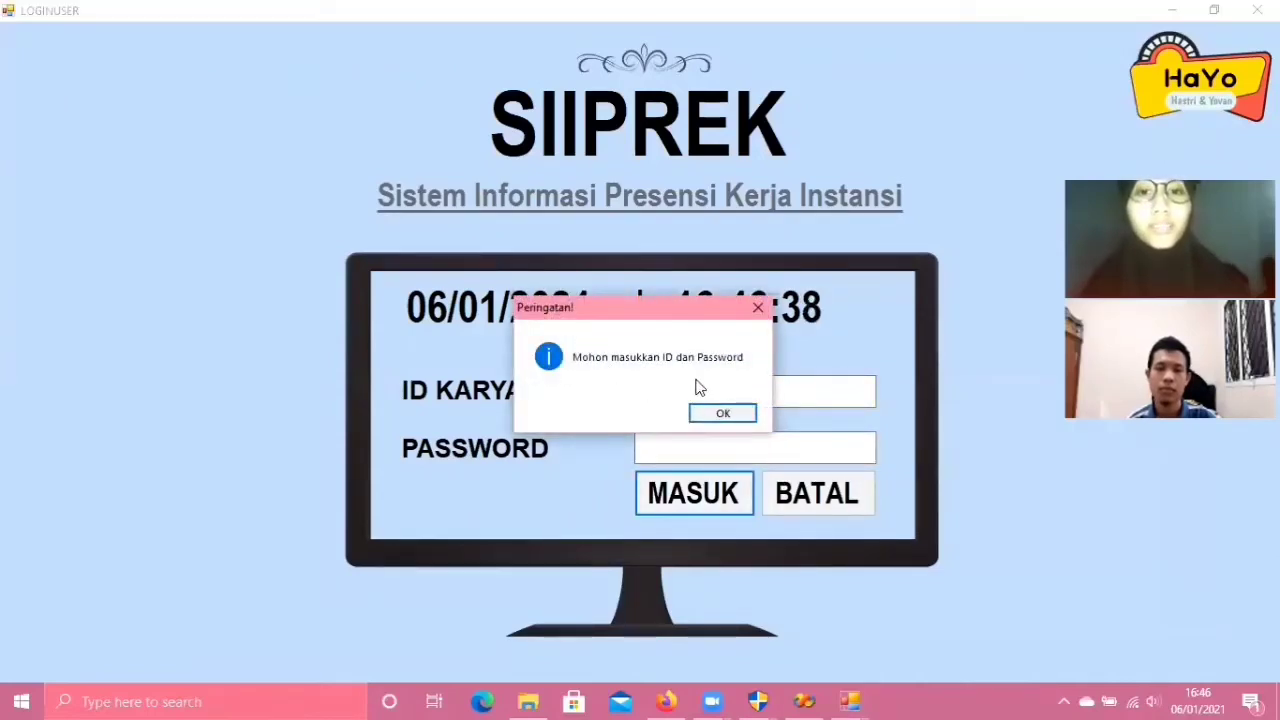
pyautogui.click(723, 414)
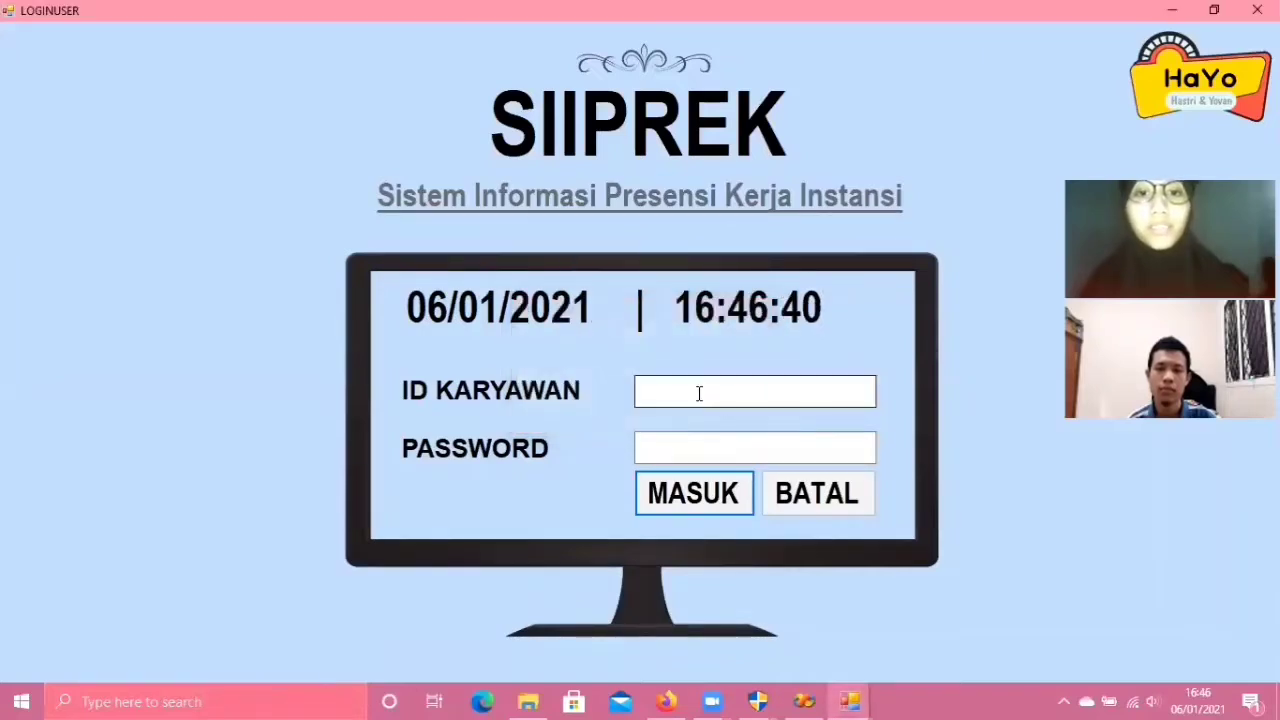
# - Enter the employee ID and a password, submit, and dismiss the wrong-credentials message
pyautogui.write('0')
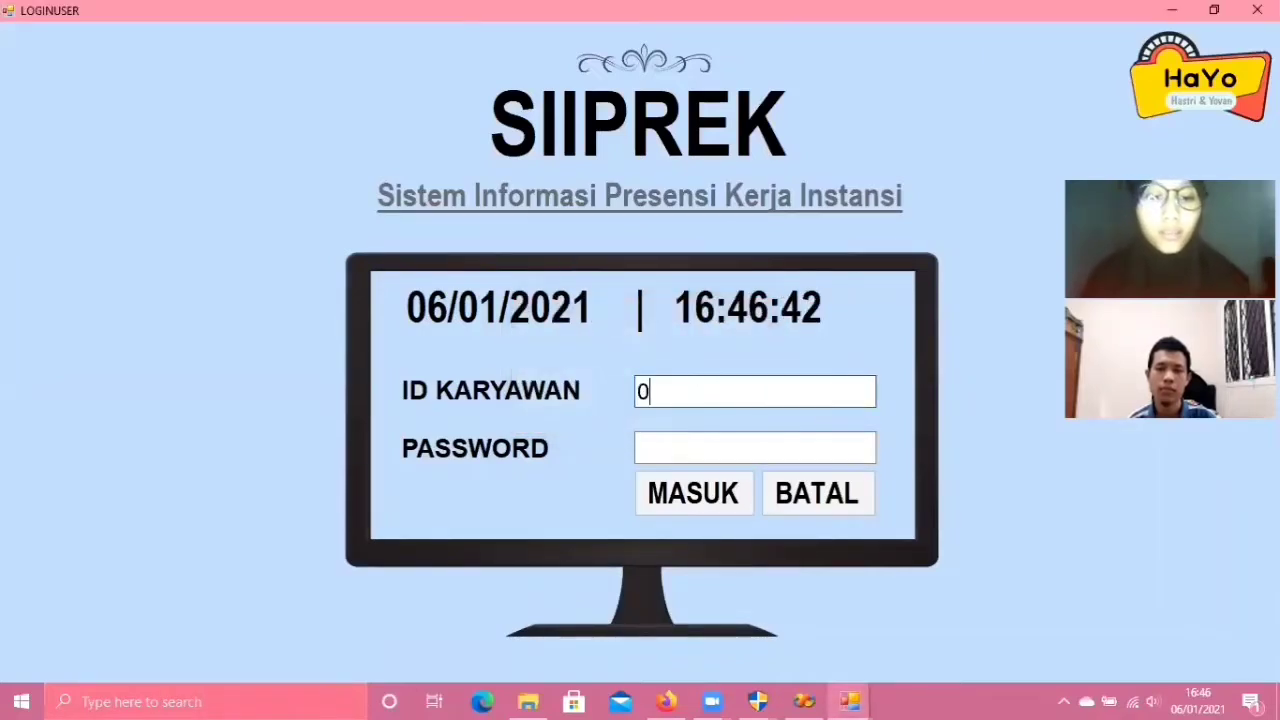
pyautogui.write('7100')
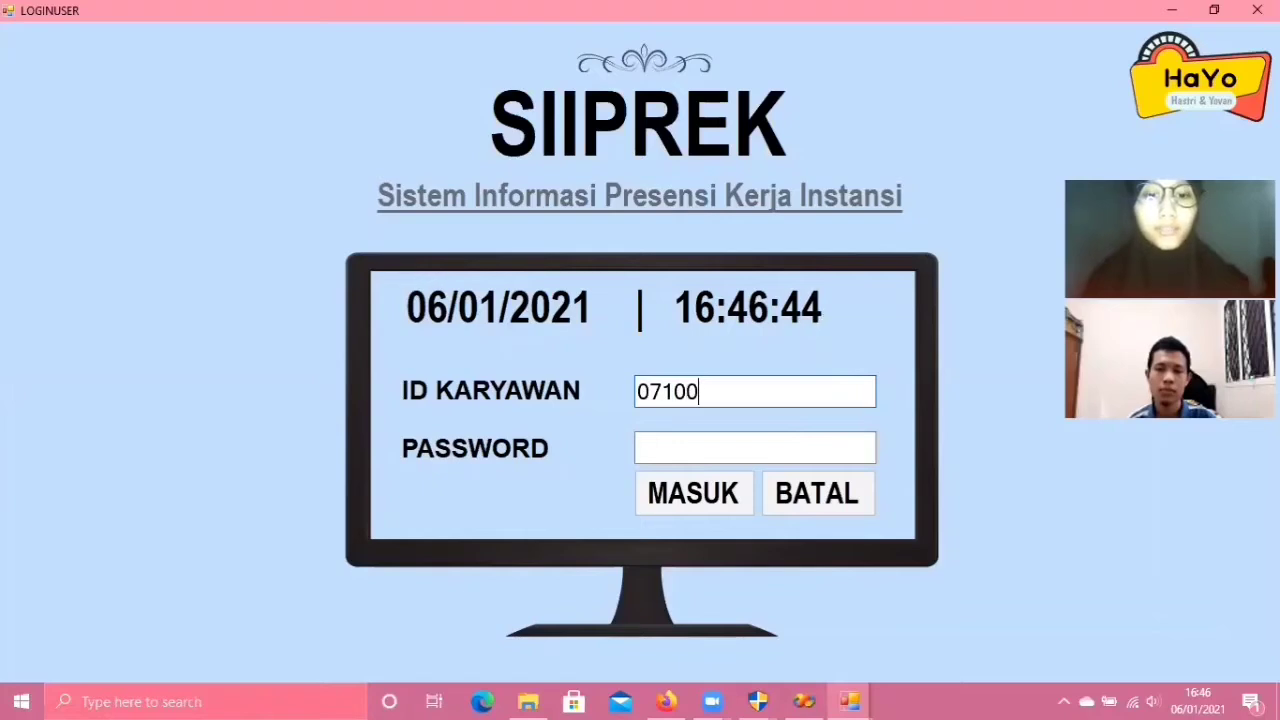
pyautogui.write('07')
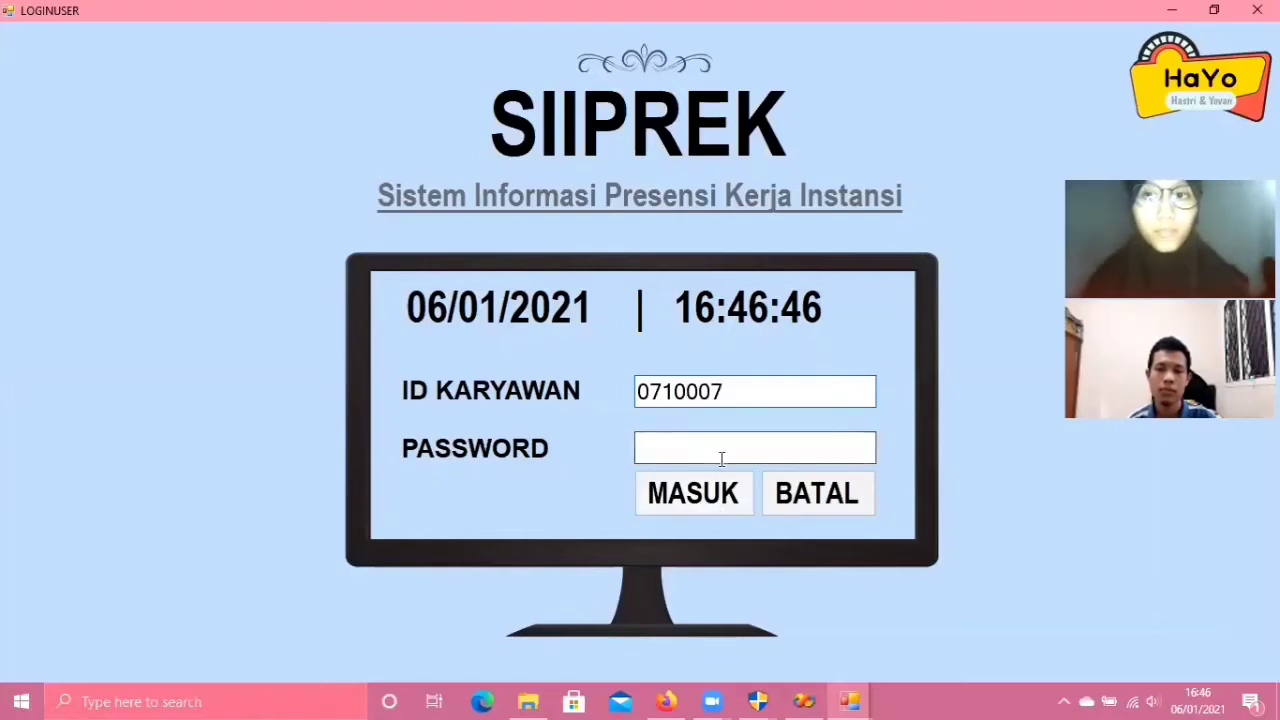
pyautogui.click(719, 444)
pyautogui.write('****')
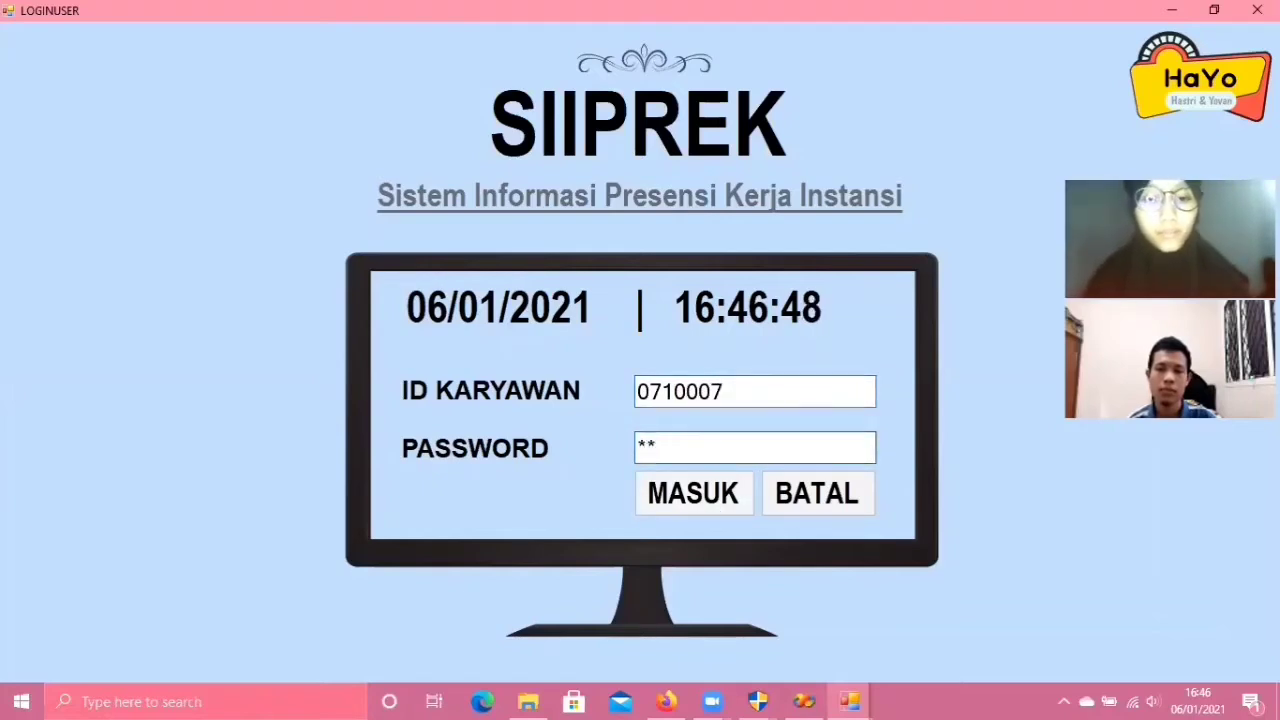
pyautogui.write('****')
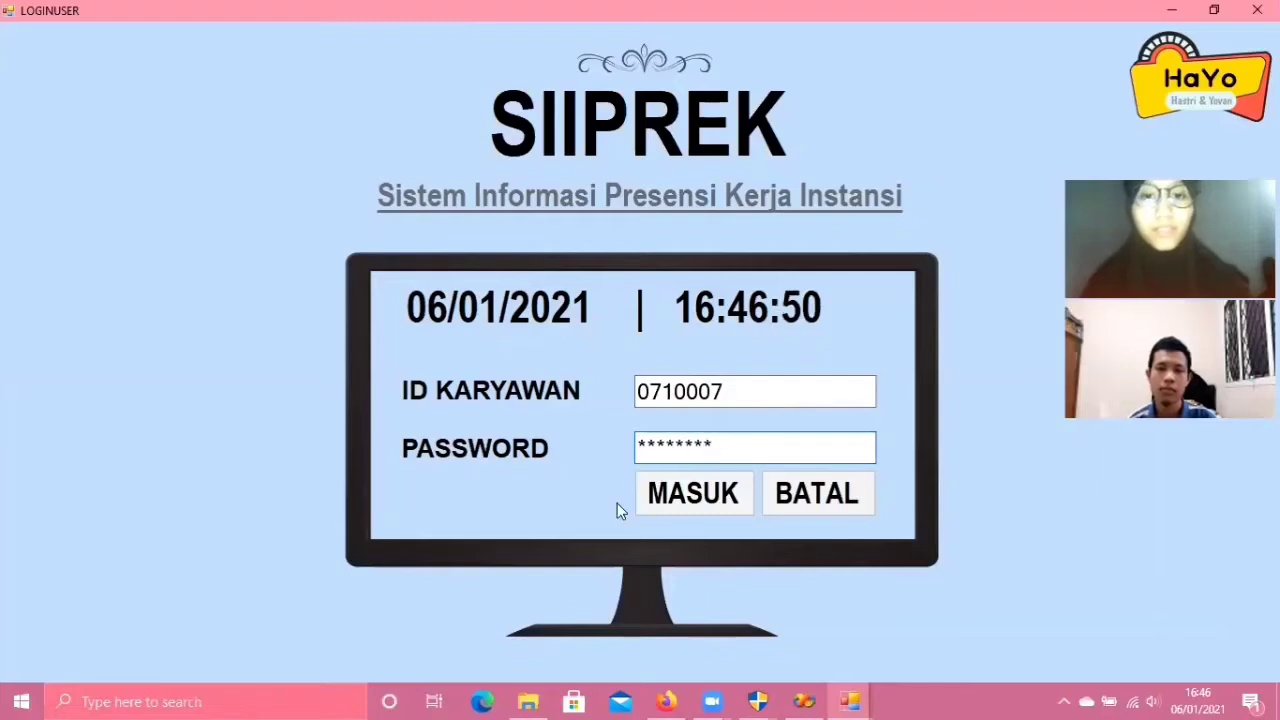
pyautogui.click(660, 500)
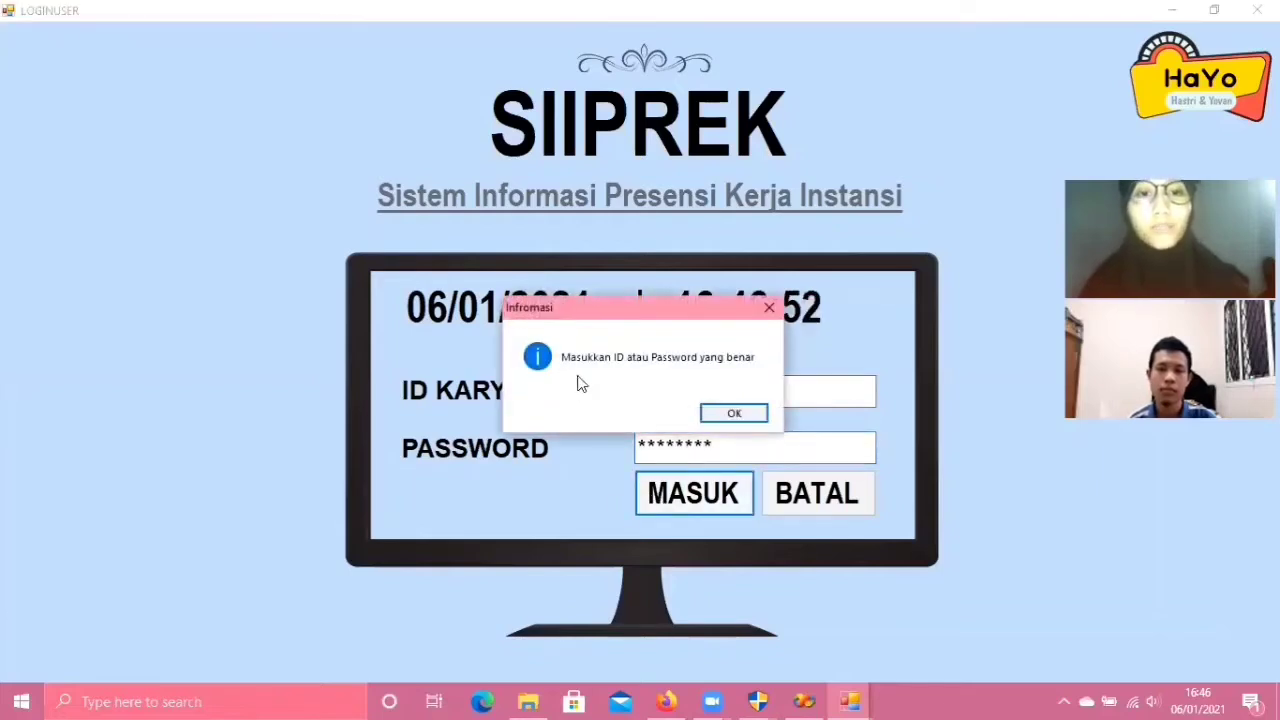
pyautogui.click(731, 414)
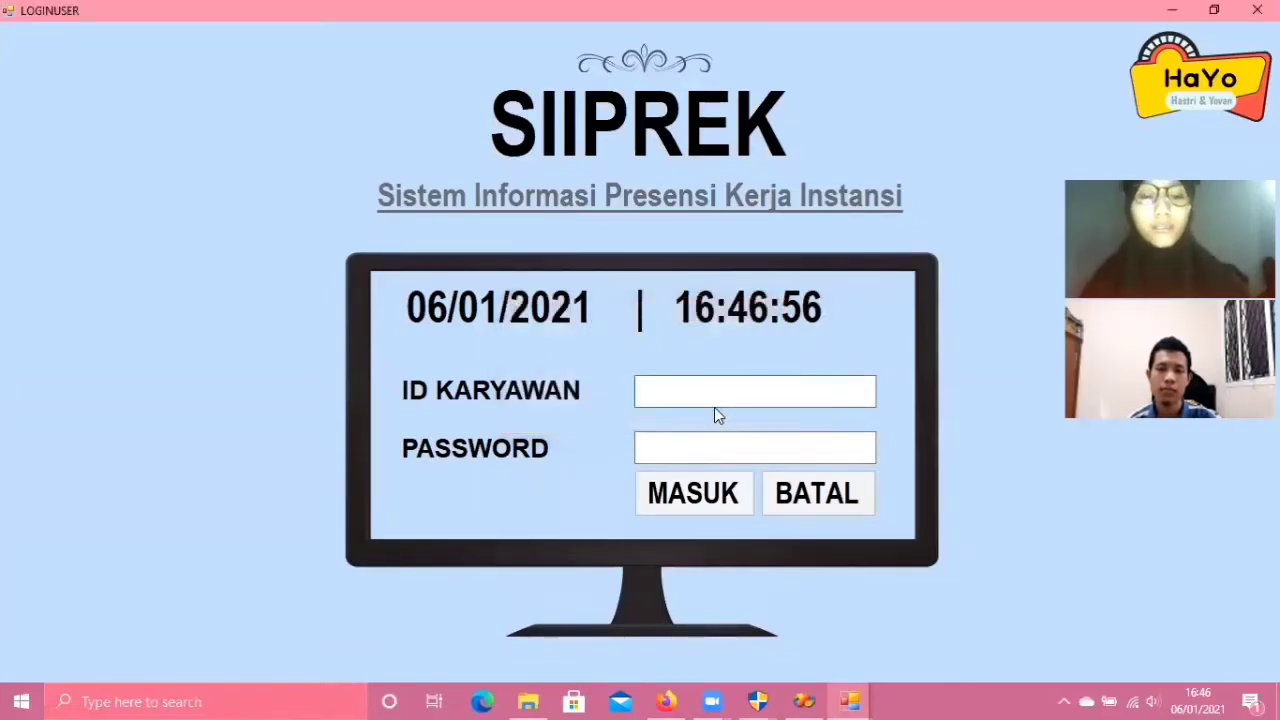
# - Re-enter the employee ID and correct password, then submit with MASUK
pyautogui.write('071')
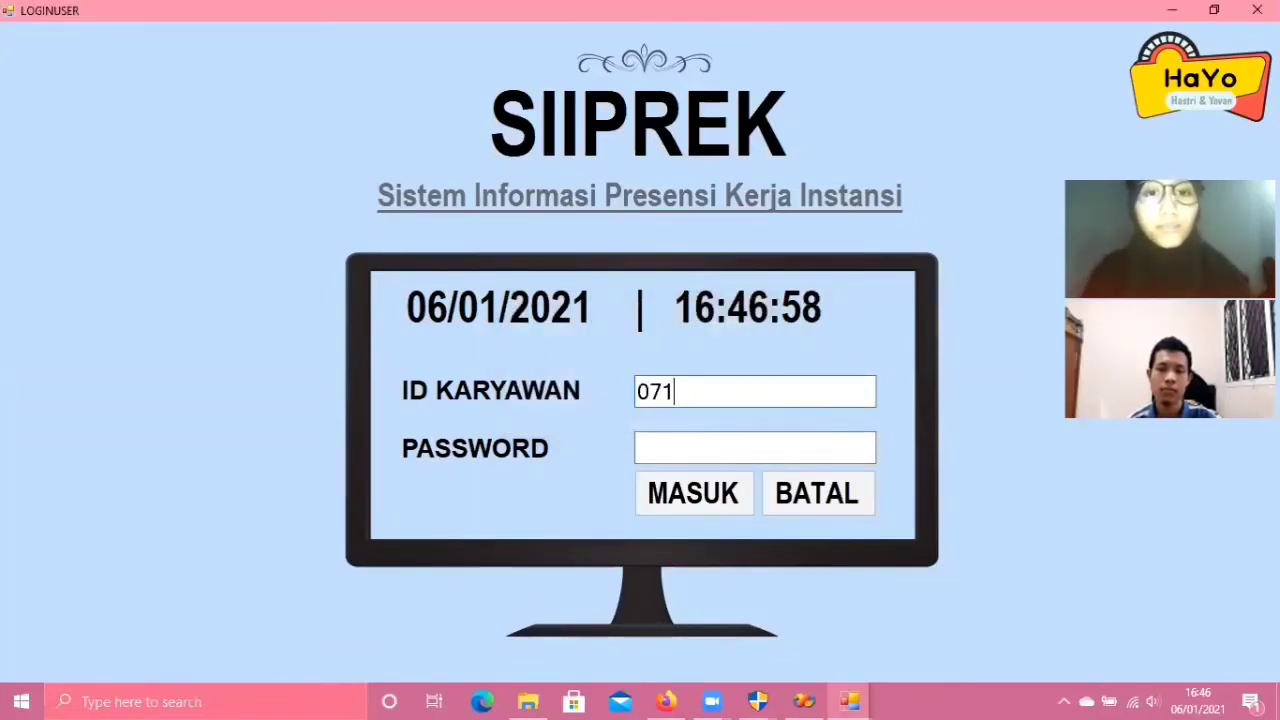
pyautogui.write('0007')
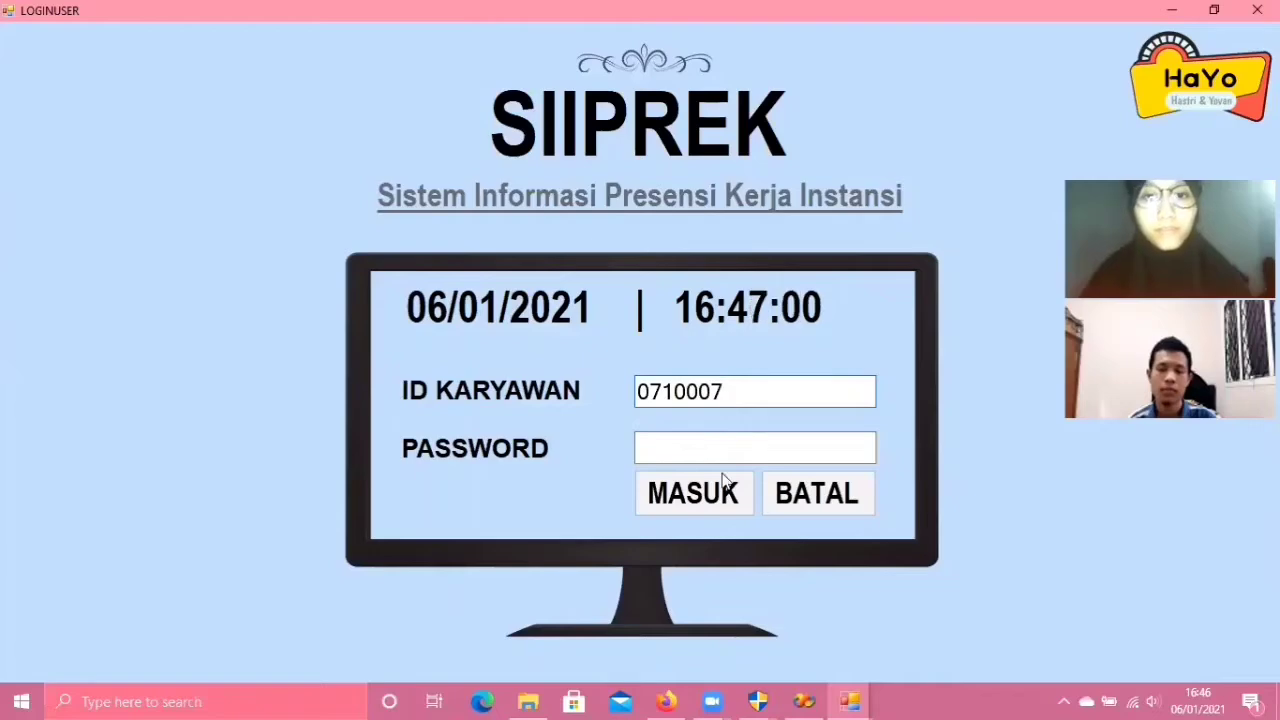
pyautogui.click(710, 439)
pyautogui.write('******')
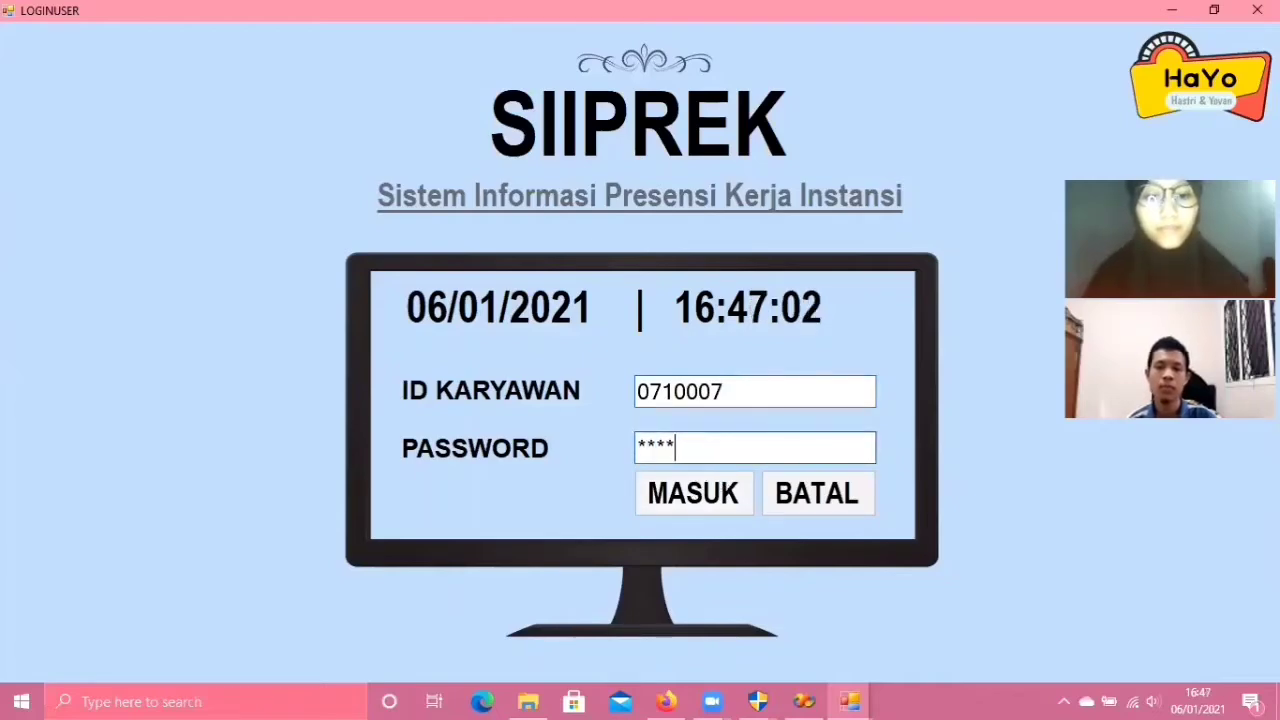
pyautogui.click(695, 505)
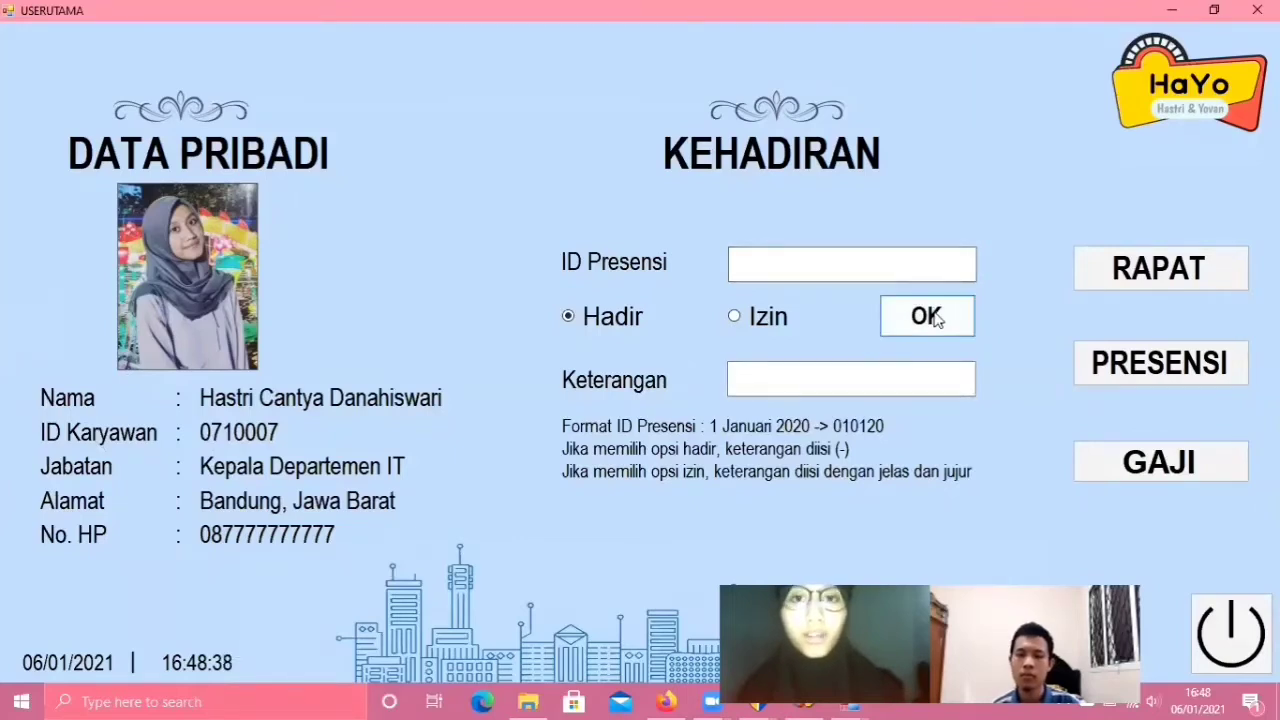
# - Submit the Kehadiran form empty, then with only ID Presensi 1, dismissing each warning
pyautogui.click(934, 318)
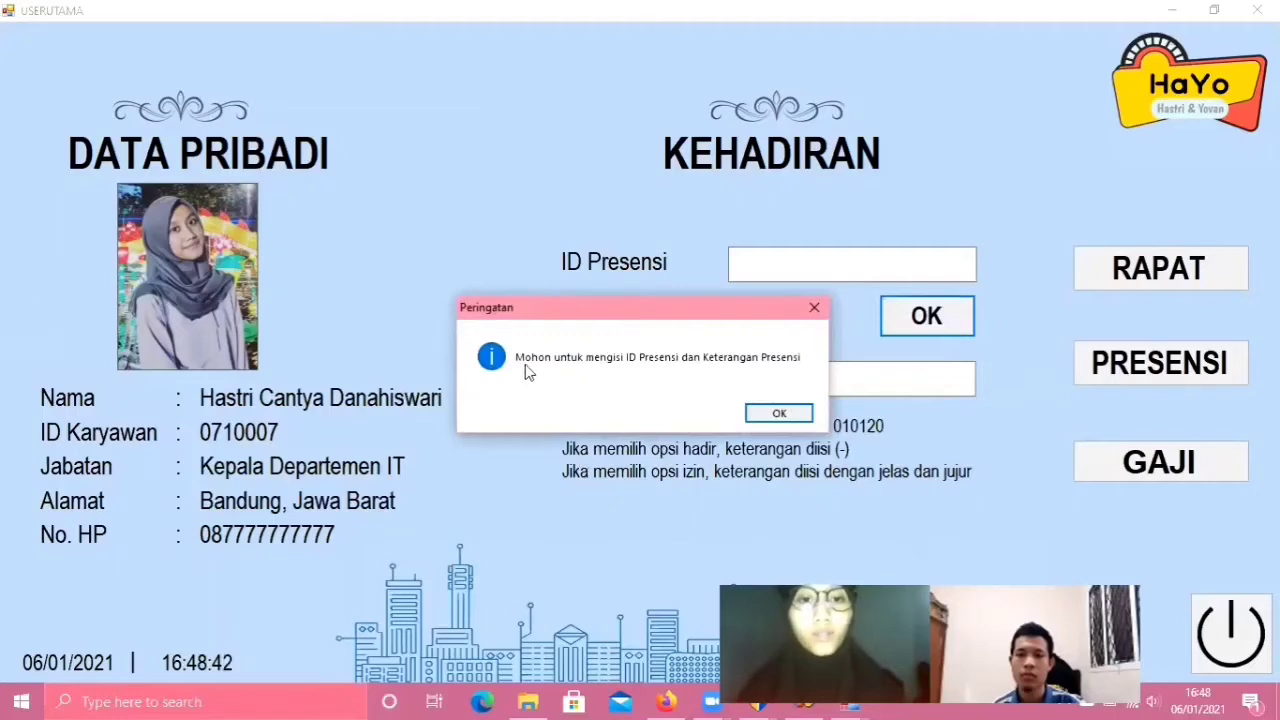
pyautogui.click(778, 416)
pyautogui.click(756, 271)
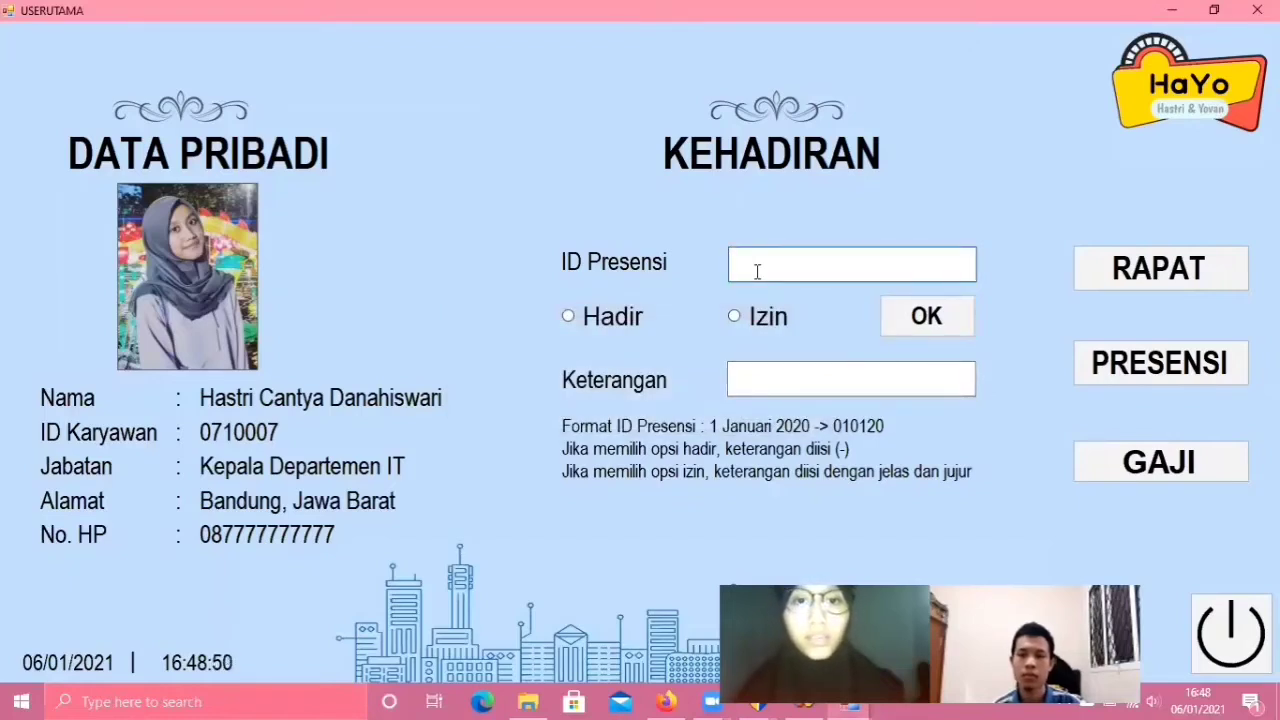
pyautogui.write('1')
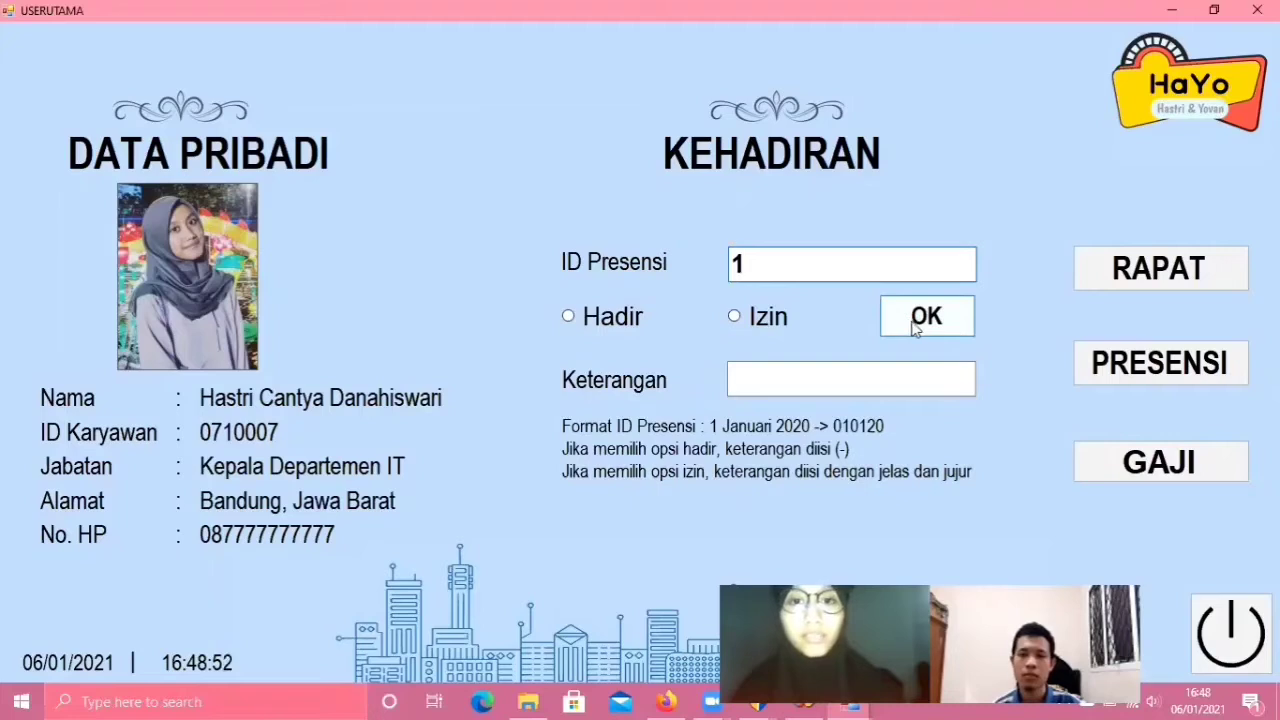
pyautogui.click(915, 327)
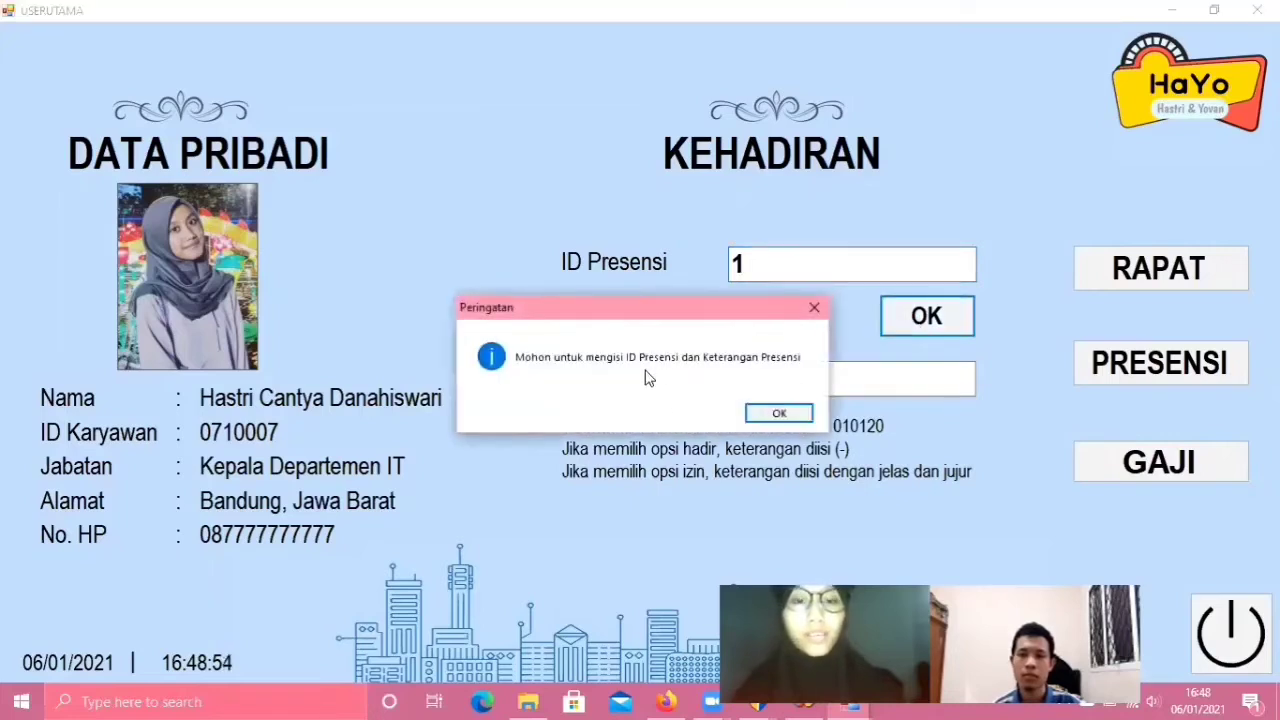
pyautogui.click(786, 416)
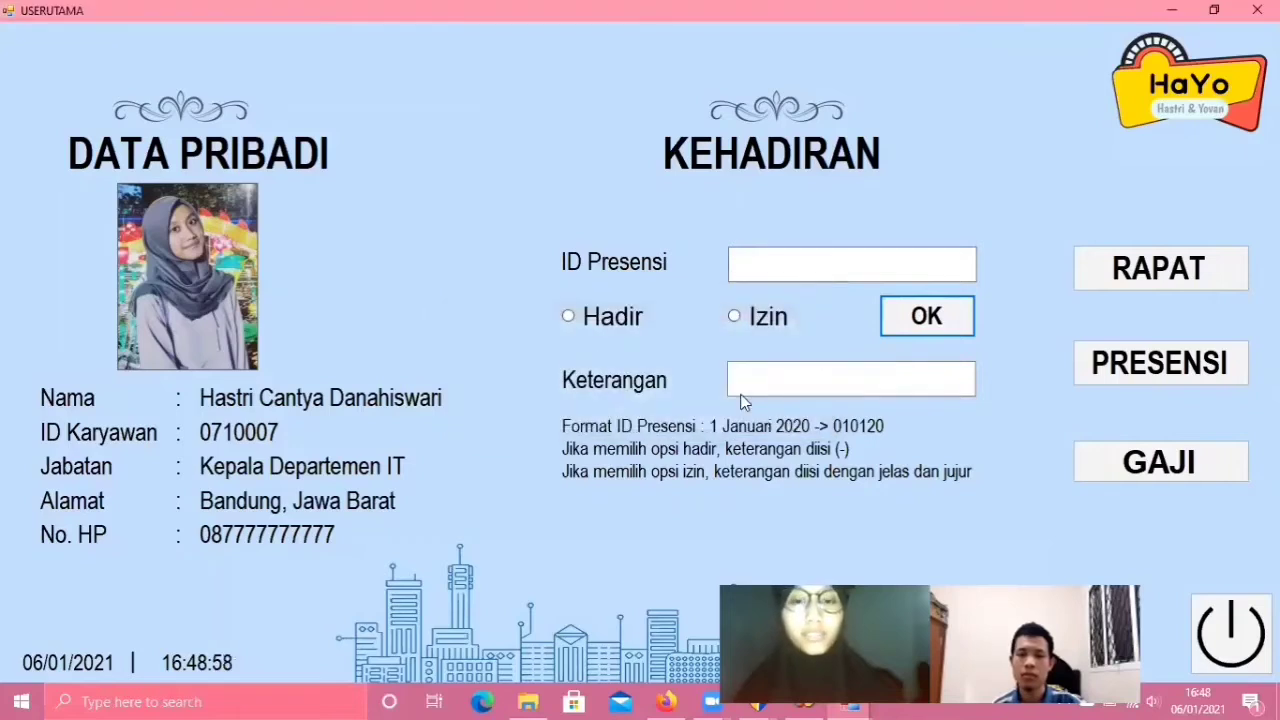
# - Submit with only Izin selected, dismiss the warning, and return to the ID Presensi box
pyautogui.click(733, 318)
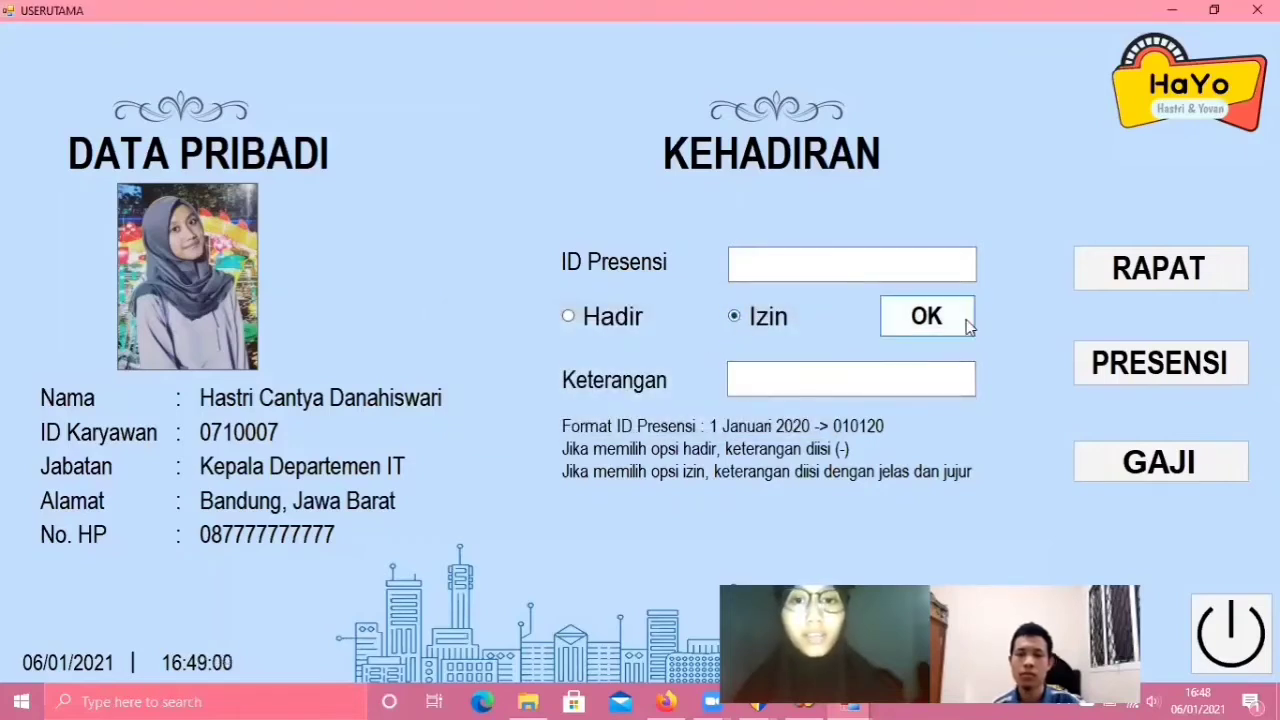
pyautogui.click(927, 318)
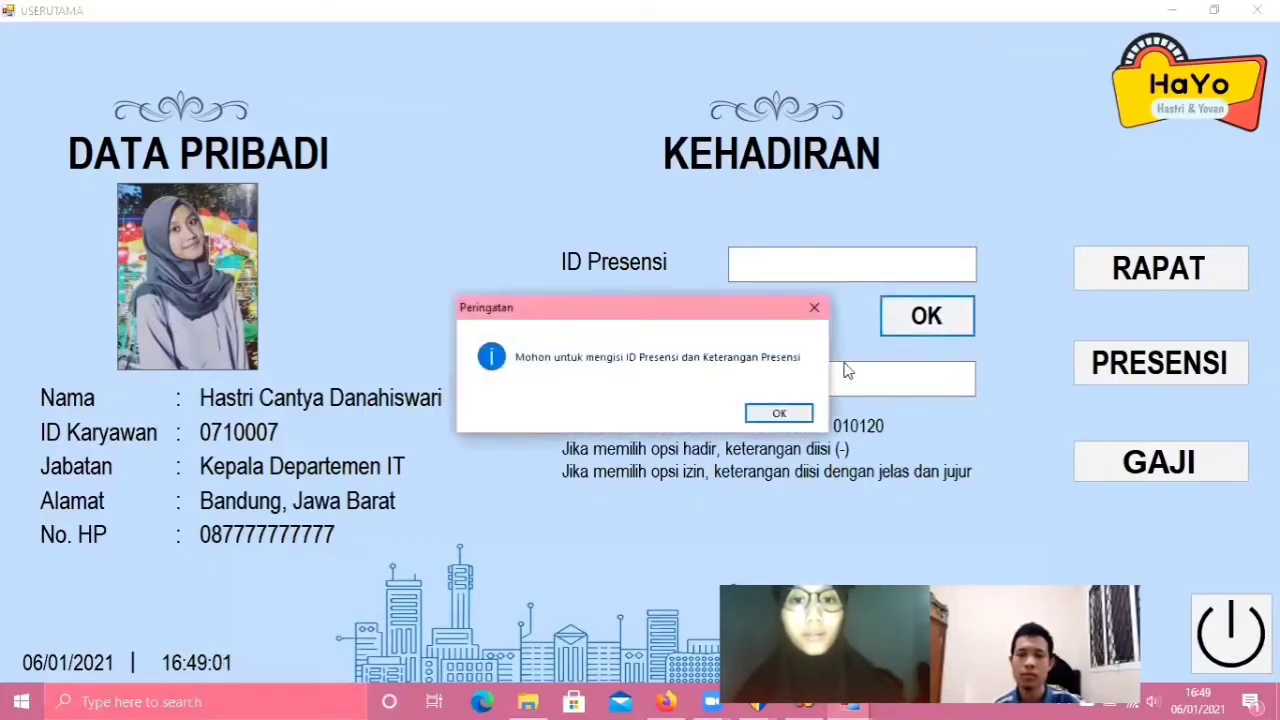
pyautogui.click(796, 418)
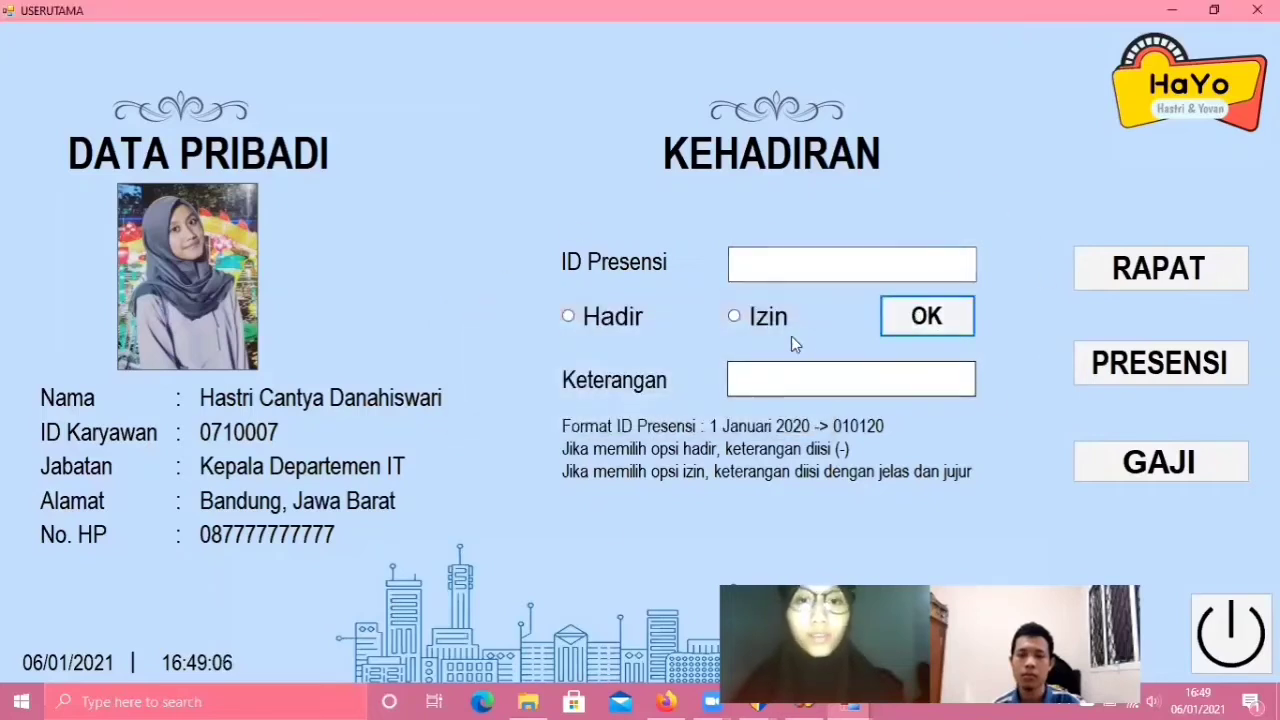
pyautogui.click(759, 266)
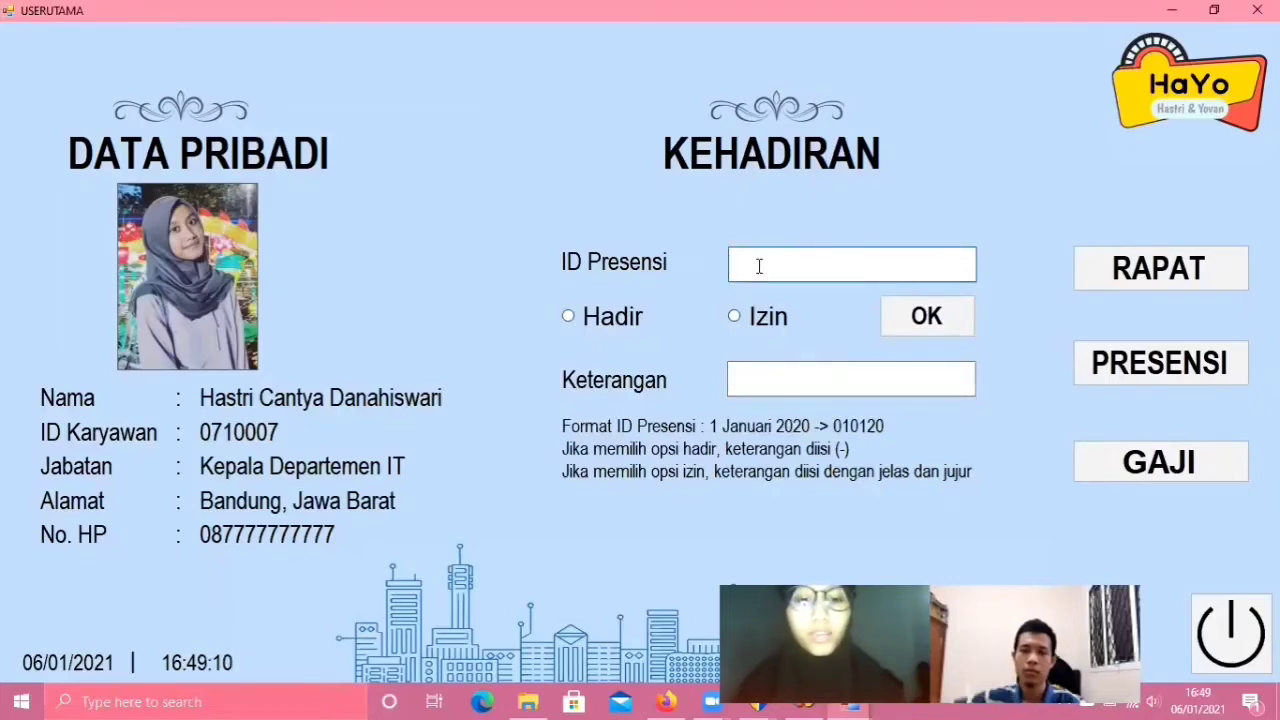
pyautogui.write('05')
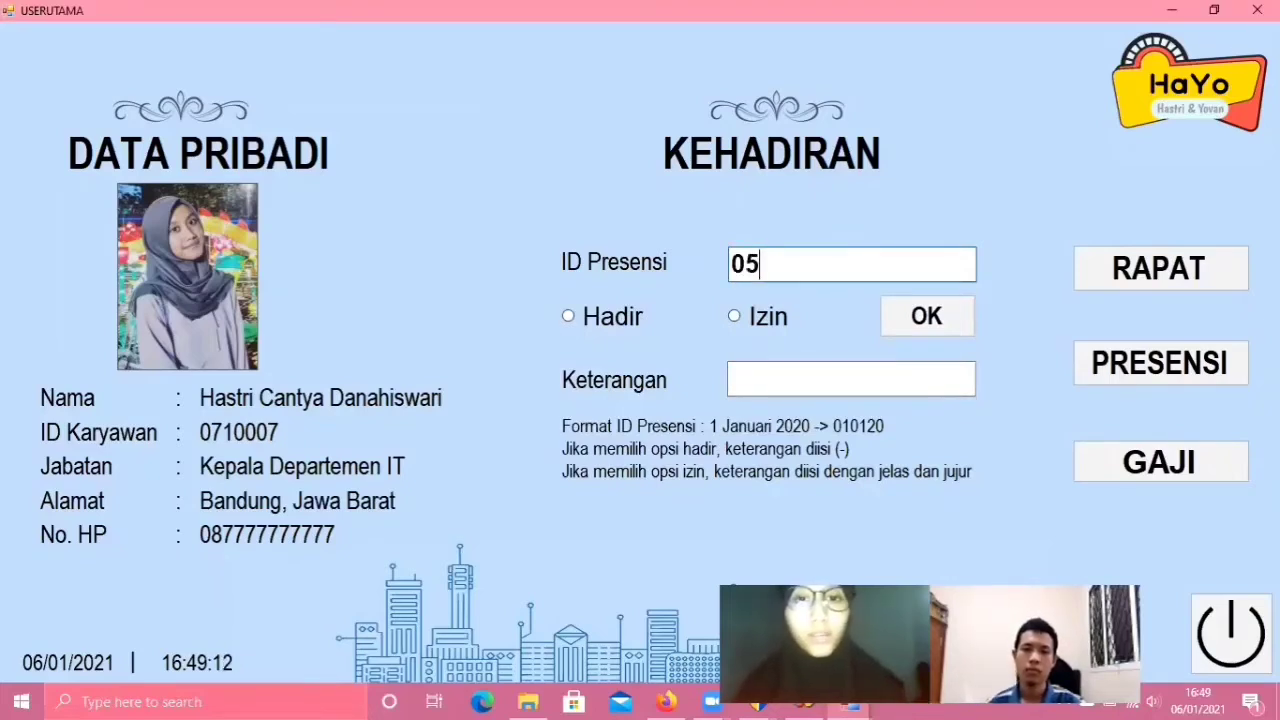
pyautogui.write('0121')
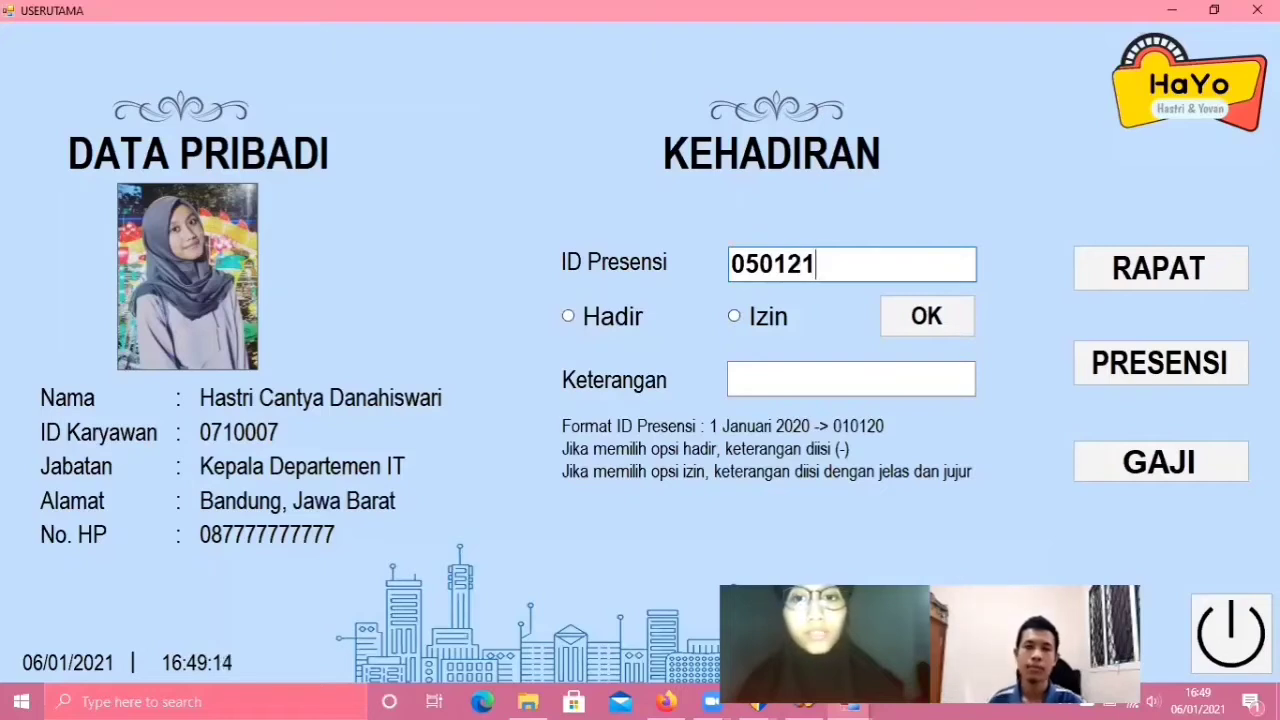
pyautogui.click(634, 322)
pyautogui.click(823, 382)
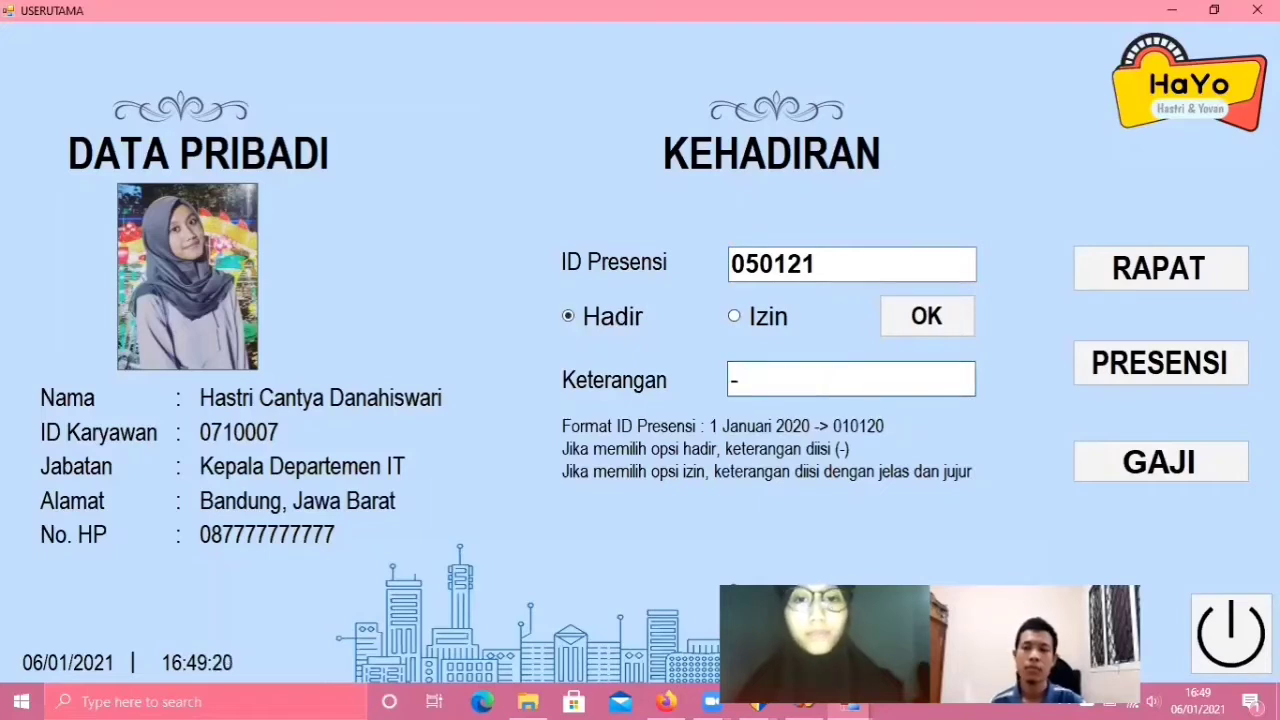
pyautogui.click(891, 320)
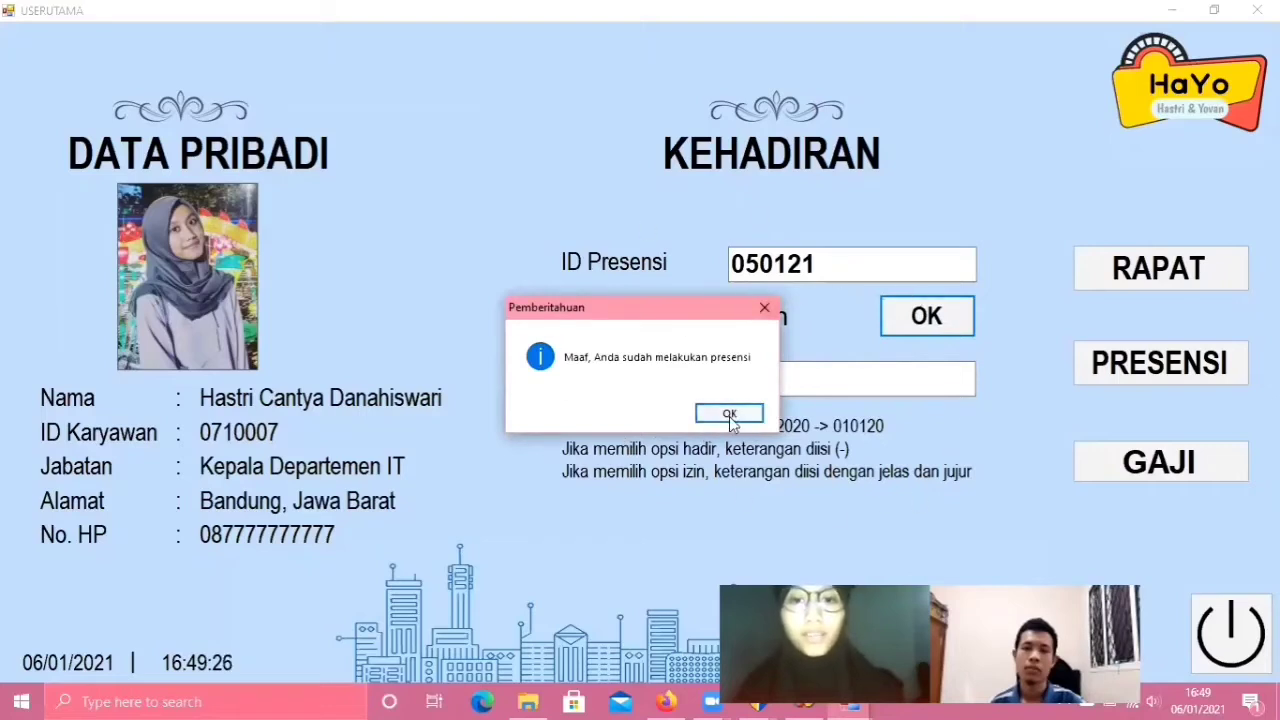
pyautogui.click(731, 411)
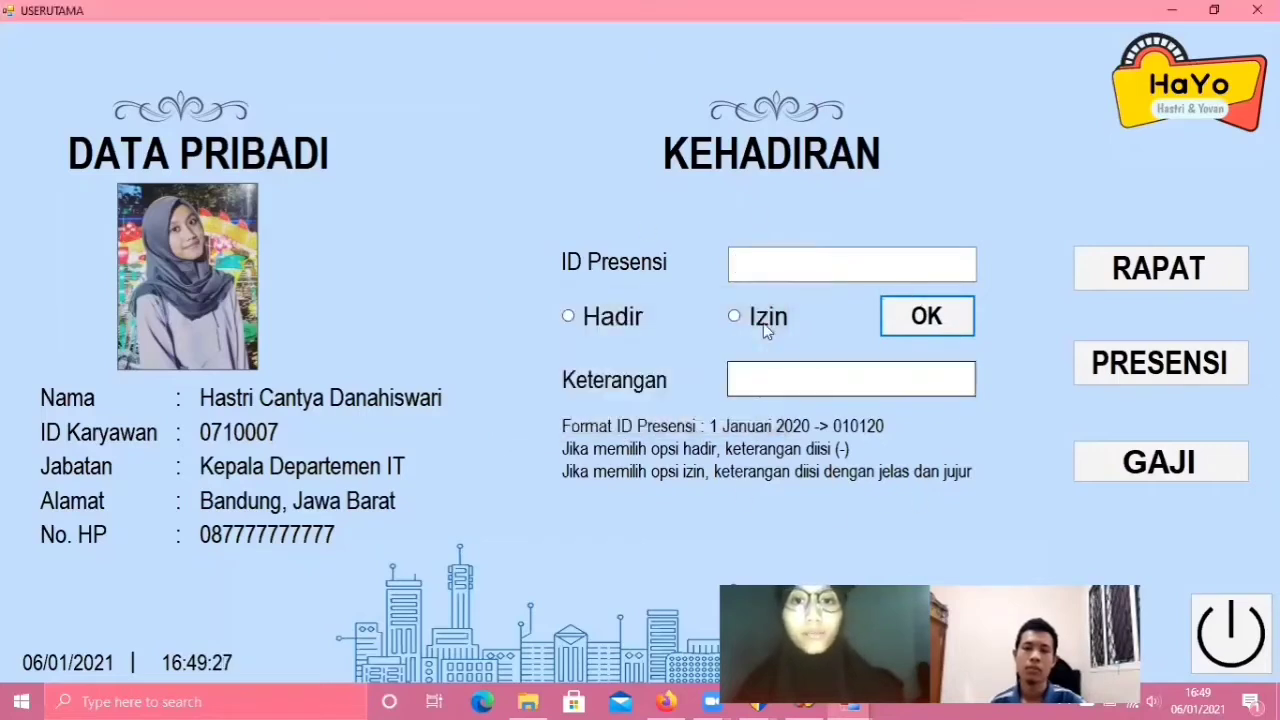
# - Save an Izin attendance for ID Presensi 070121 with Keterangan 'sakit' and close the confirmation
pyautogui.click(785, 269)
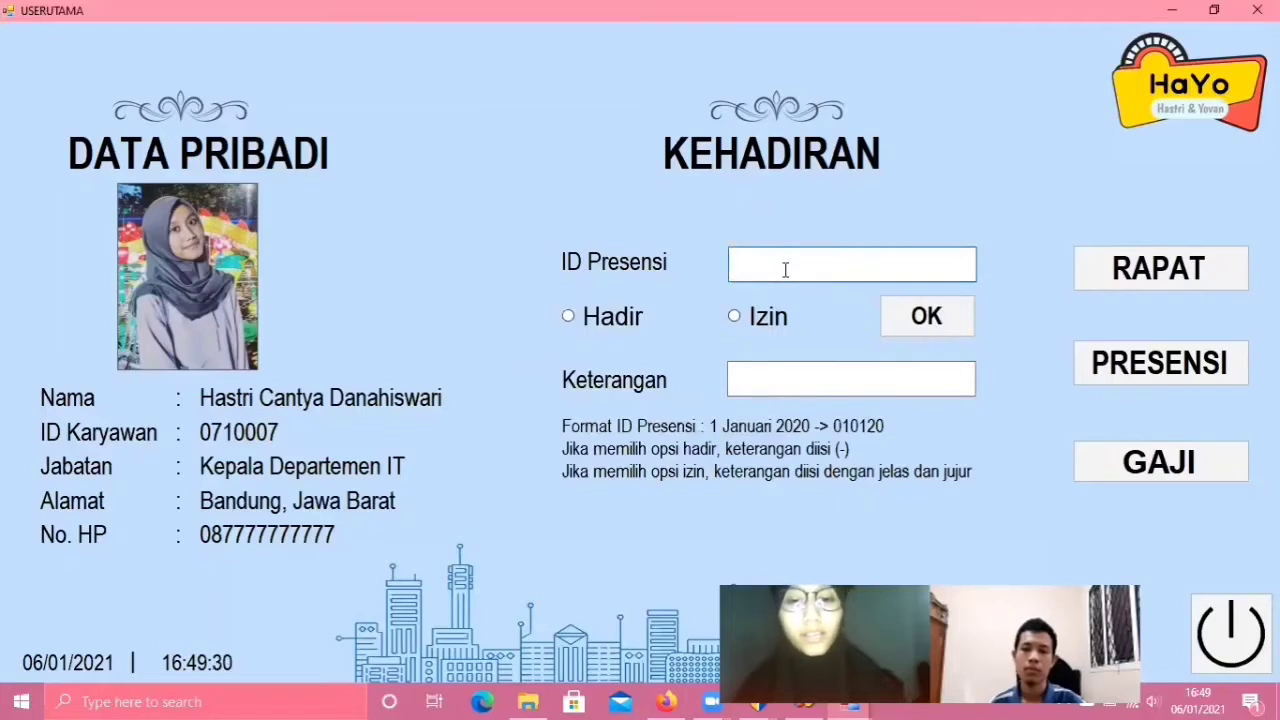
pyautogui.write('070121')
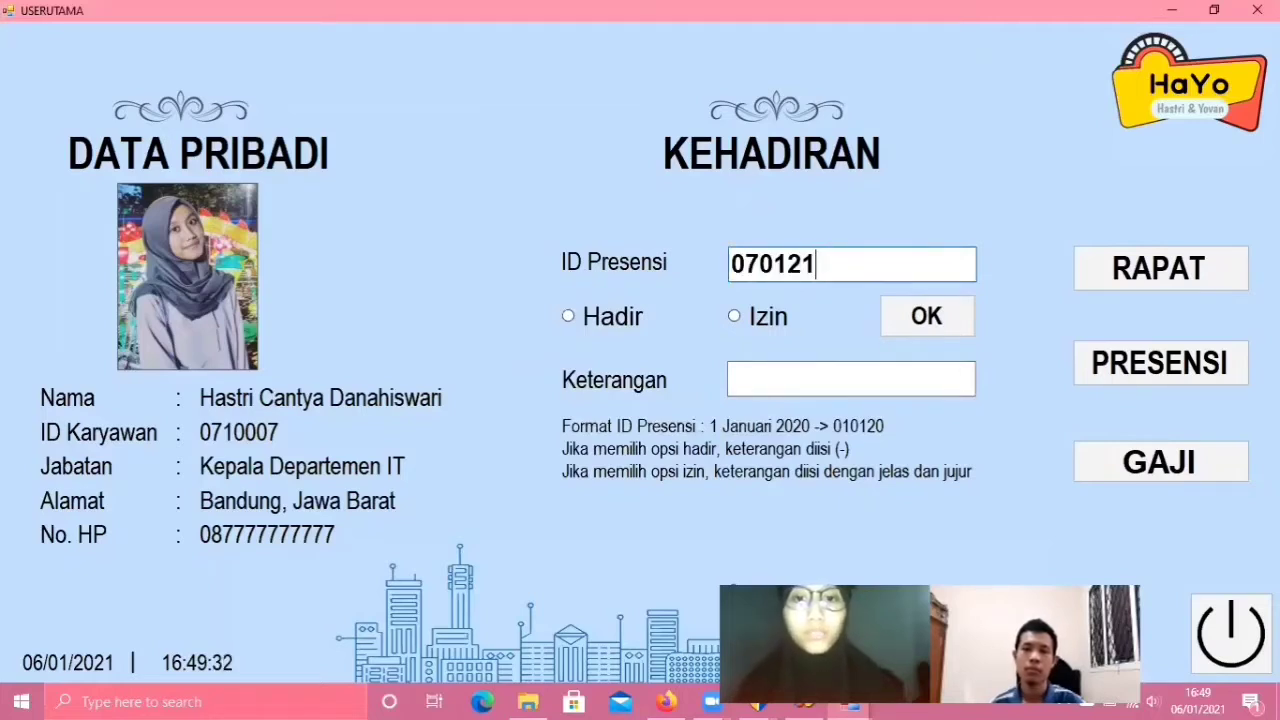
pyautogui.click(762, 318)
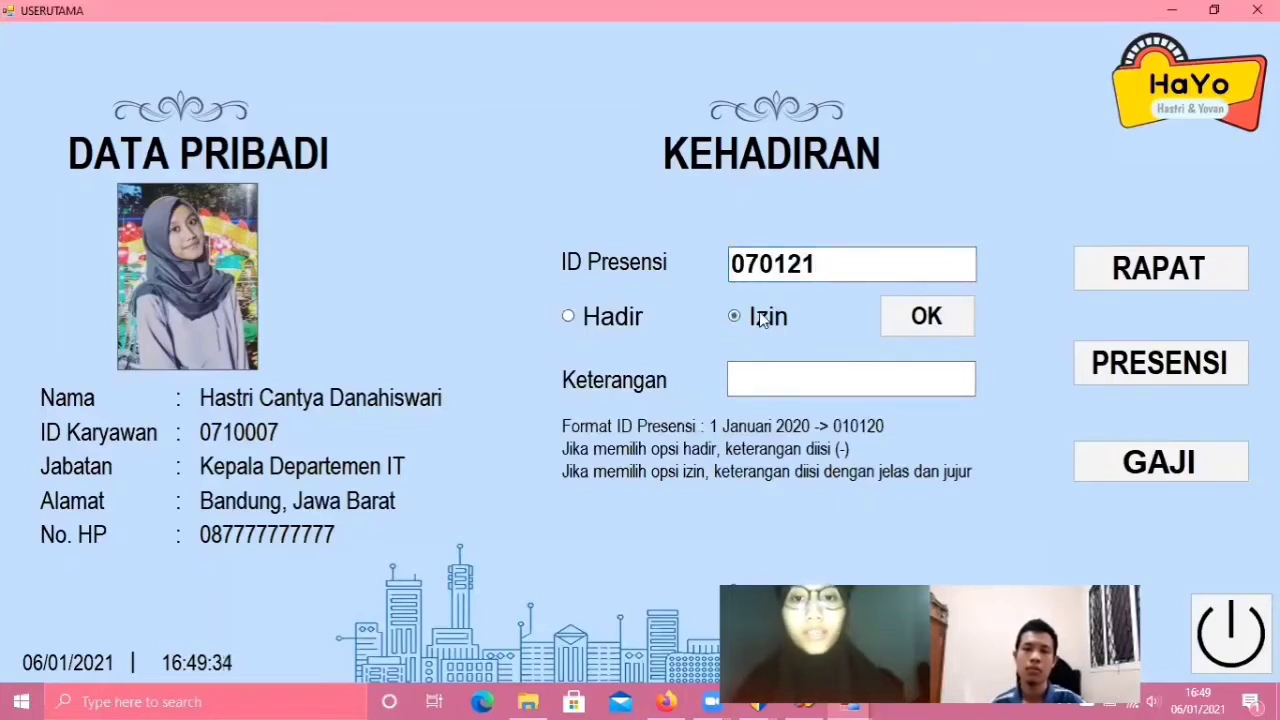
pyautogui.click(784, 378)
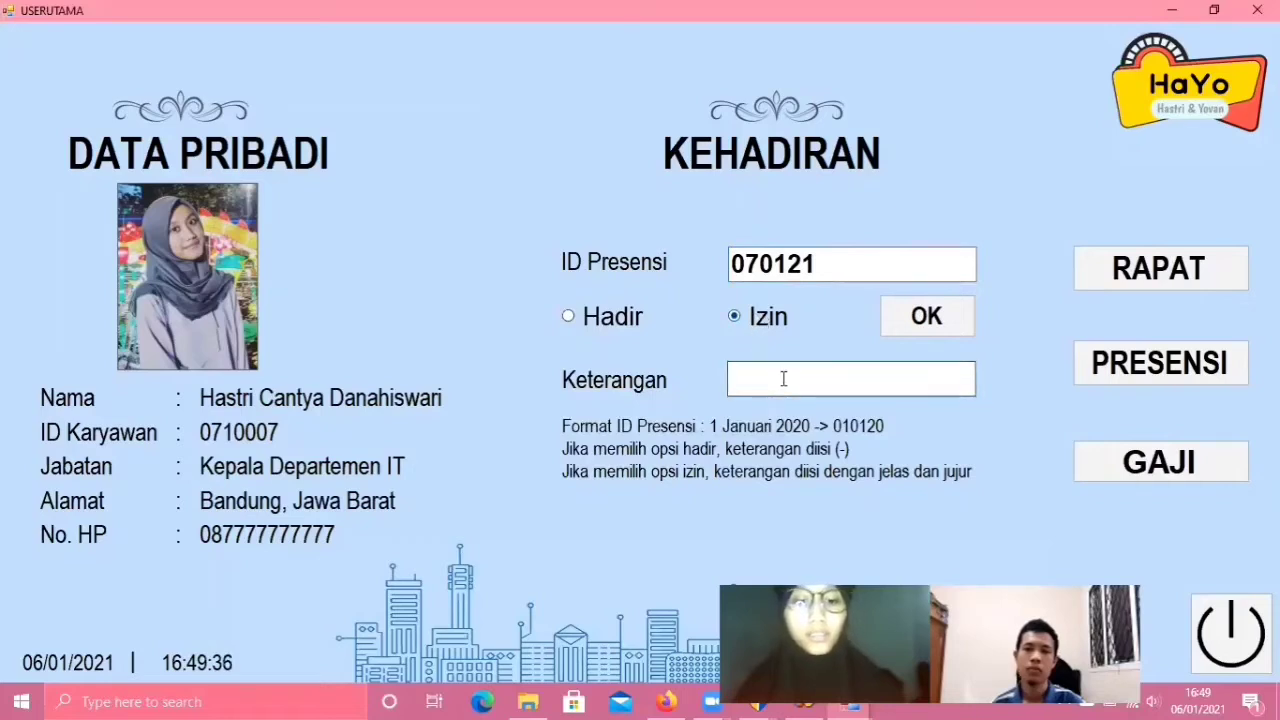
pyautogui.write('sakit')
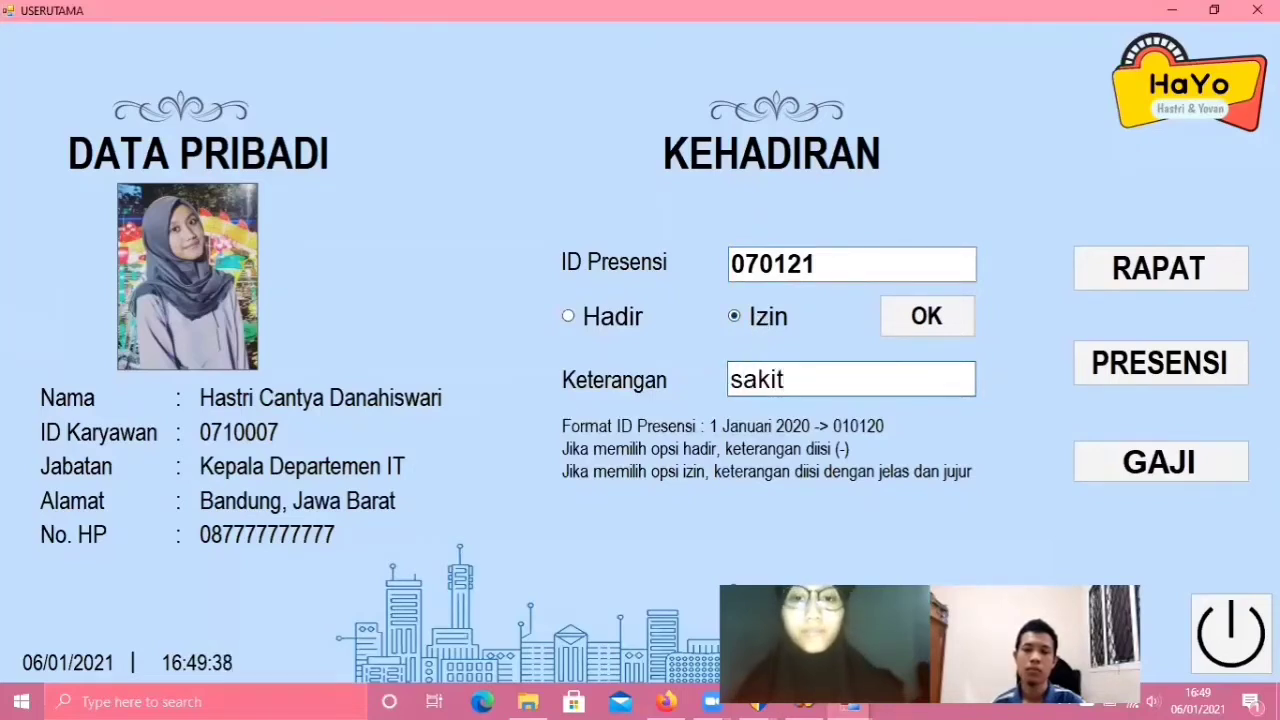
pyautogui.click(943, 320)
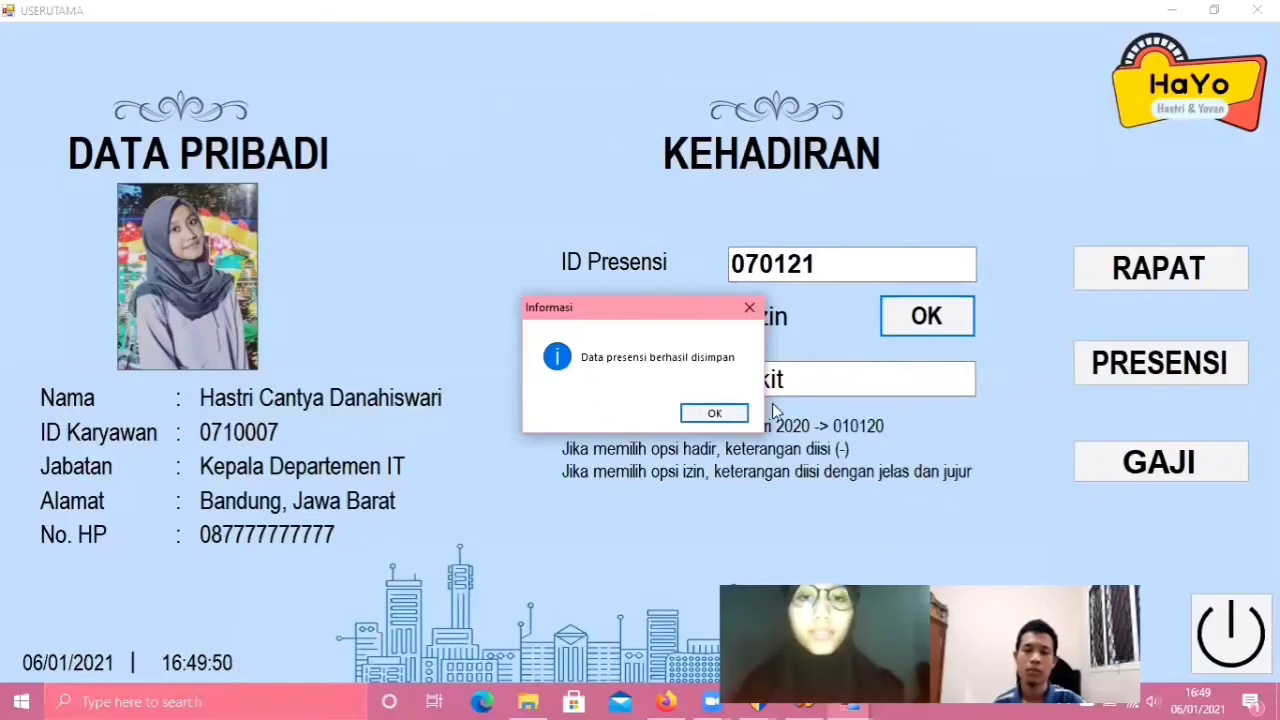
pyautogui.click(714, 418)
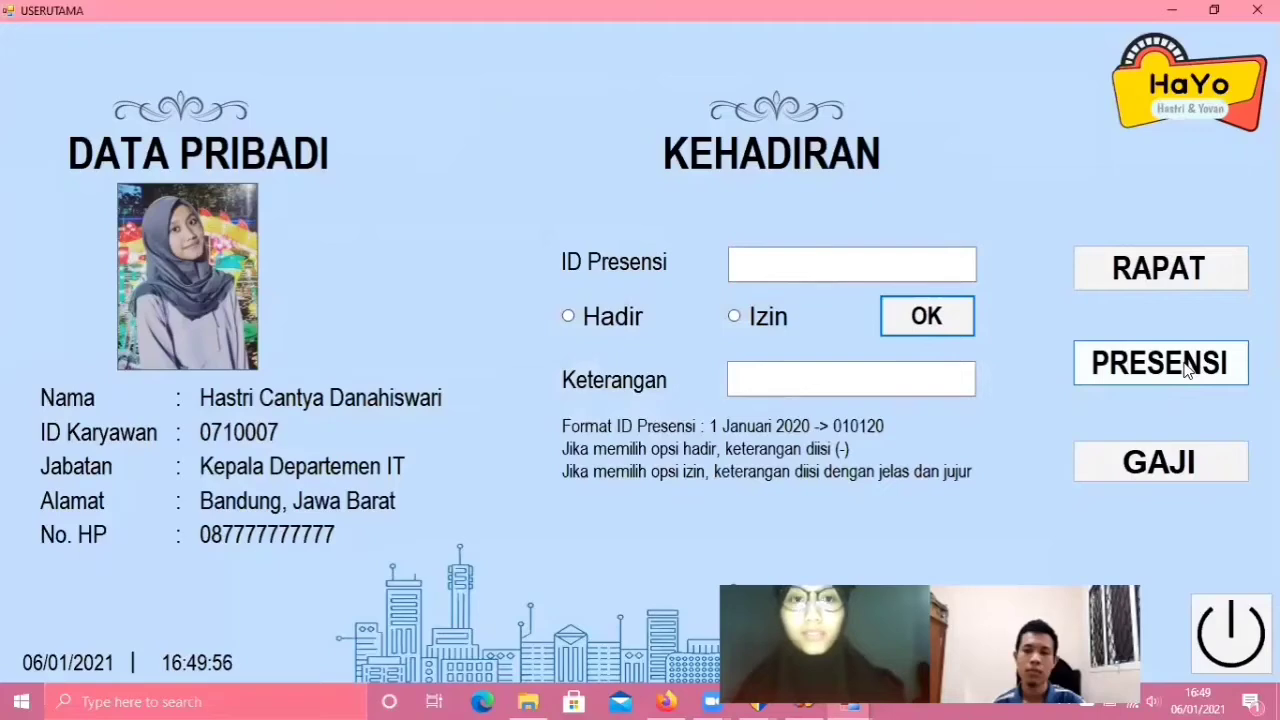
pyautogui.click(1187, 368)
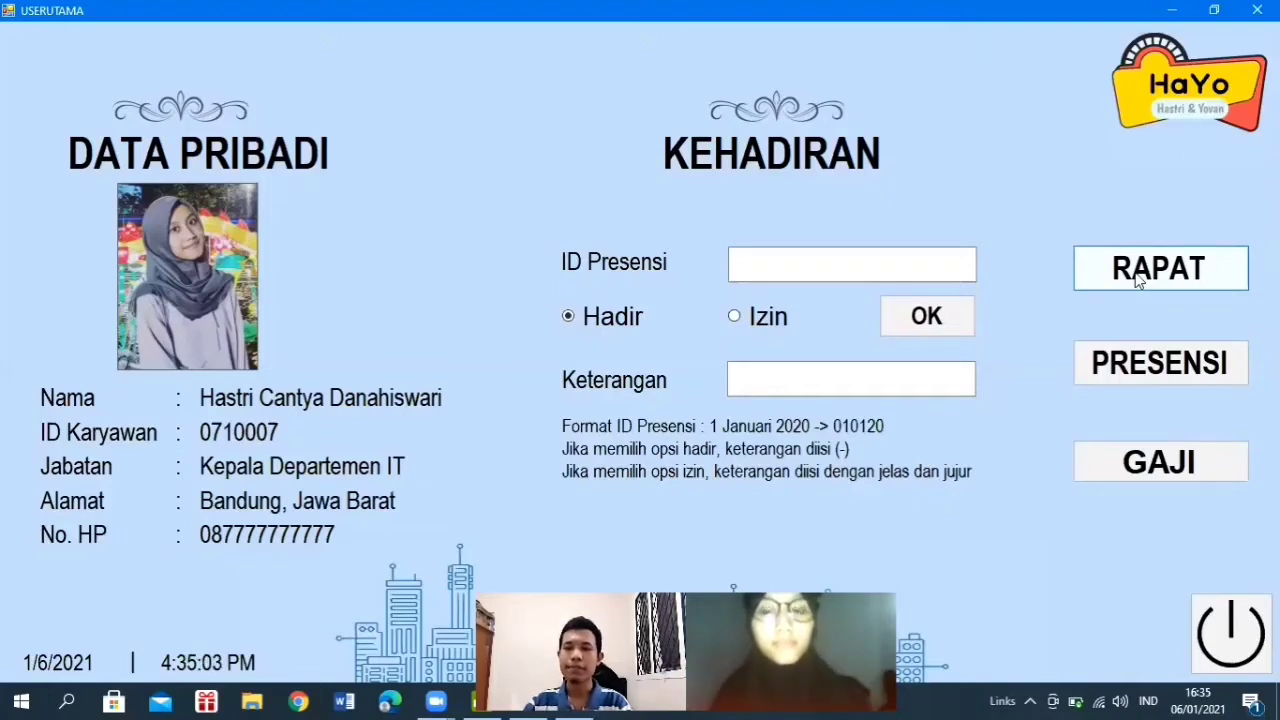
pyautogui.click(1138, 281)
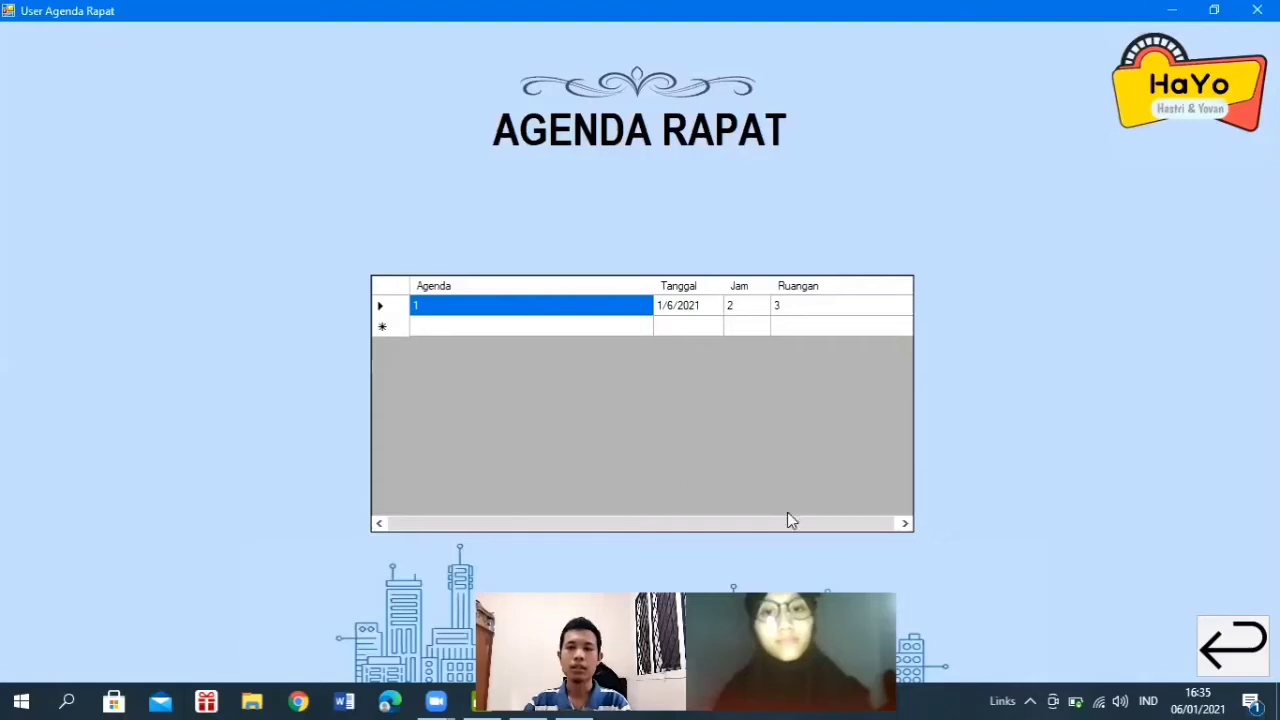
pyautogui.click(1232, 652)
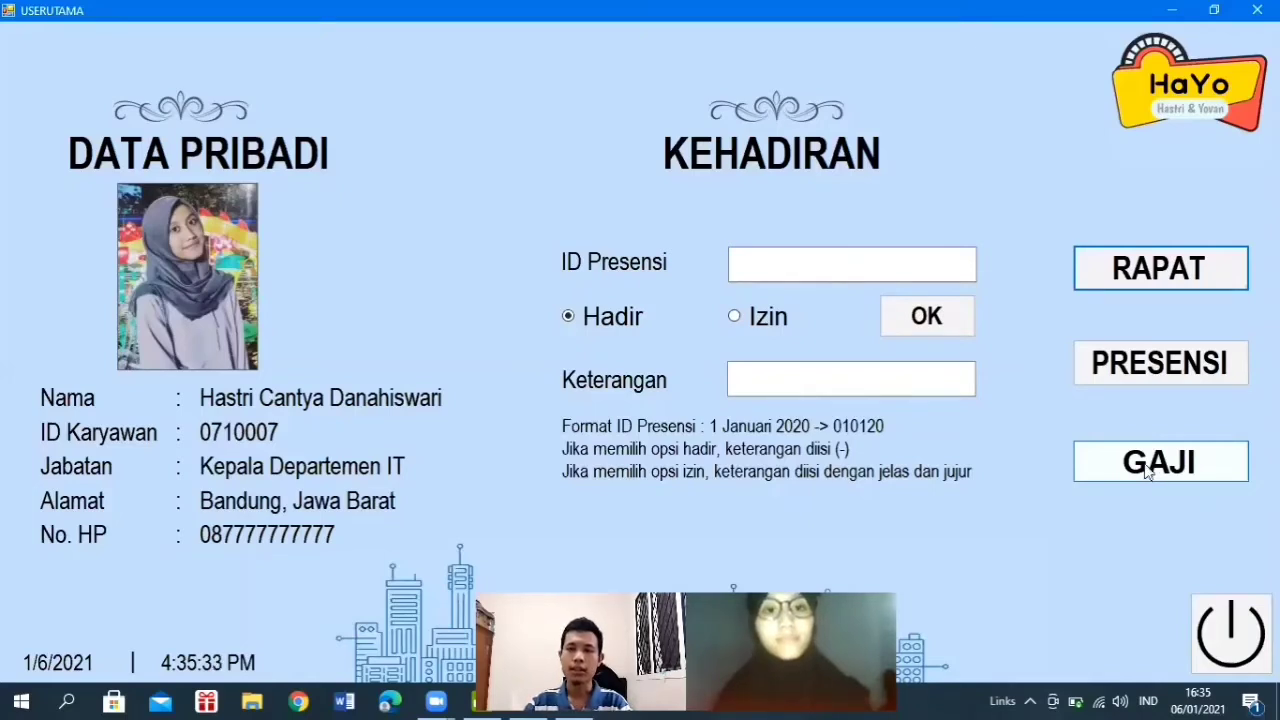
# - Open the GAJI page showing Gaji Pokok 20000000, Tunjangan 5000000 and Gaji Total 25000000
pyautogui.click(1145, 468)
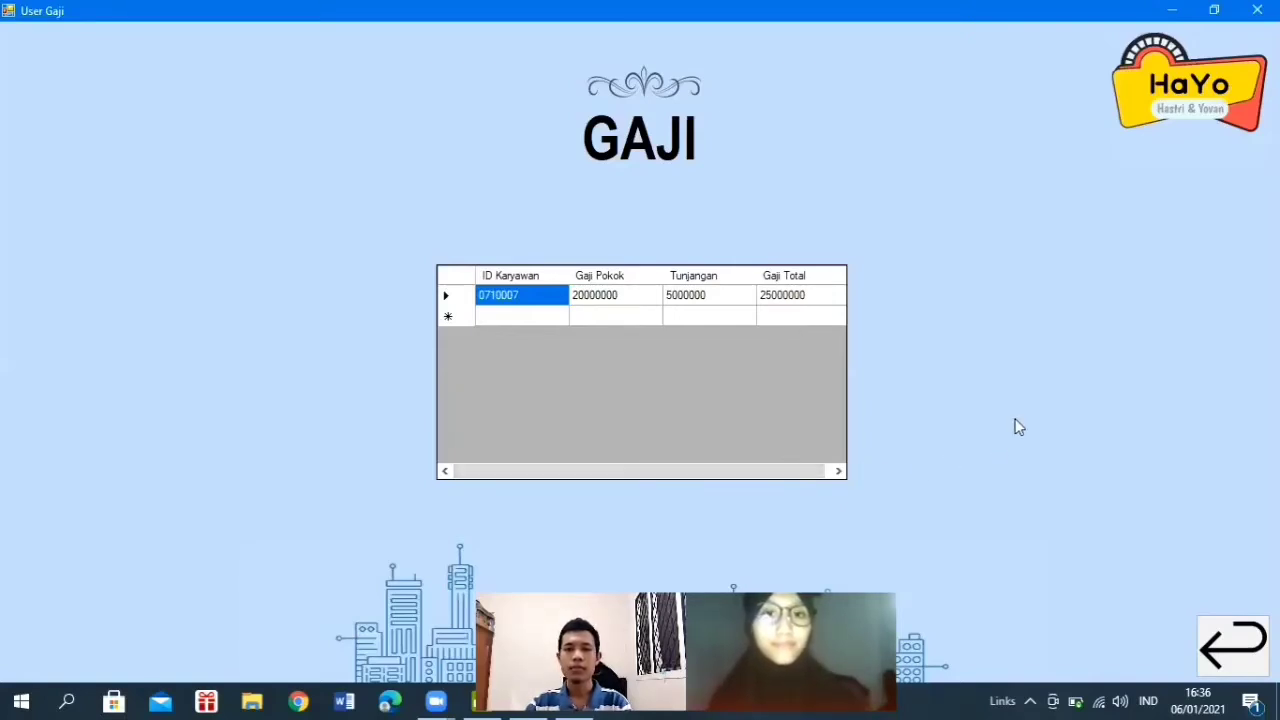
# - Return to the main page, open Menu > Masuk > Admin, then cancel the admin login
pyautogui.click(1203, 652)
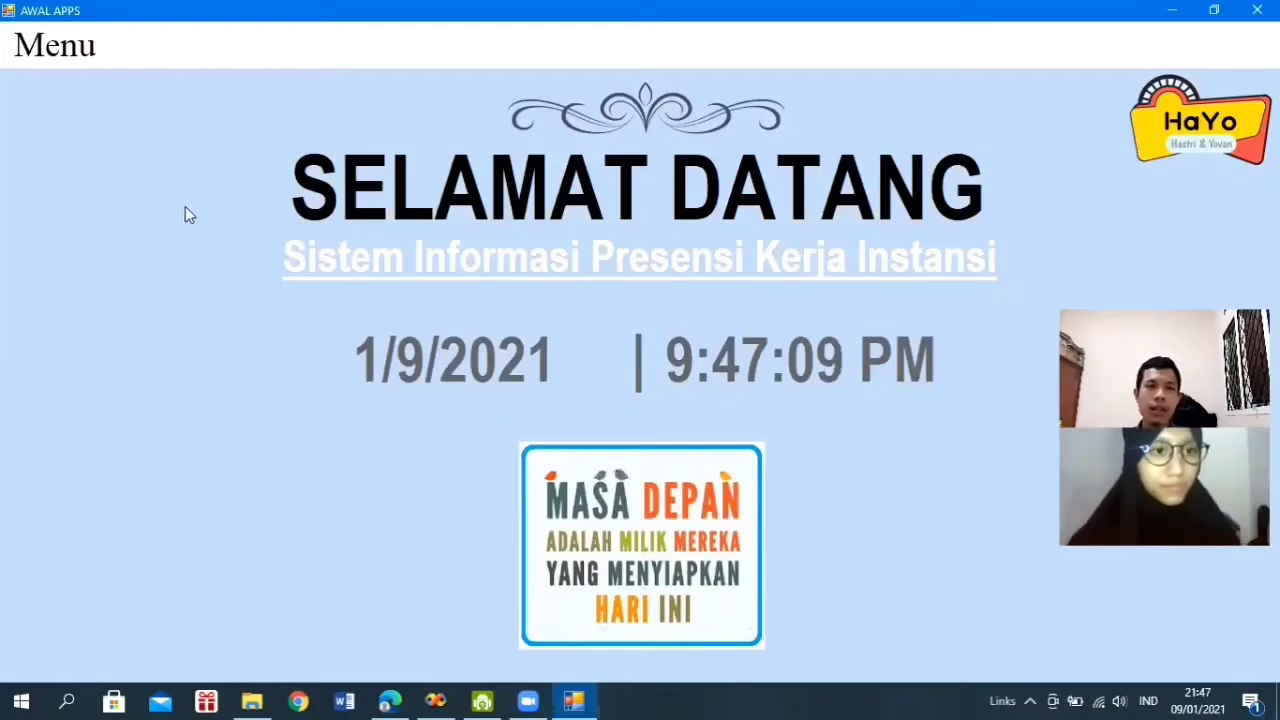
pyautogui.click(90, 47)
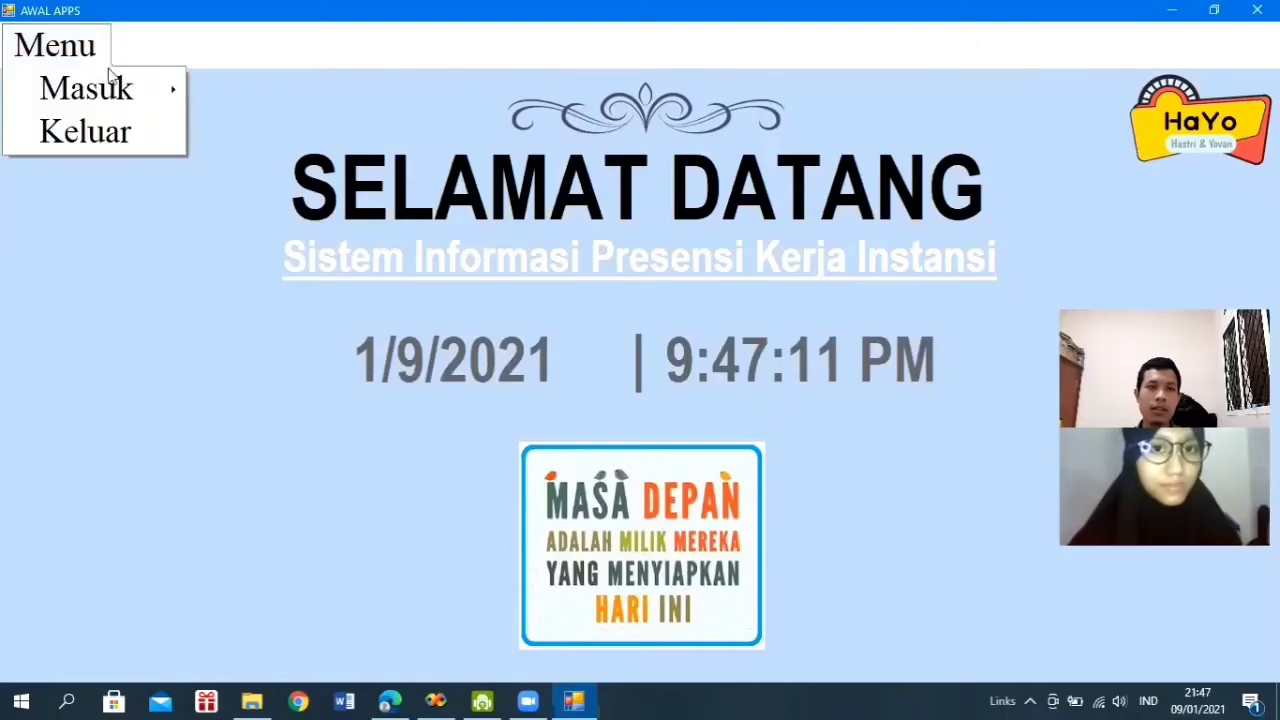
pyautogui.moveTo(134, 86)
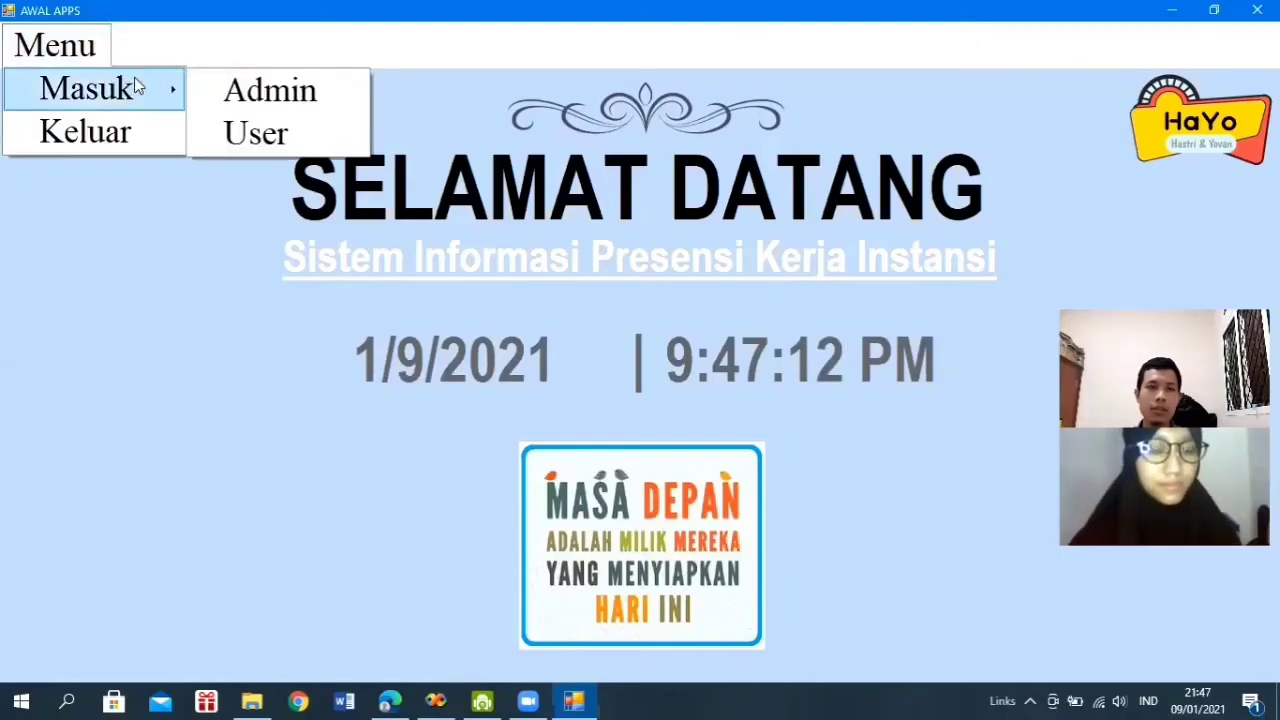
pyautogui.click(232, 92)
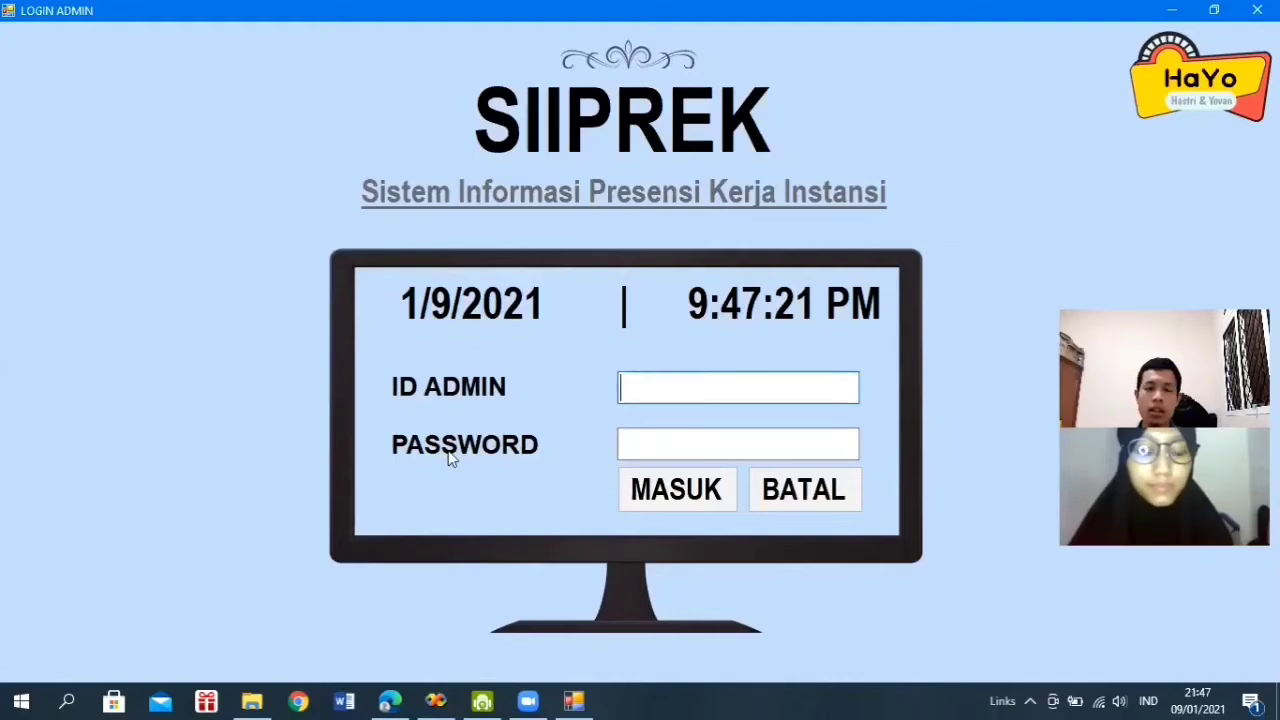
pyautogui.click(650, 443)
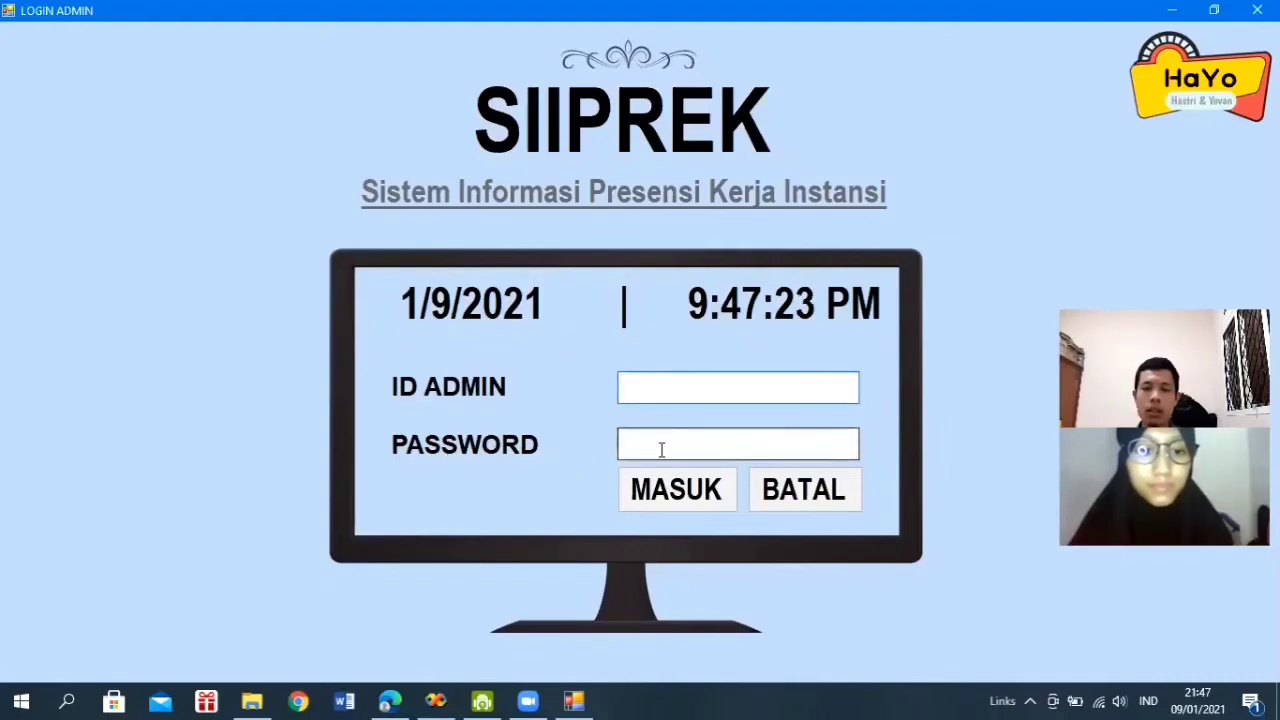
pyautogui.click(663, 489)
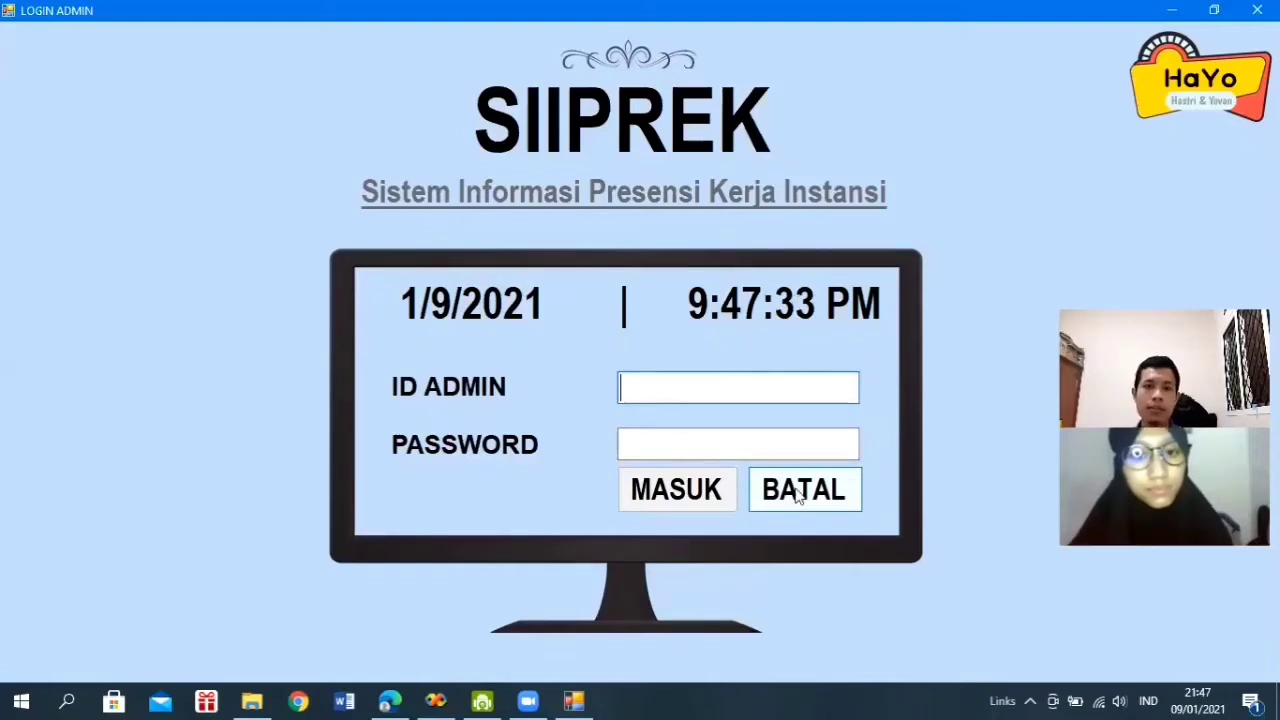
pyautogui.click(790, 500)
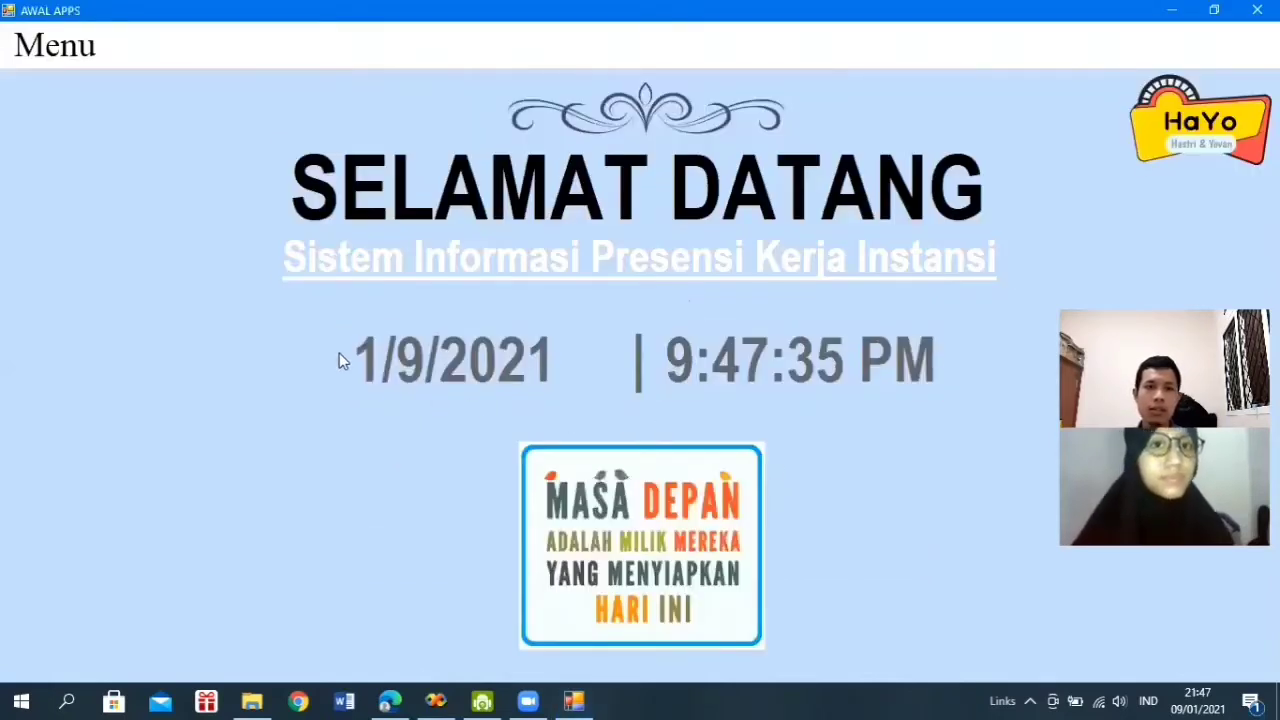
# - Reopen the Login Admin form through Menu > Masuk > Admin
pyautogui.click(40, 55)
pyautogui.moveTo(166, 89)
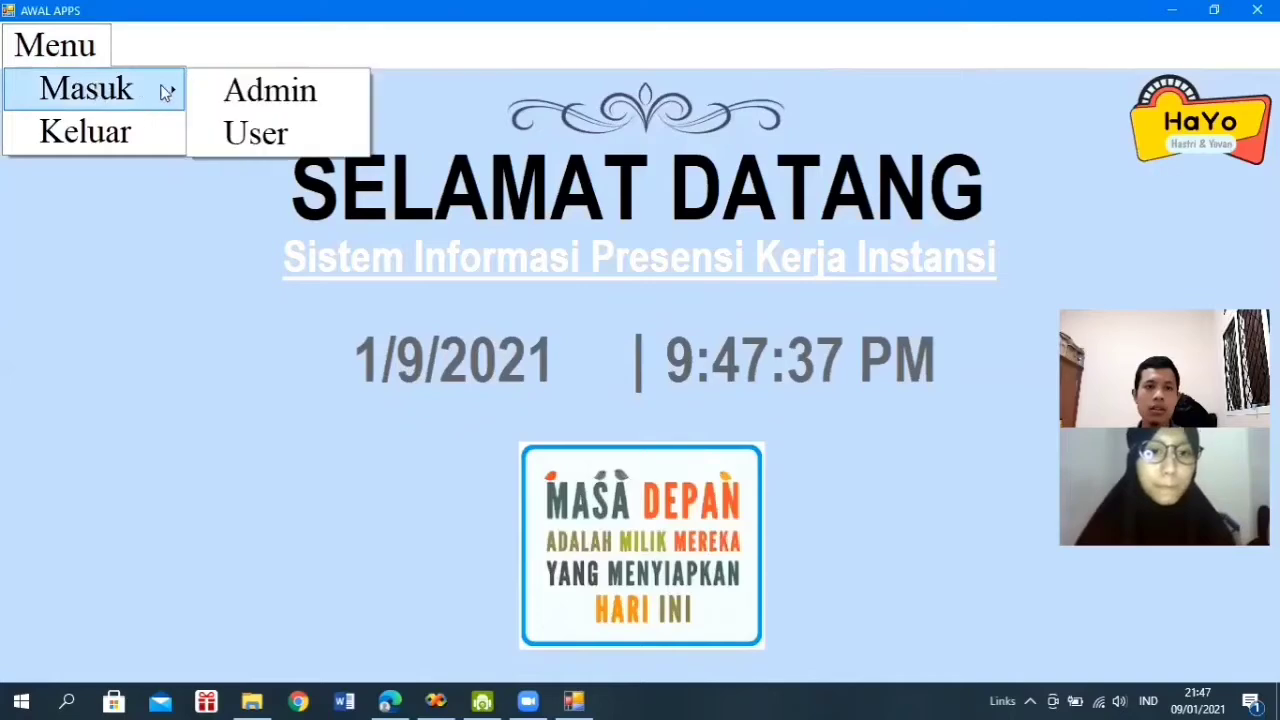
pyautogui.click(270, 92)
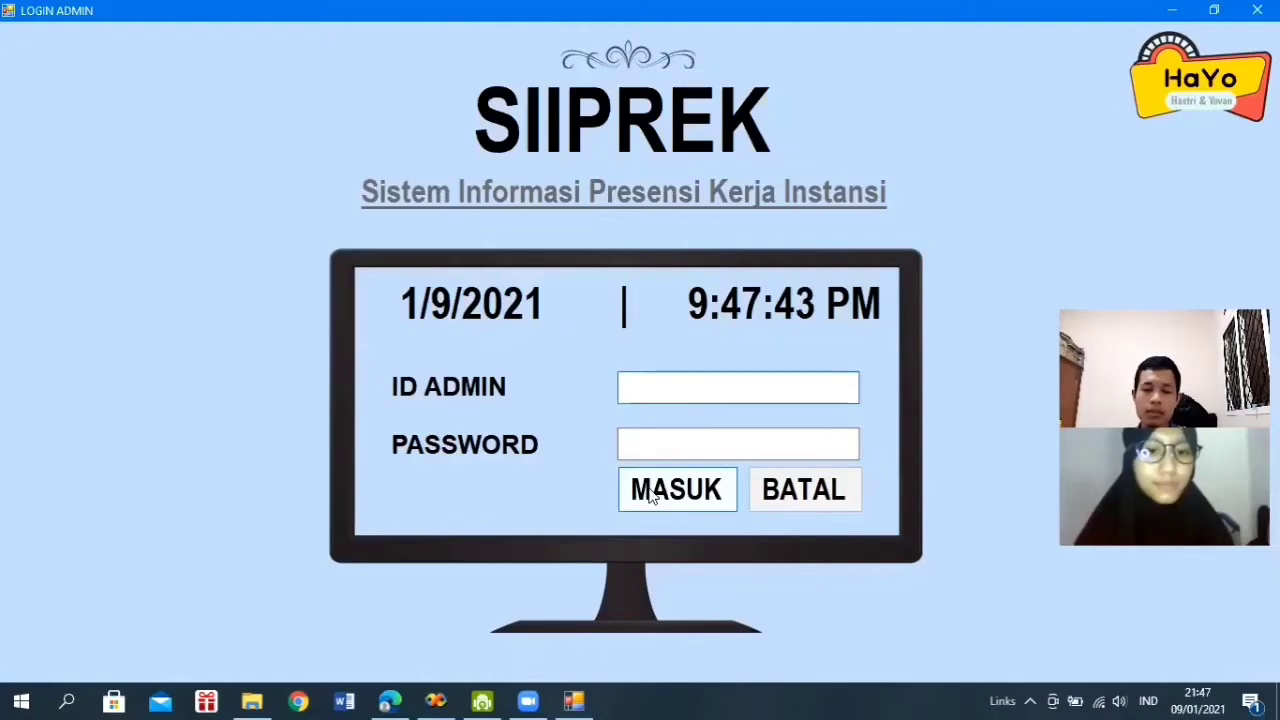
pyautogui.click(651, 497)
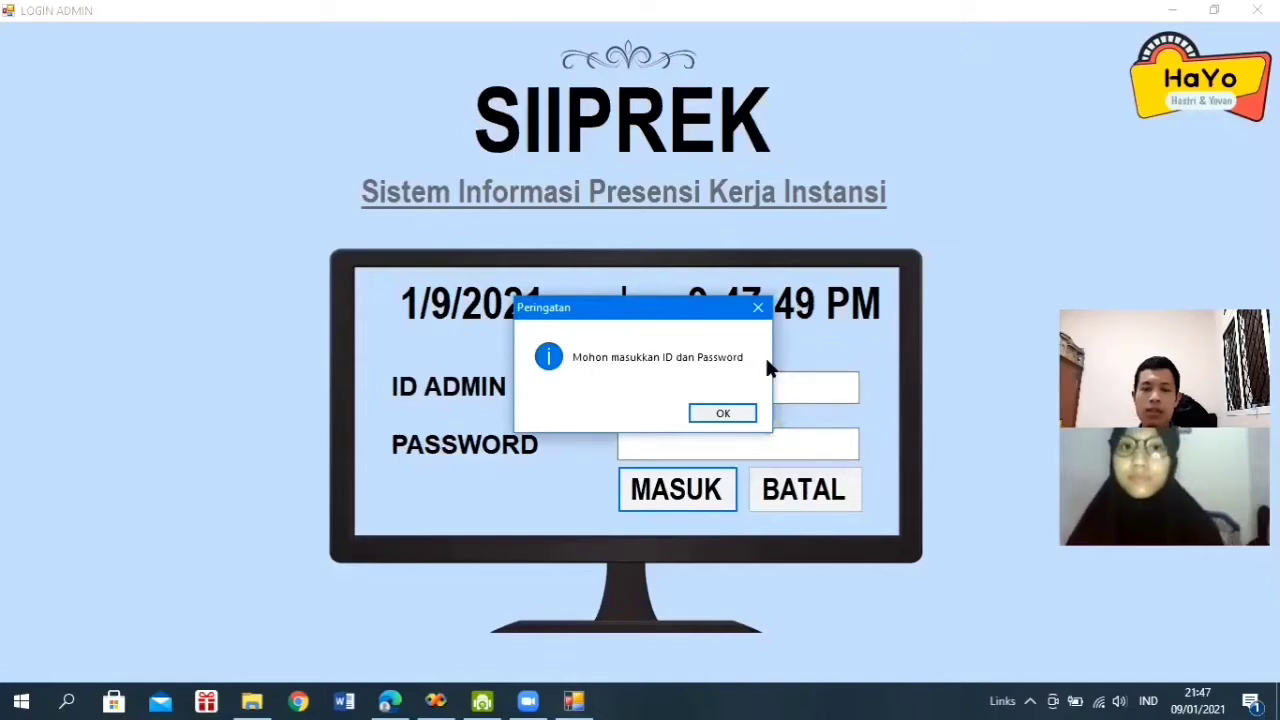
pyautogui.click(737, 413)
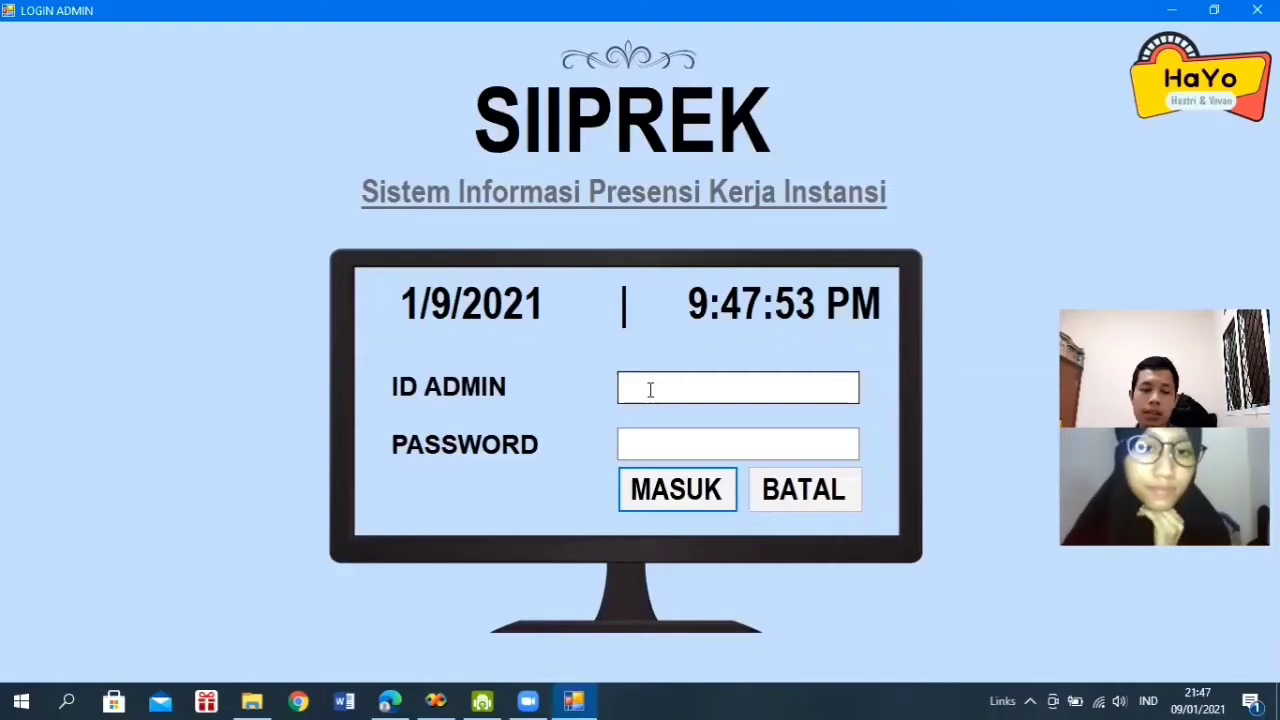
pyautogui.click(650, 390)
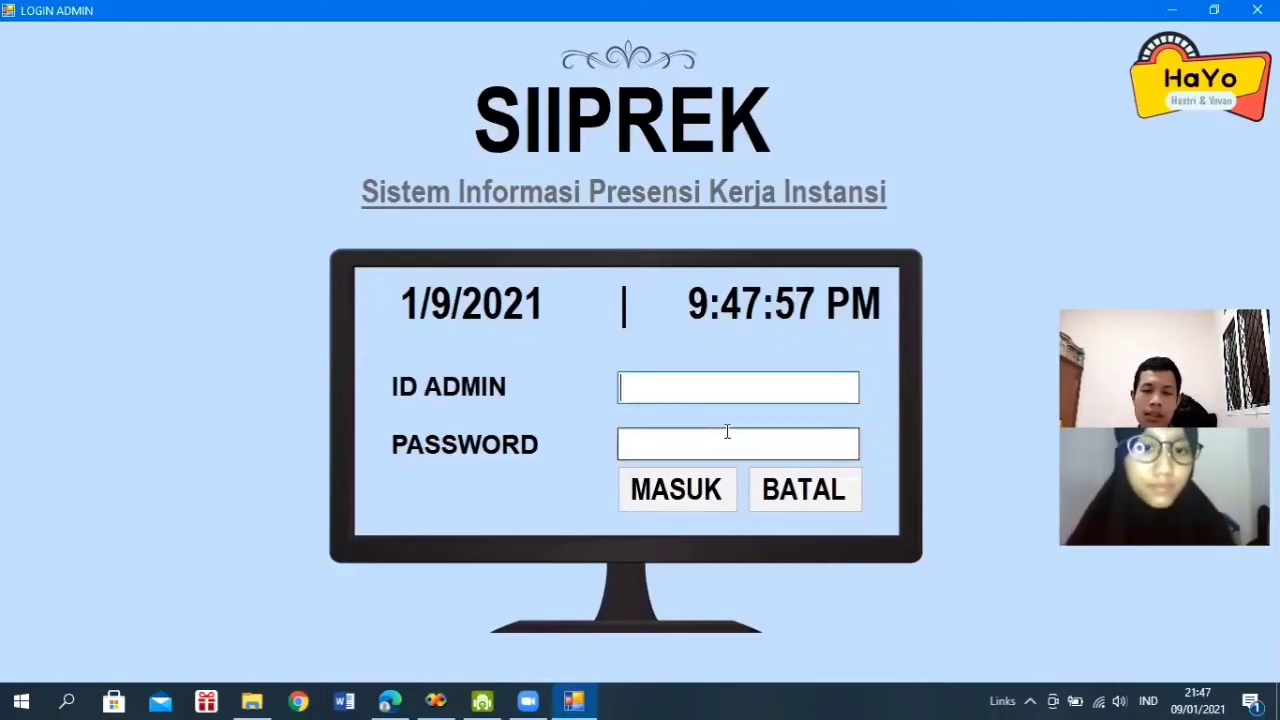
pyautogui.write('1')
pyautogui.click(684, 505)
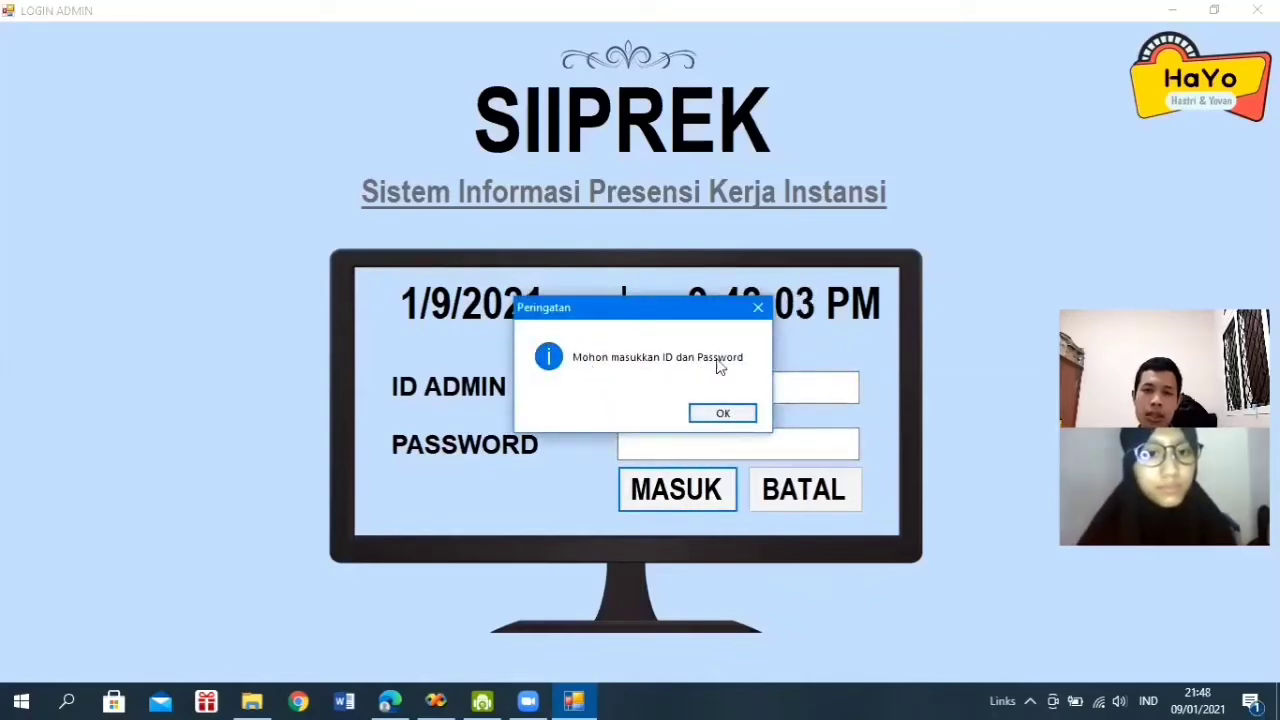
pyautogui.click(759, 310)
pyautogui.click(669, 437)
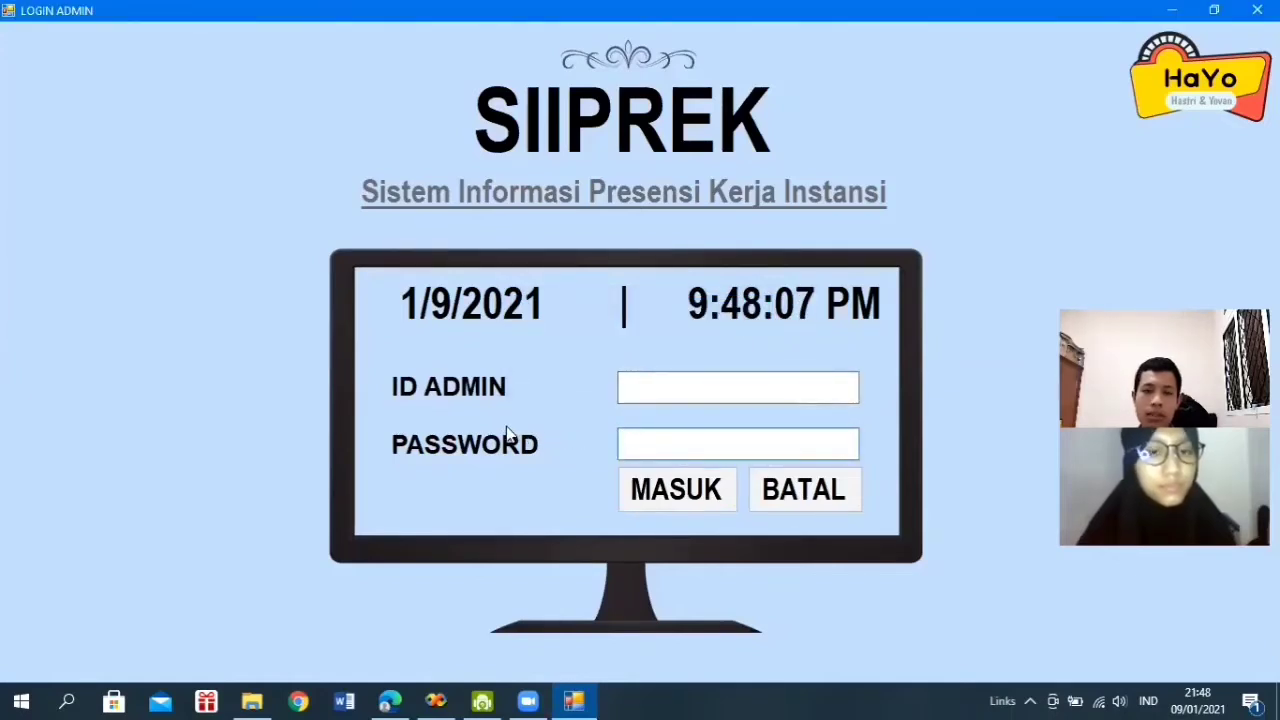
pyautogui.write('a')
pyautogui.click(655, 484)
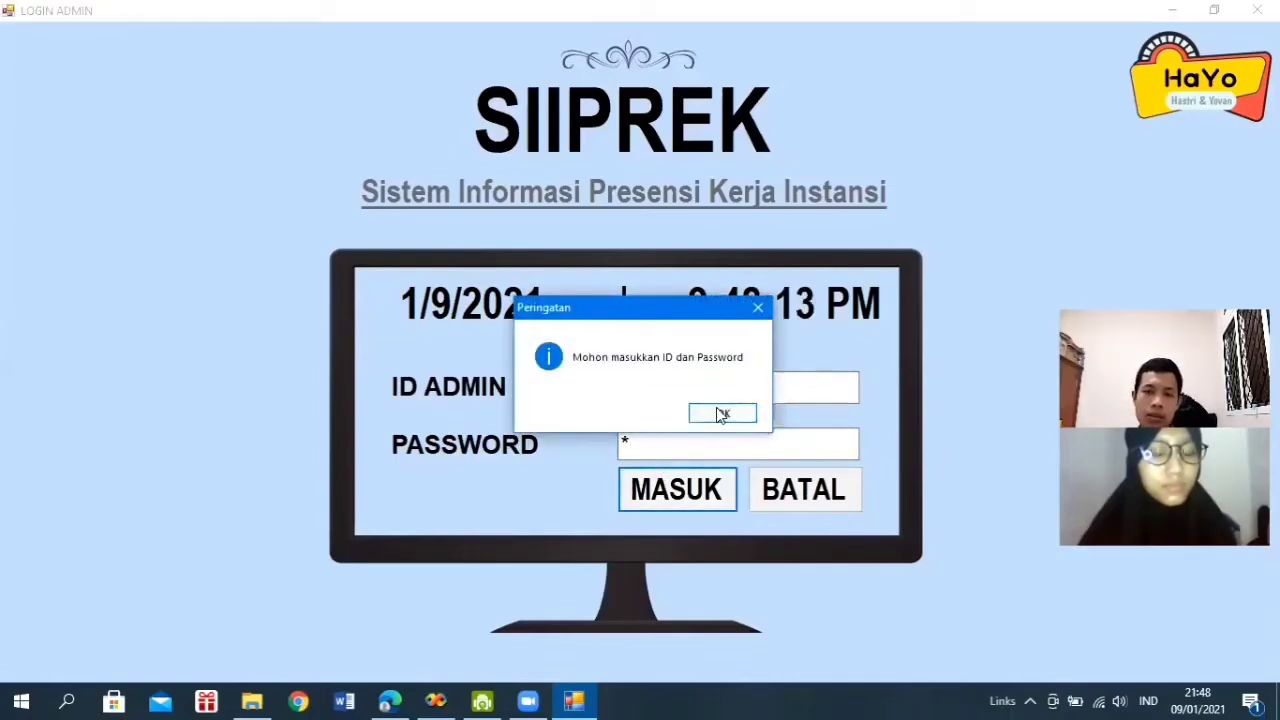
pyautogui.click(720, 412)
pyautogui.click(678, 388)
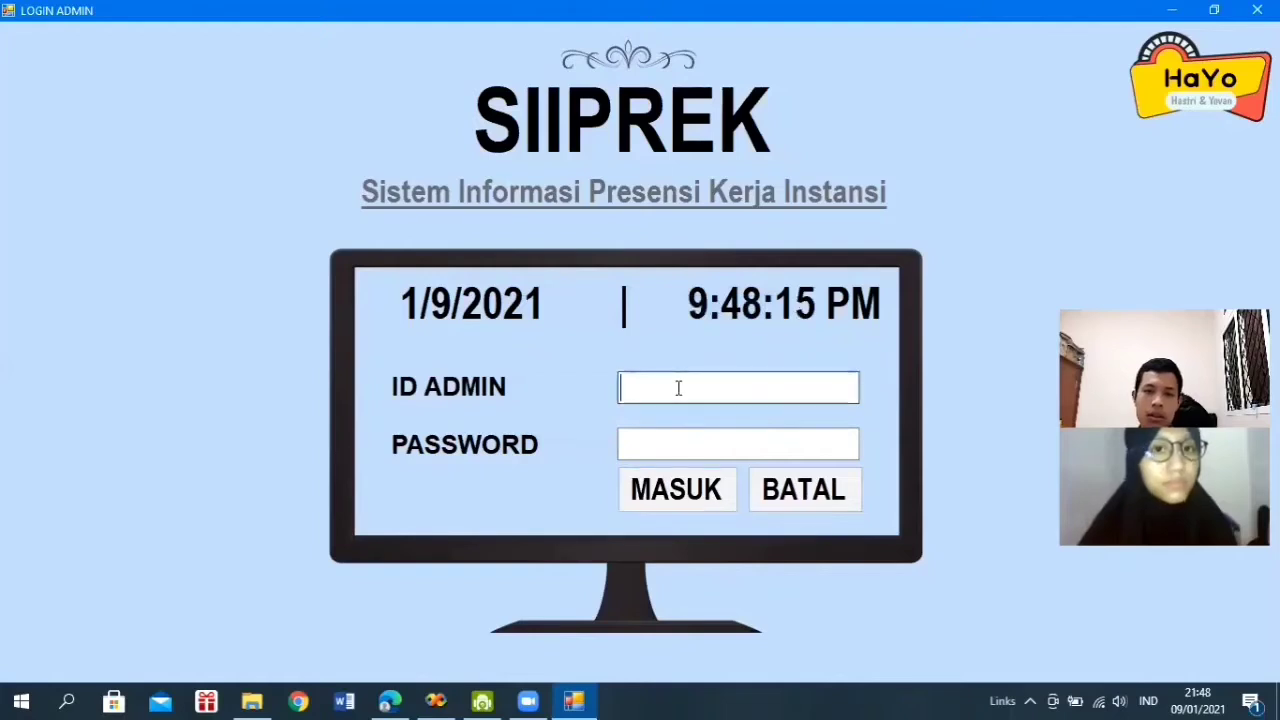
pyautogui.click(677, 443)
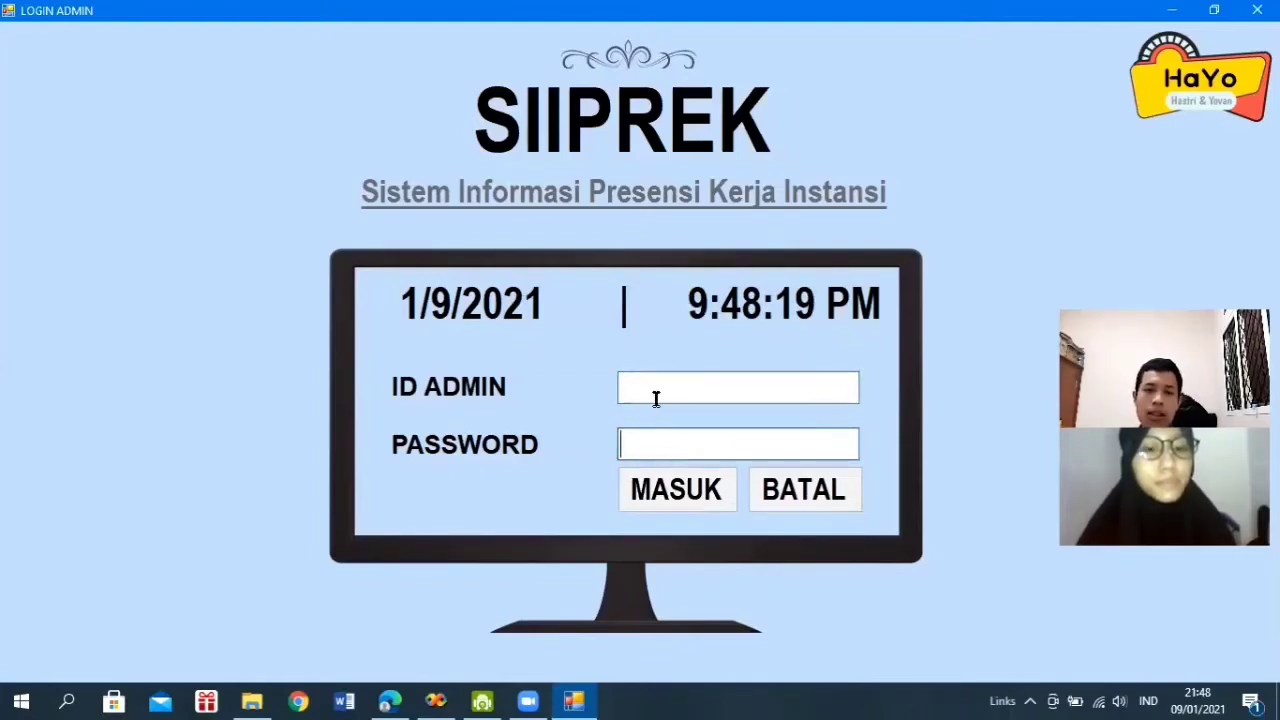
pyautogui.click(656, 398)
pyautogui.write('1')
pyautogui.click(672, 450)
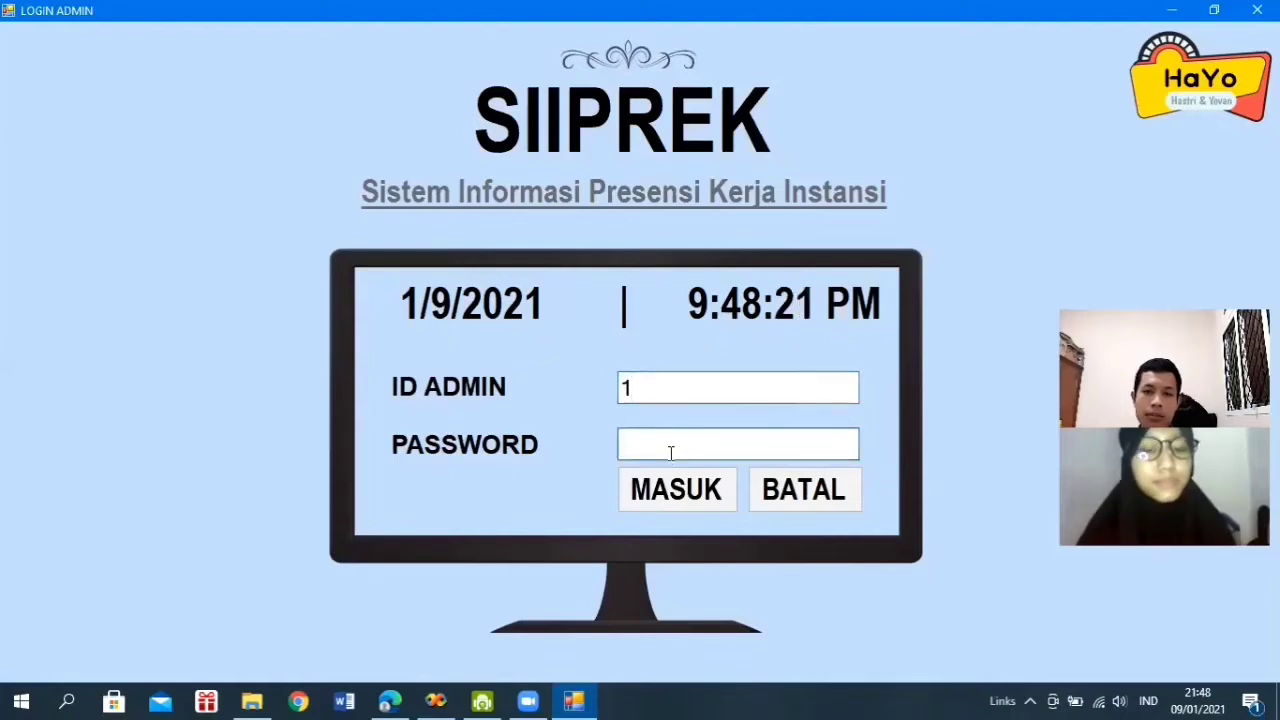
pyautogui.write('1')
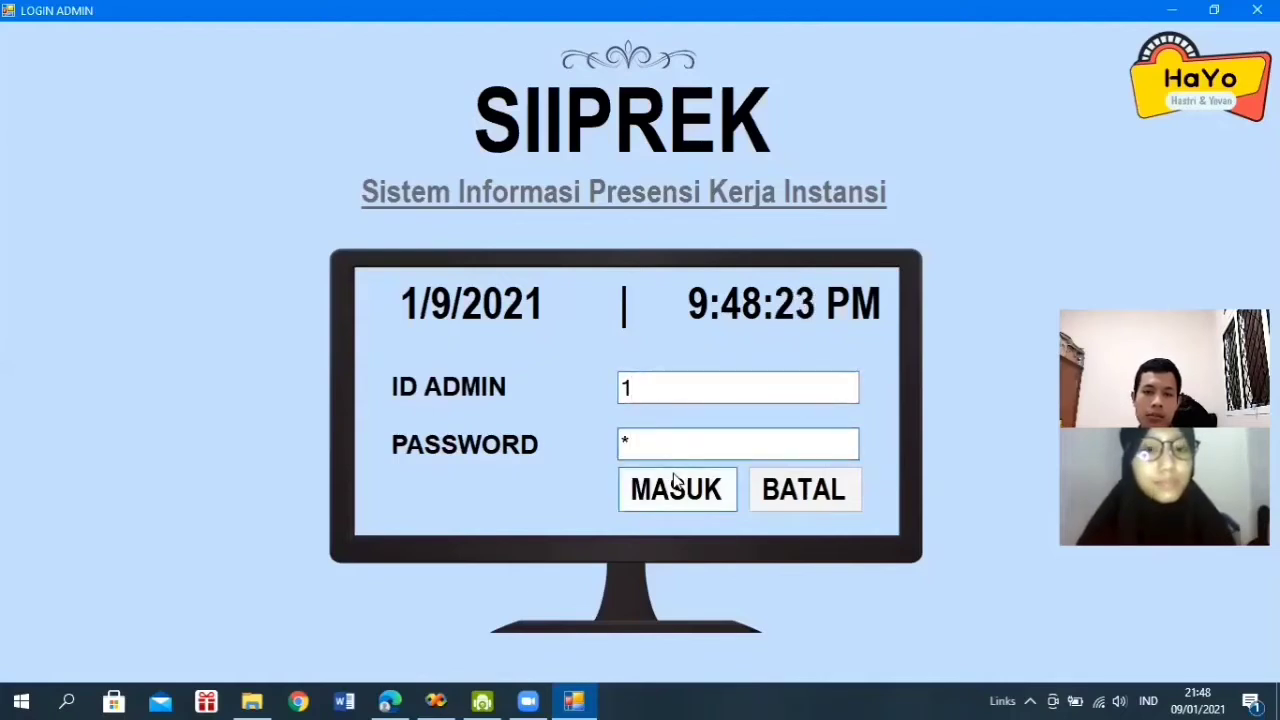
pyautogui.click(676, 485)
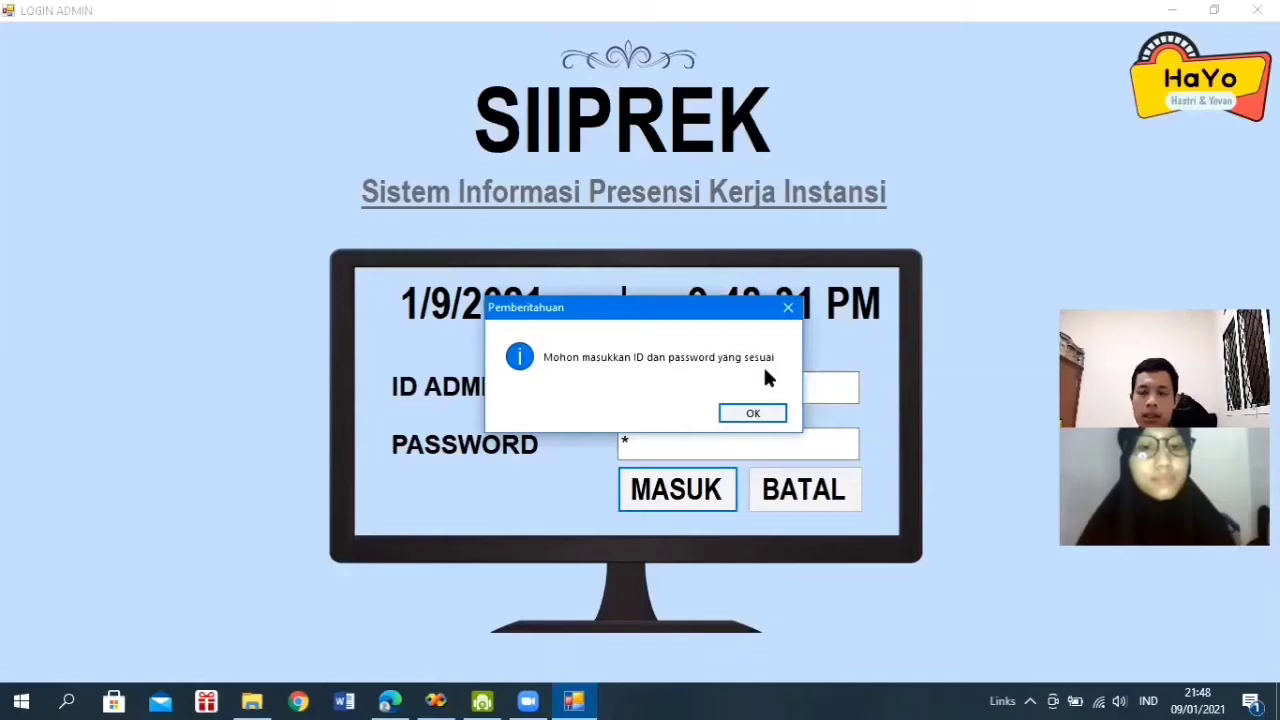
pyautogui.click(753, 415)
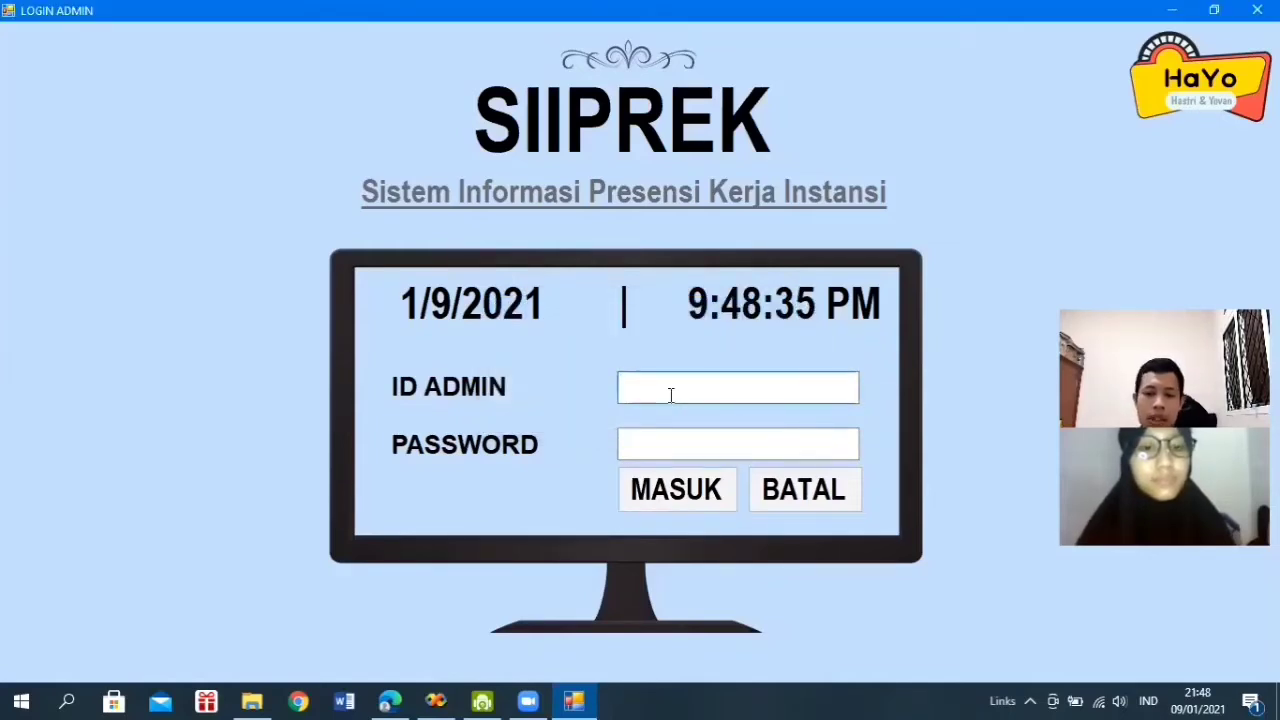
# - Enter the admin ID, correcting its mistyped last digit, plus the password, and submit the login
pyautogui.write('0')
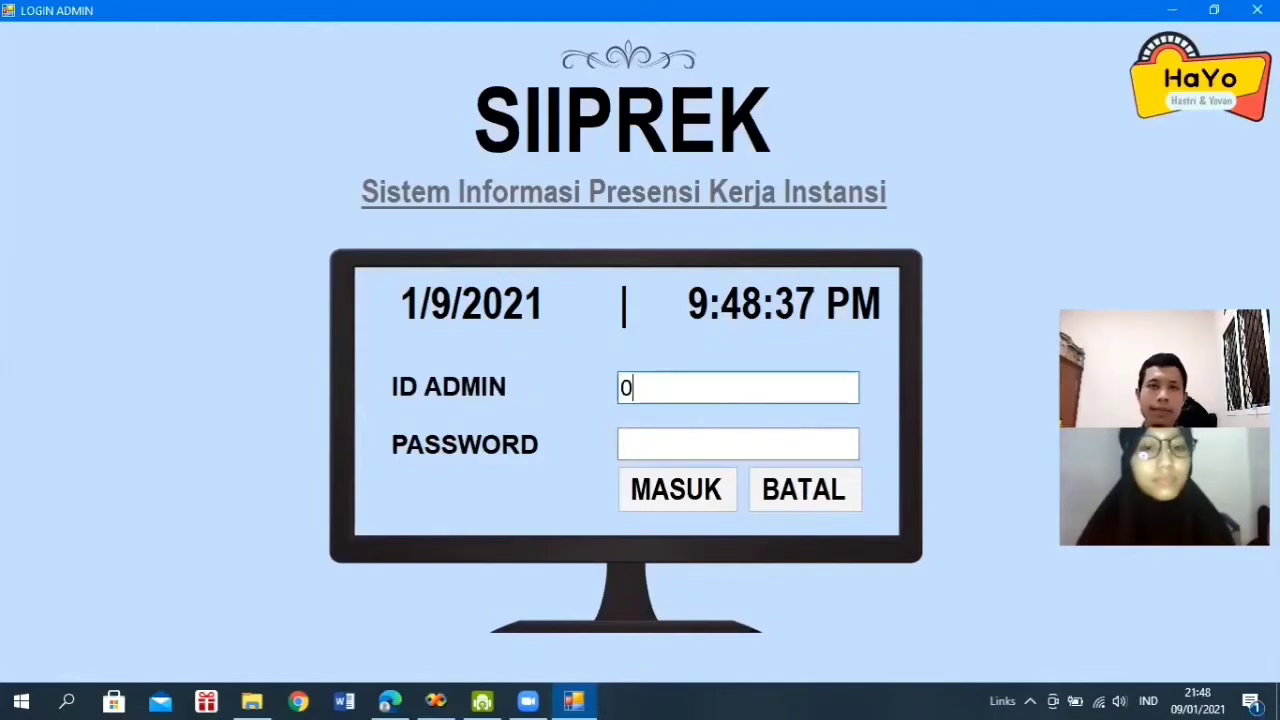
pyautogui.write('7100')
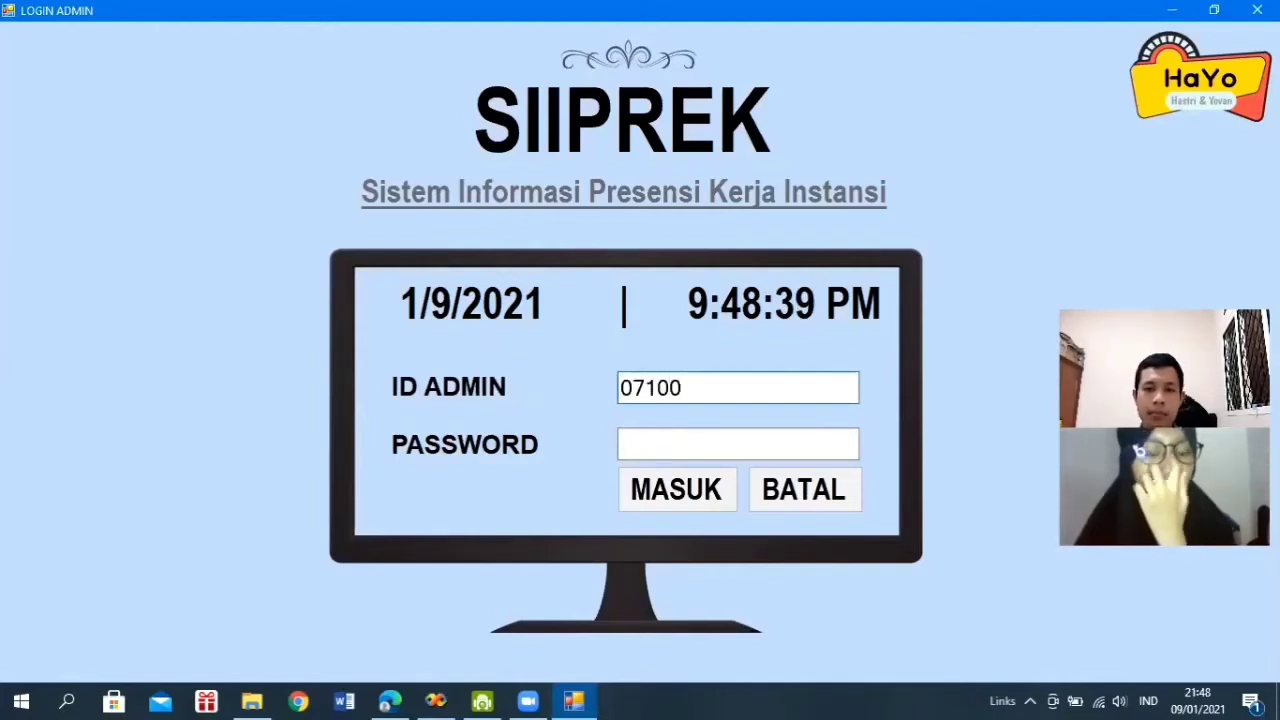
pyautogui.write('01')
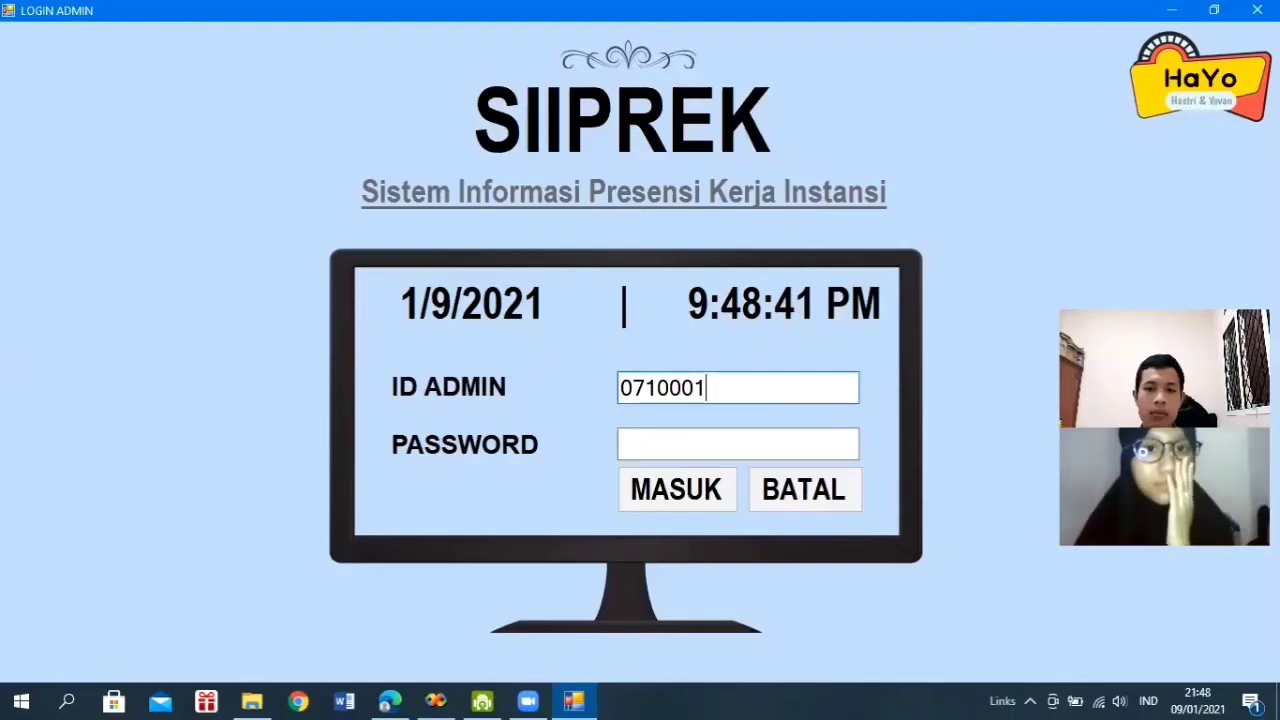
pyautogui.press('BackSpace')
pyautogui.write('7')
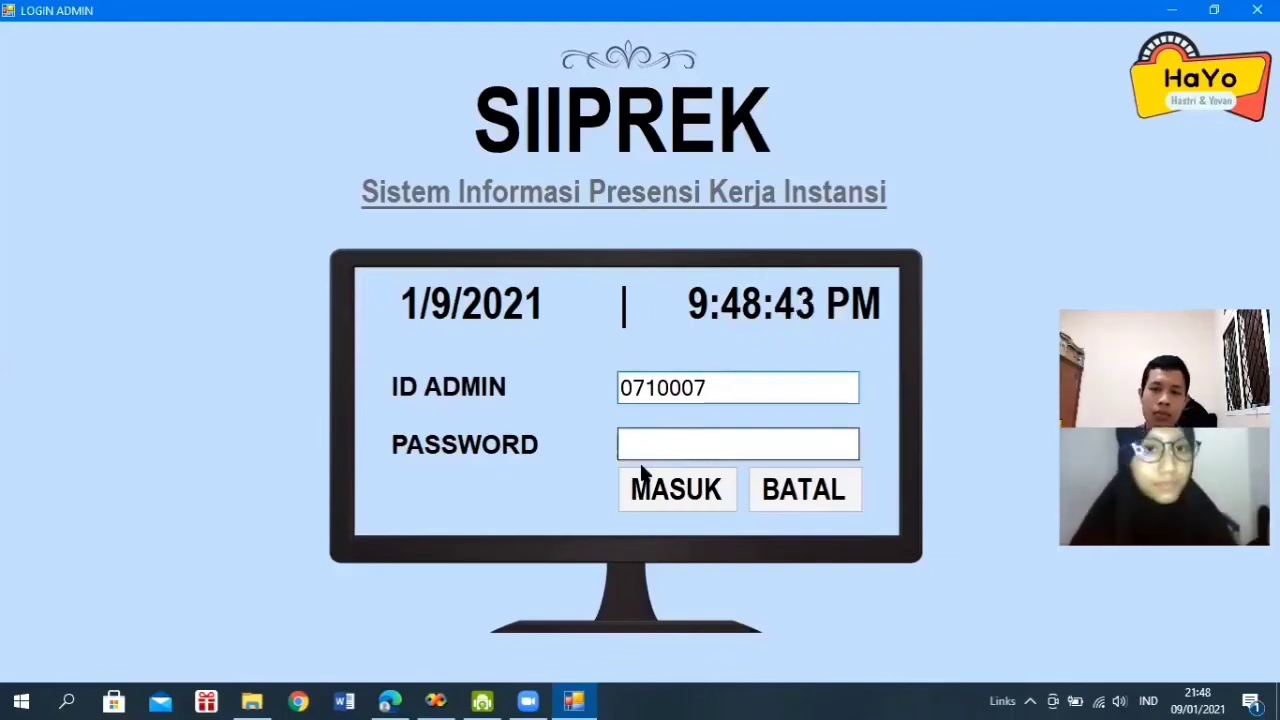
pyautogui.click(649, 448)
pyautogui.write('*****')
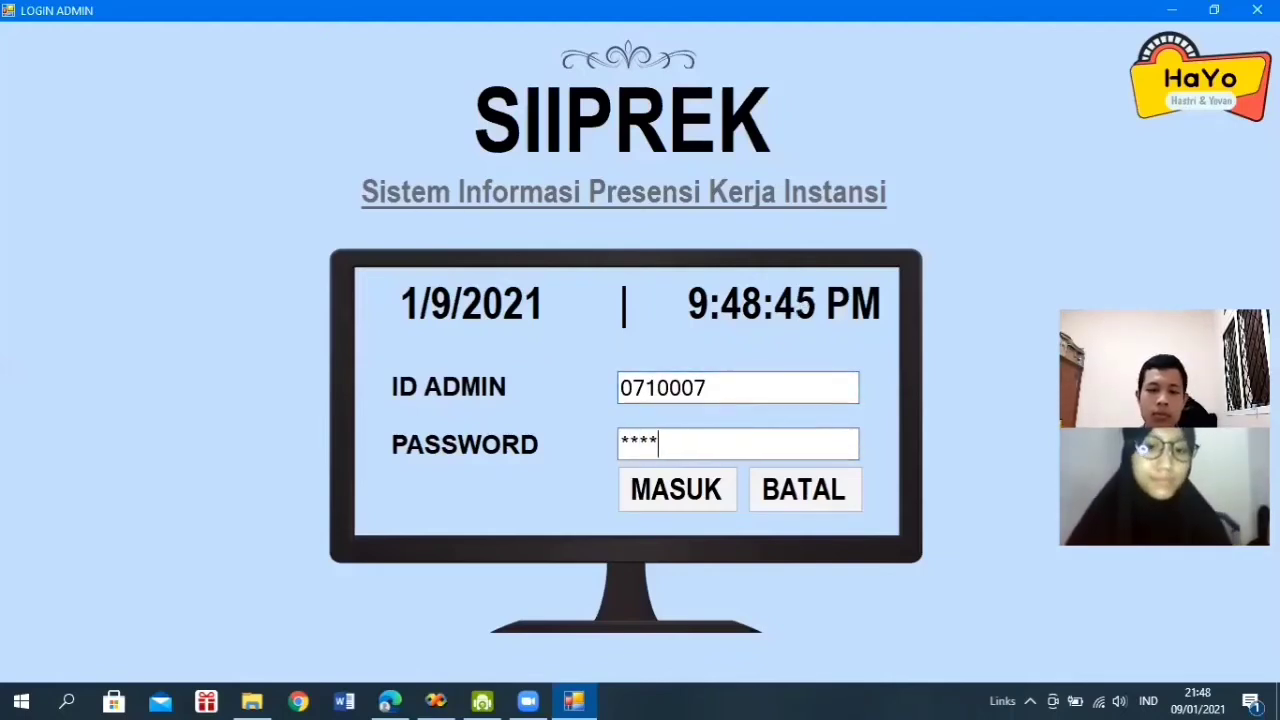
pyautogui.click(676, 491)
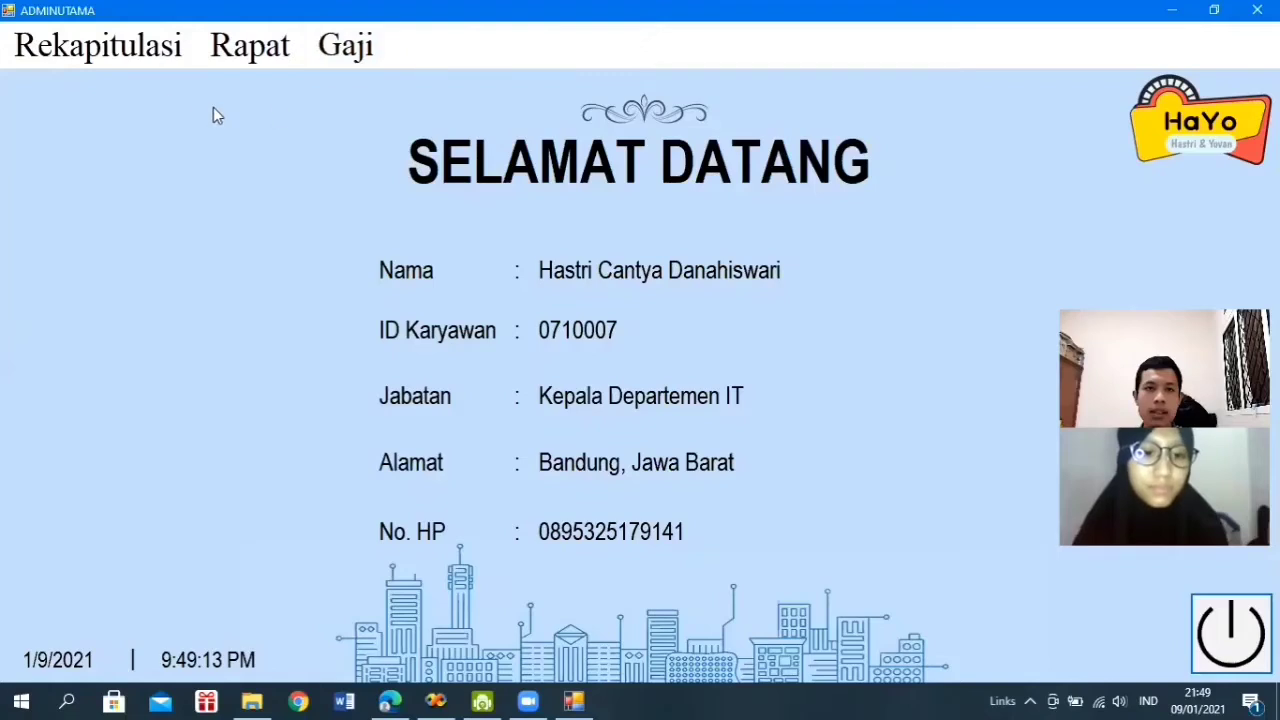
pyautogui.click(131, 70)
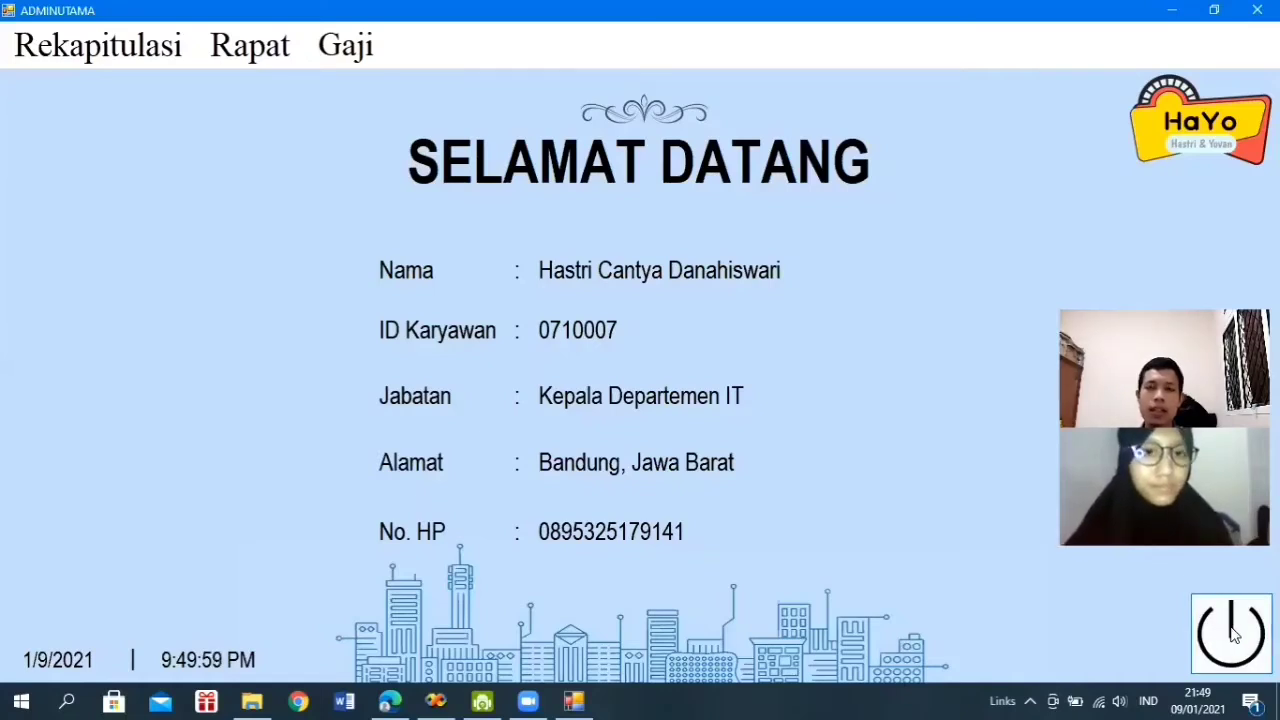
pyautogui.click(1232, 633)
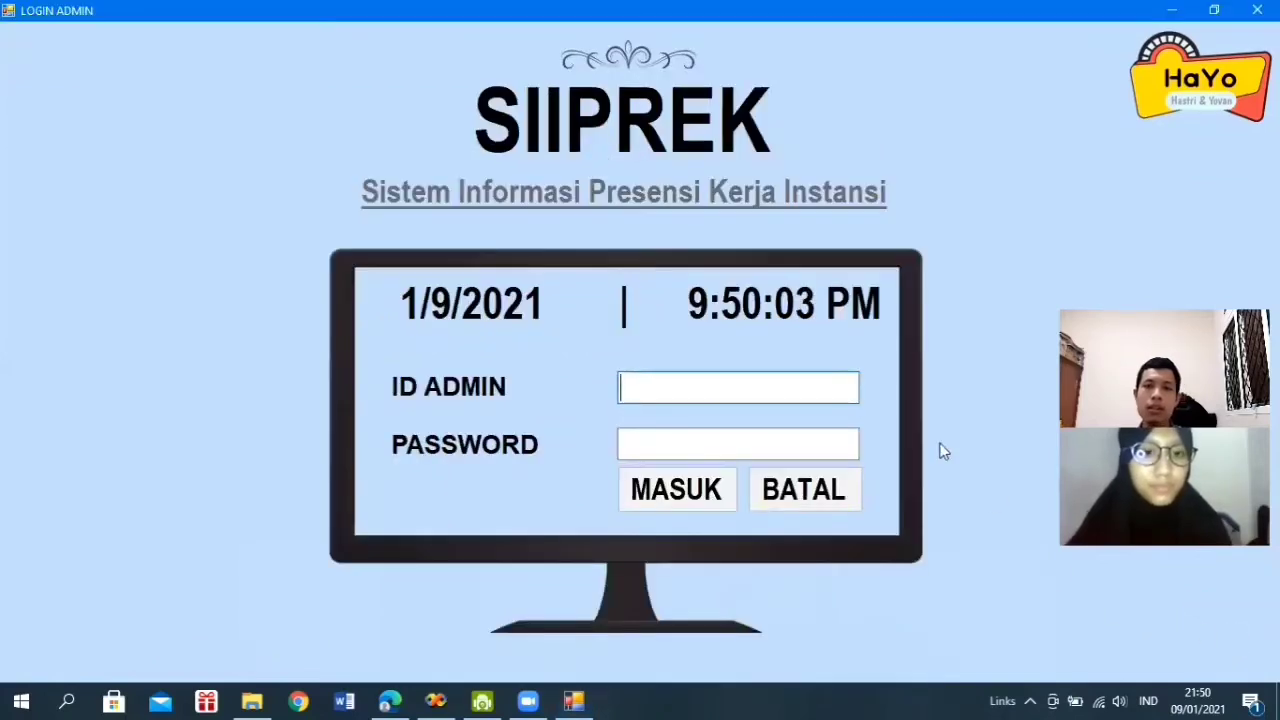
pyautogui.click(740, 400)
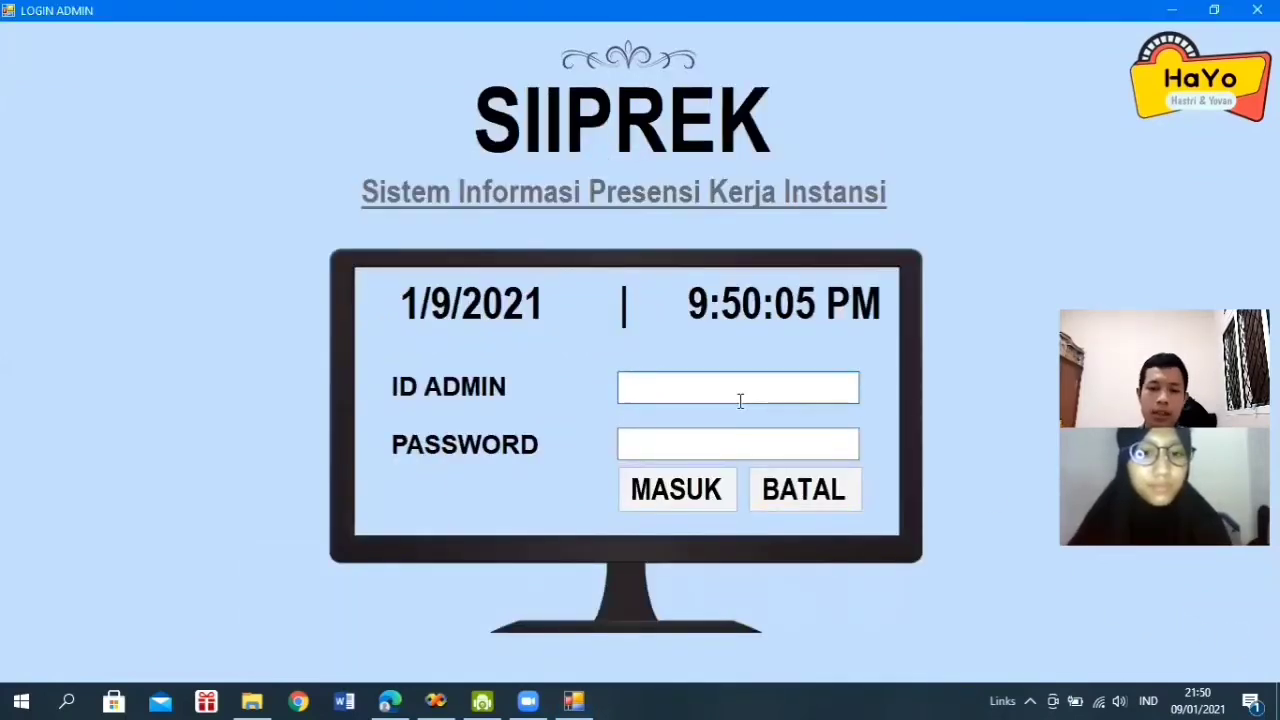
pyautogui.write('0710007')
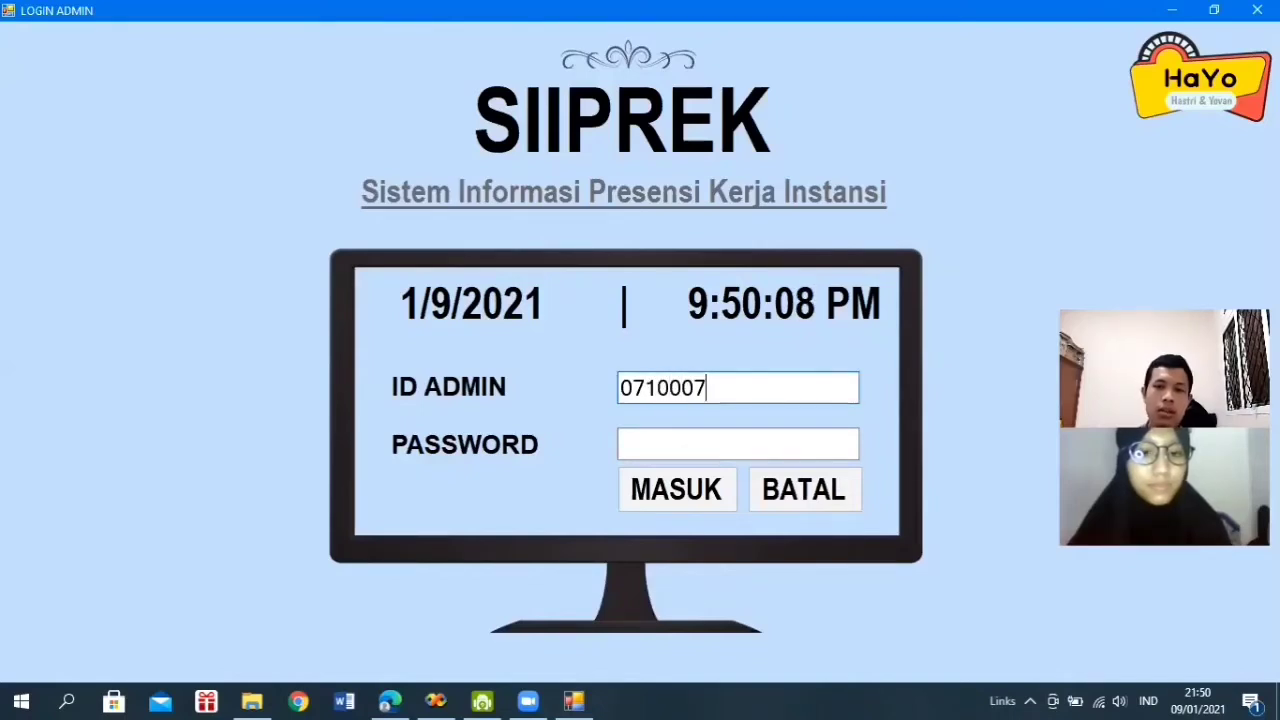
pyautogui.click(731, 451)
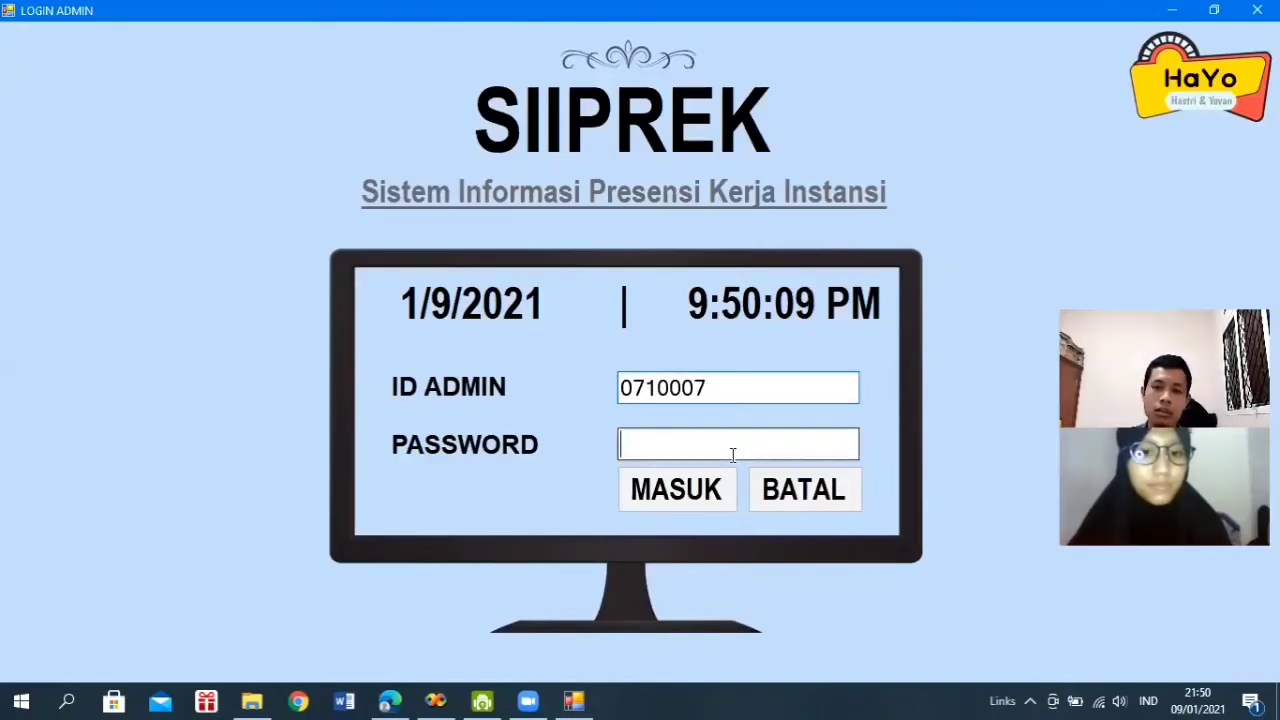
pyautogui.write('******')
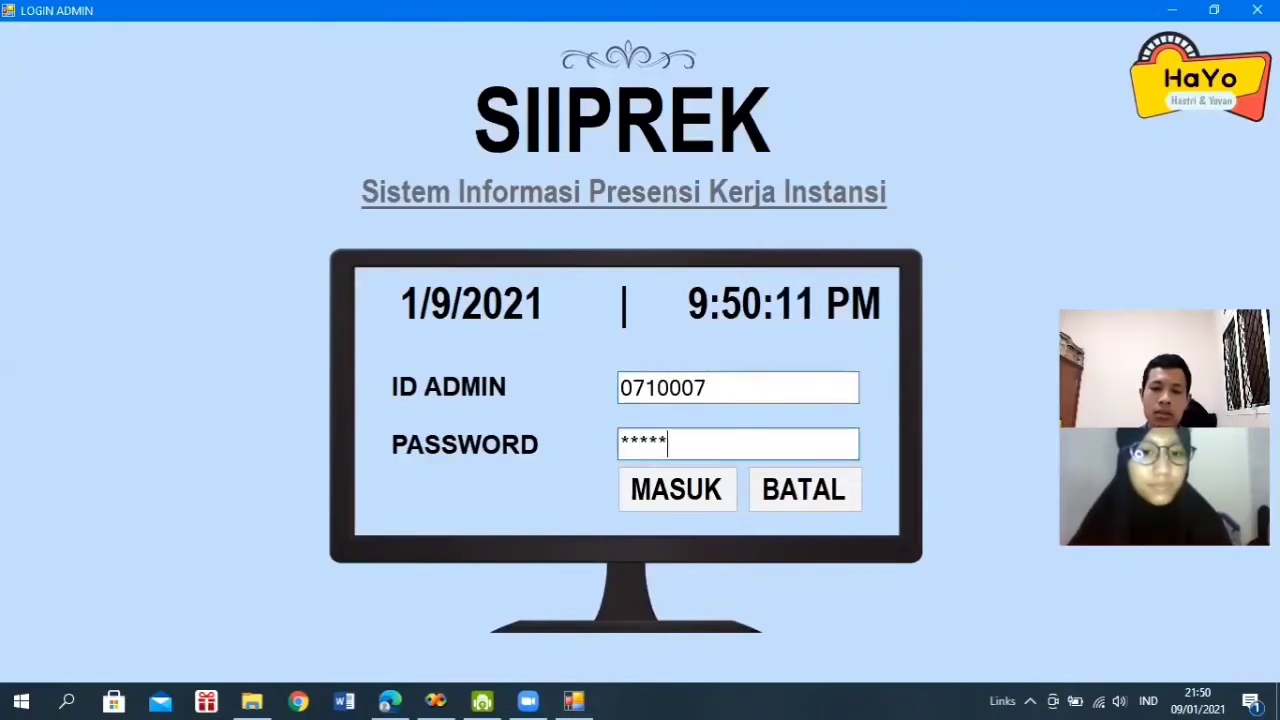
pyautogui.click(708, 500)
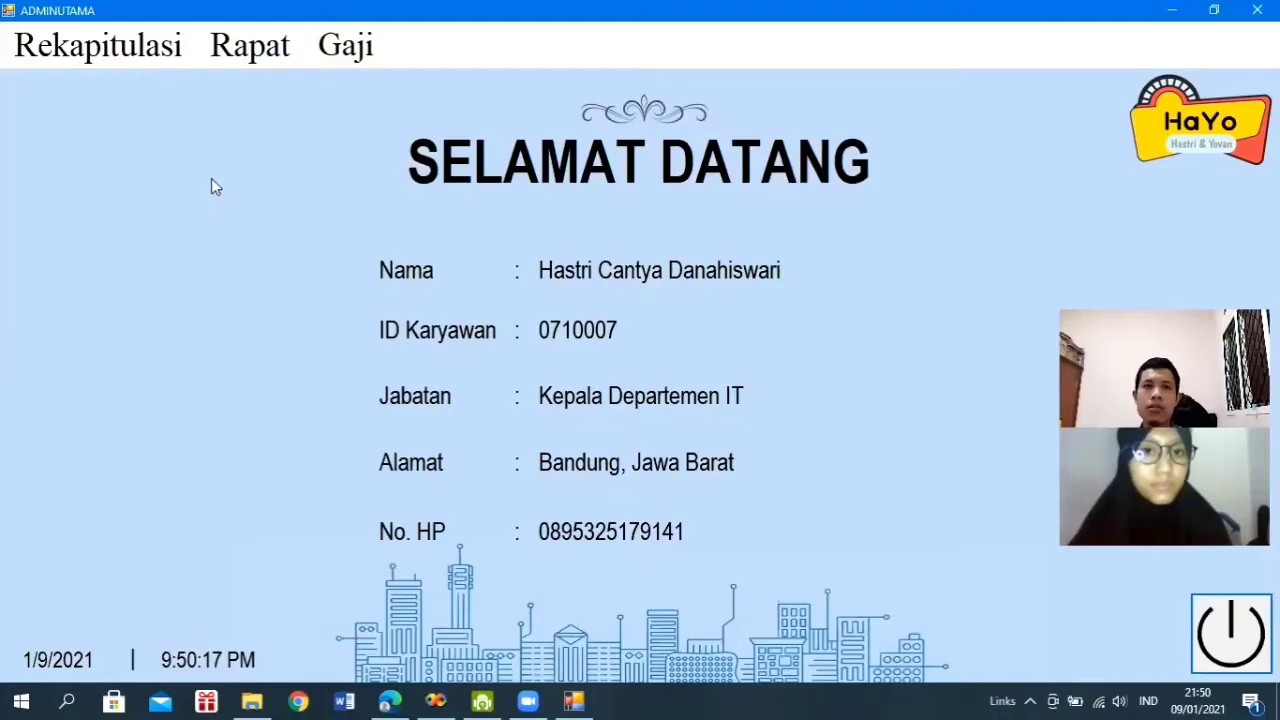
# - Open Rekapitulasi > KARYAWAN, scroll the grid to Alamat Karyawan, and try saving the empty form
pyautogui.click(124, 58)
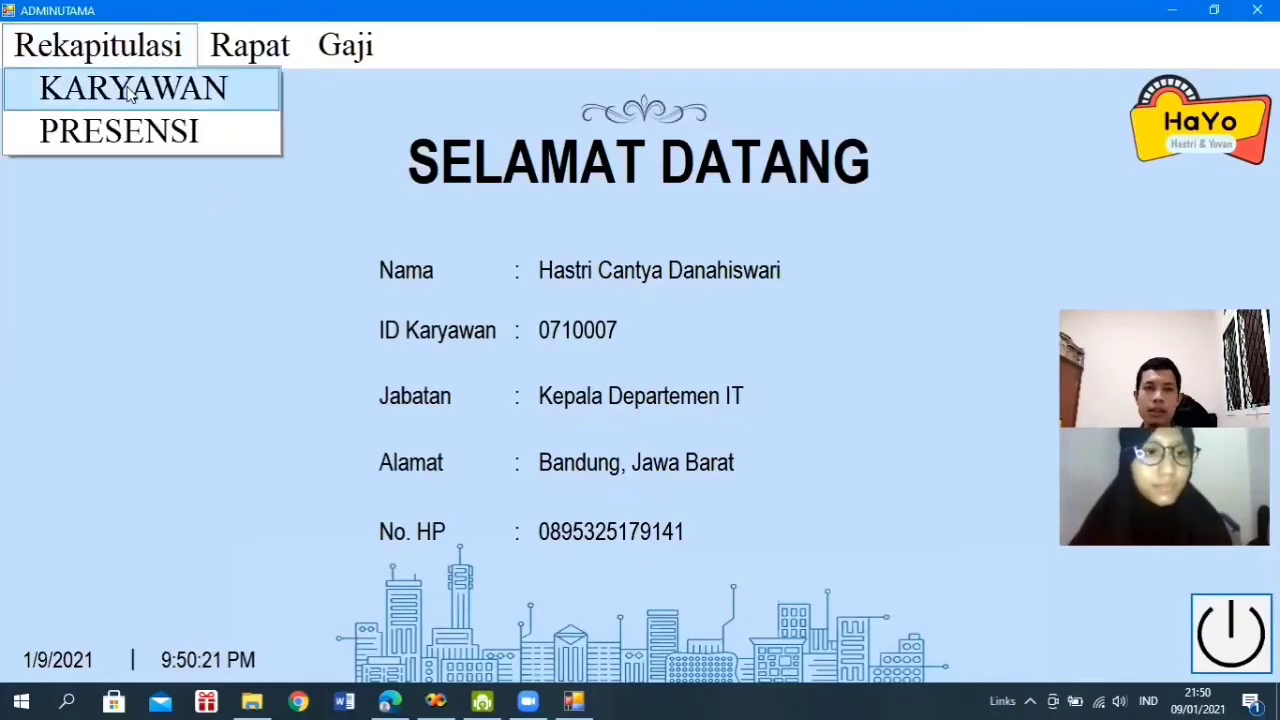
pyautogui.click(130, 93)
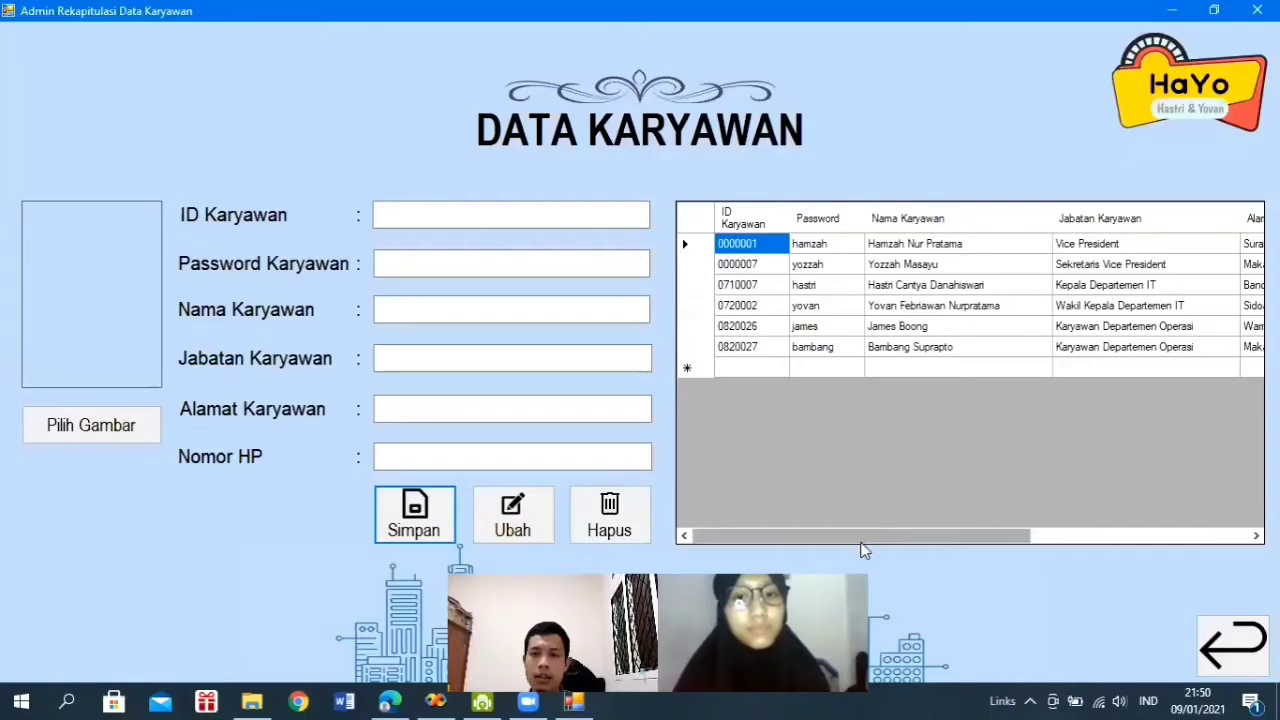
pyautogui.moveTo(860, 549)
pyautogui.mouseDown()
pyautogui.moveTo(1090, 538)
pyautogui.moveTo(837, 551)
pyautogui.mouseUp()
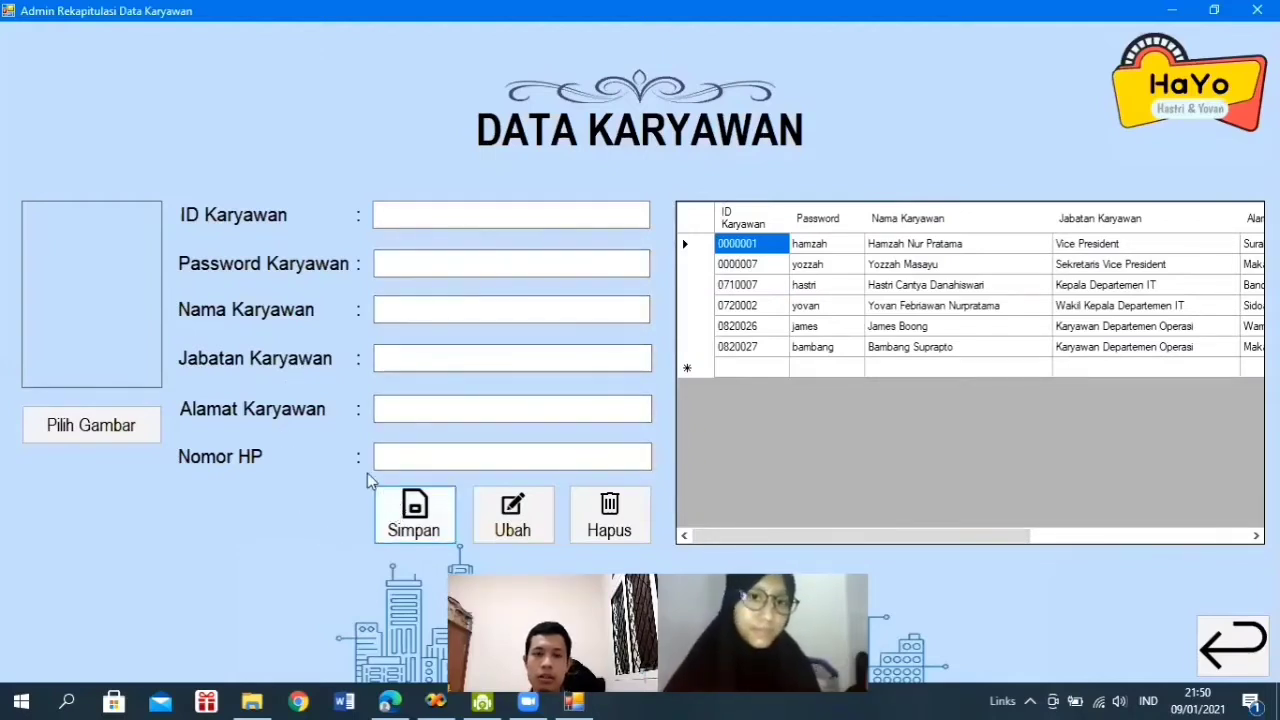
pyautogui.click(392, 510)
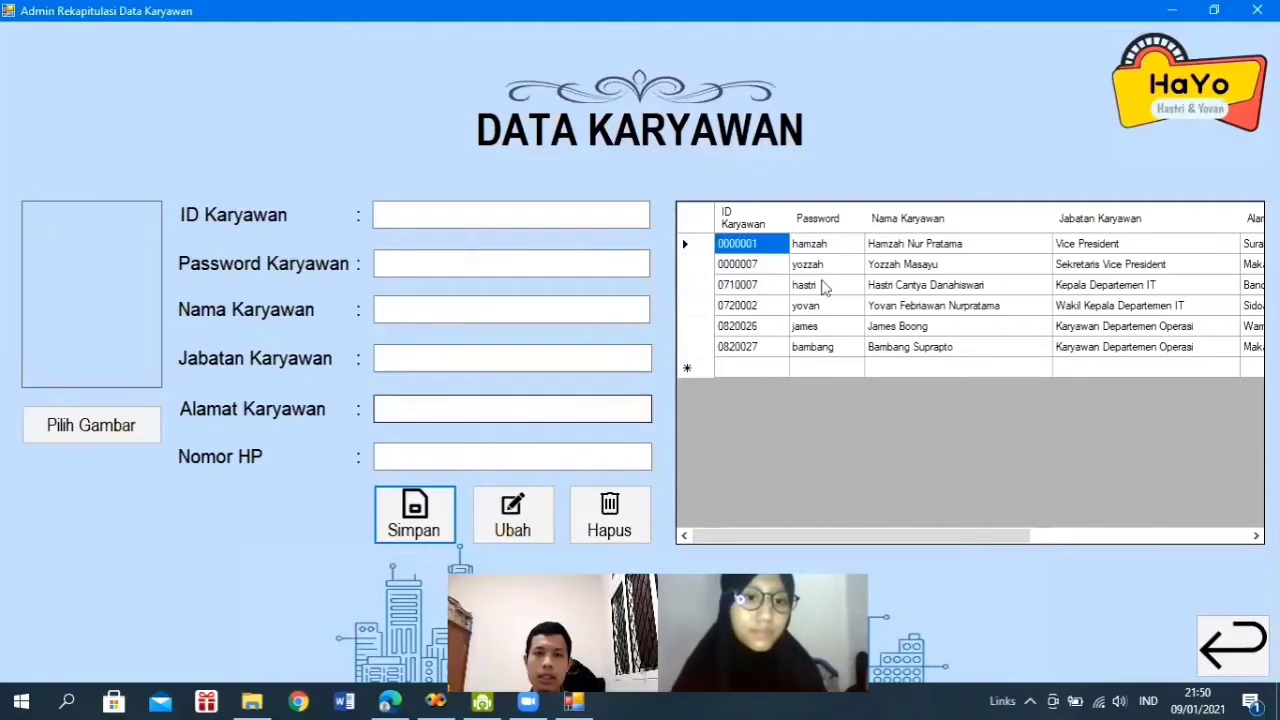
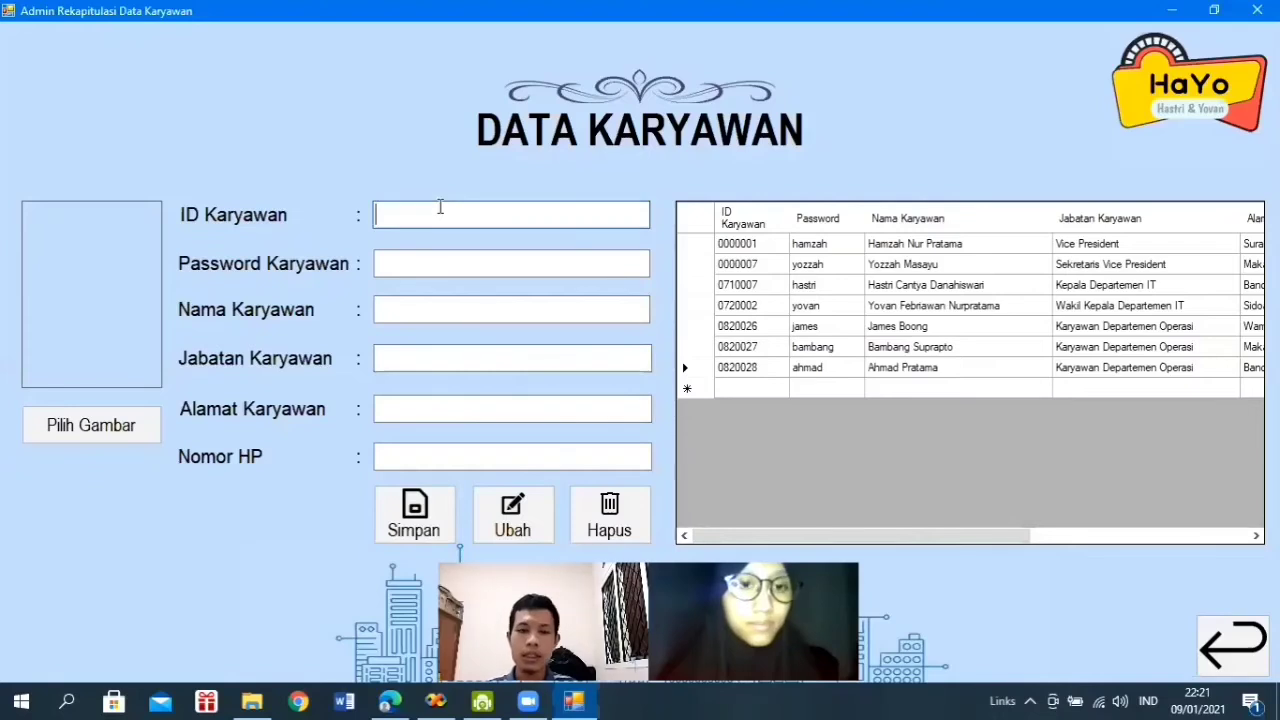
# - Delete the last employee's record by its ID, confirm the deletion, and scroll the grid right
pyautogui.write('082')
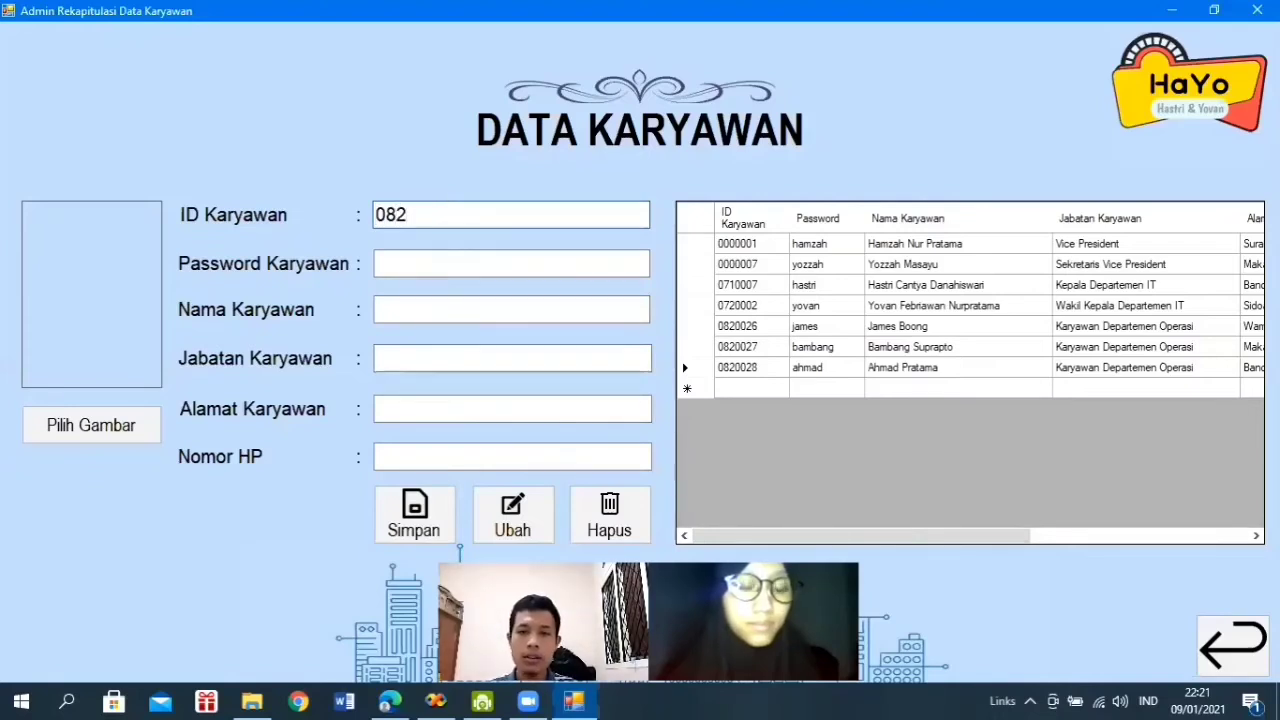
pyautogui.write('00')
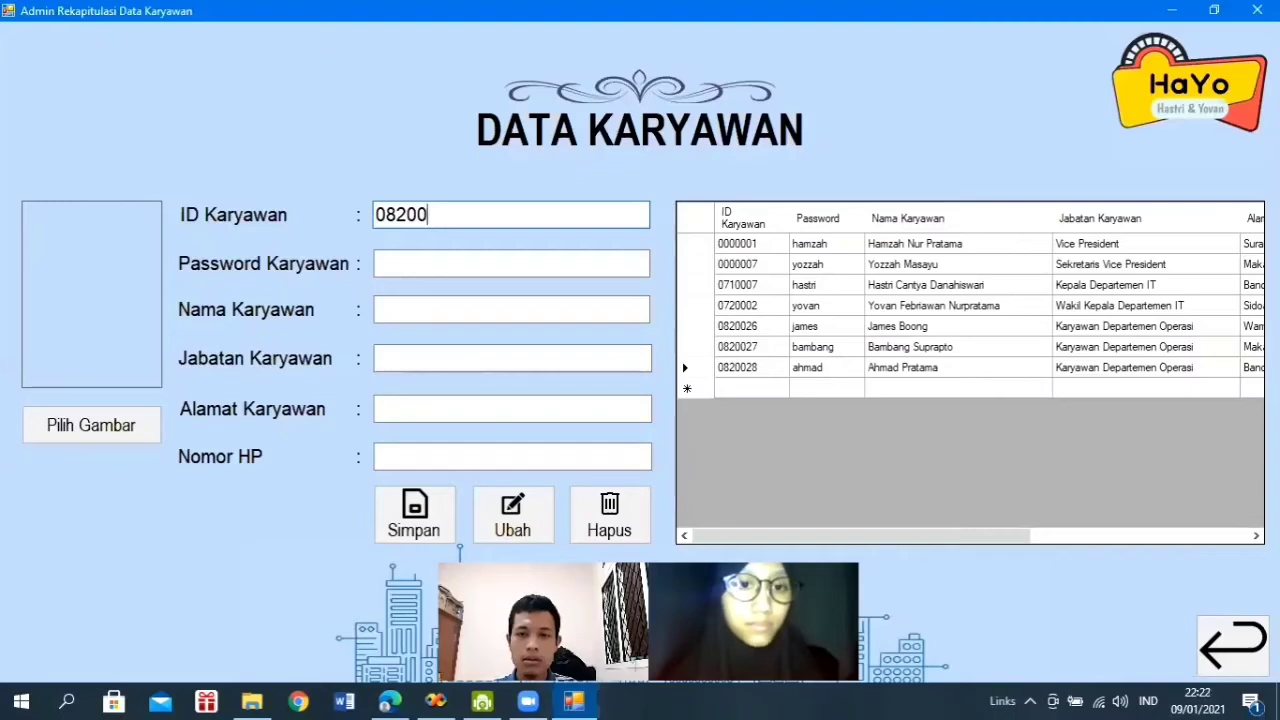
pyautogui.write('28')
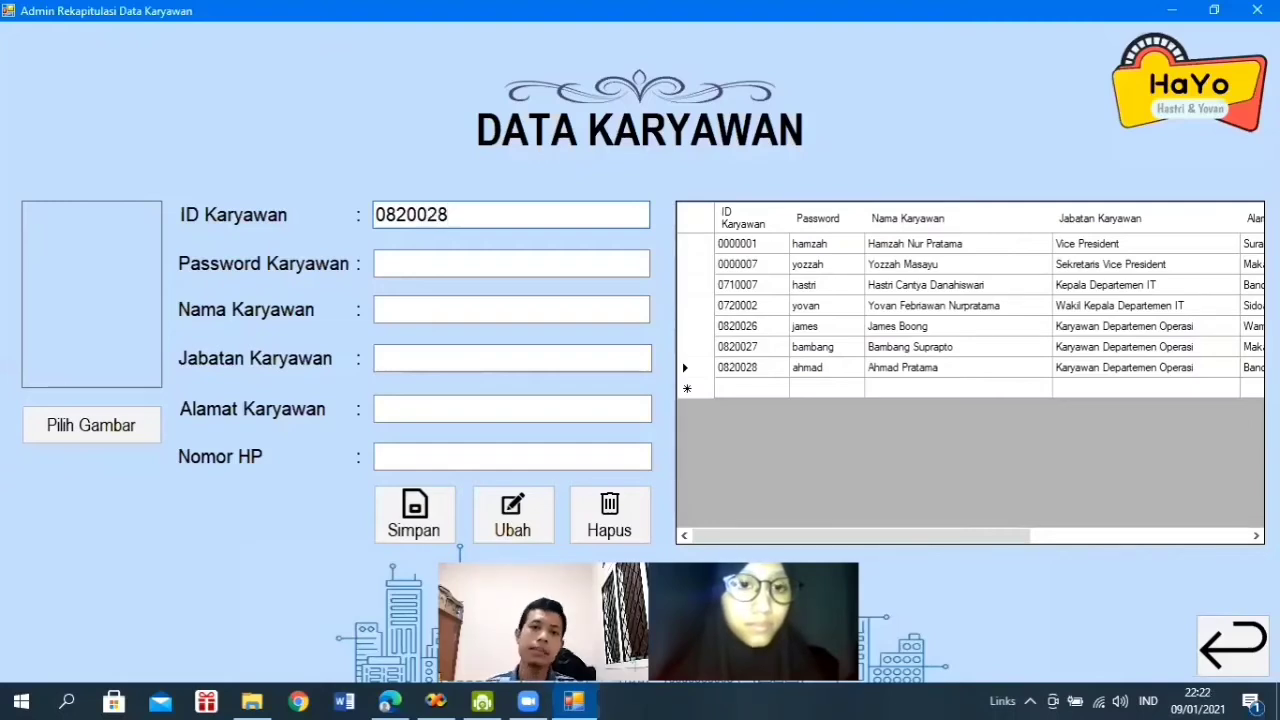
pyautogui.click(609, 530)
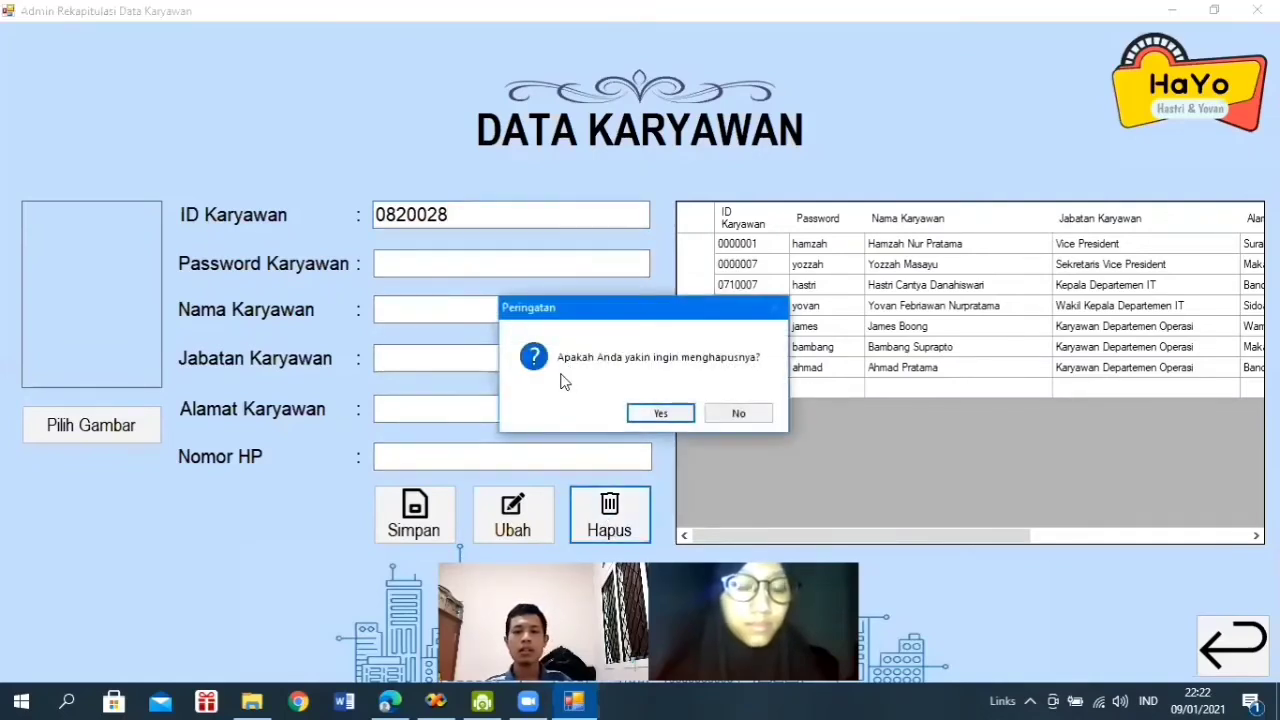
pyautogui.click(658, 414)
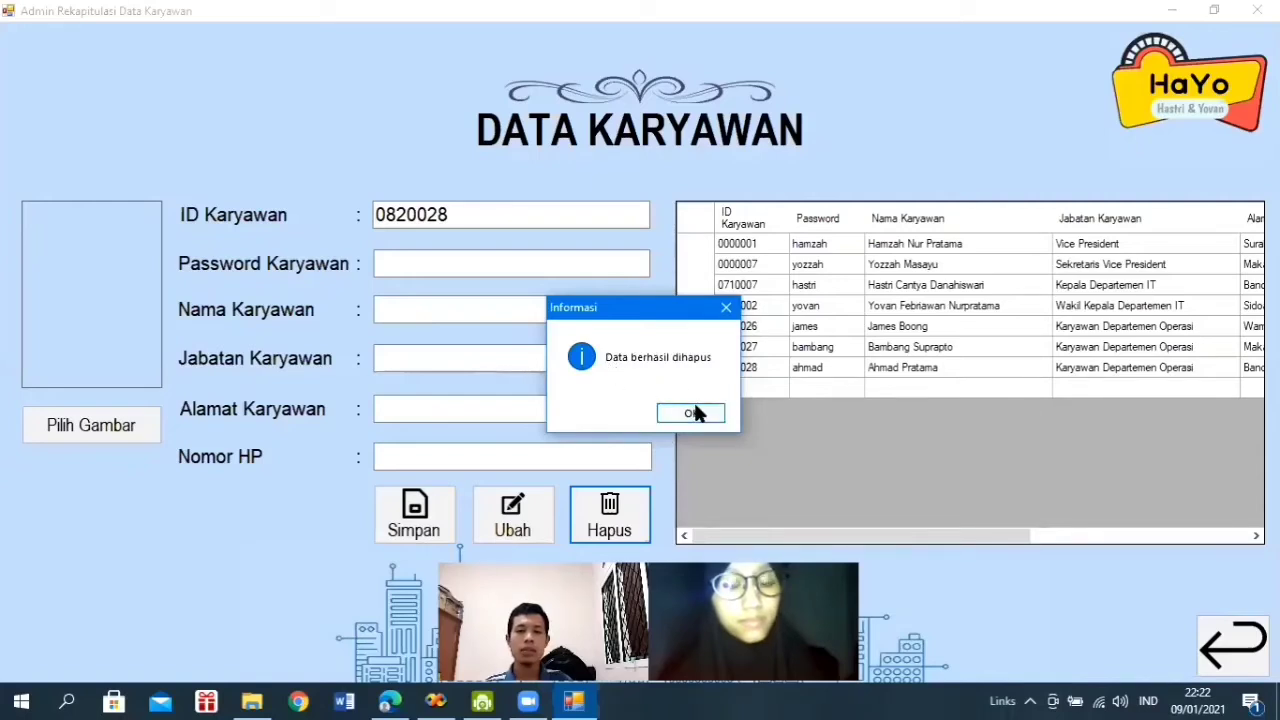
pyautogui.click(692, 411)
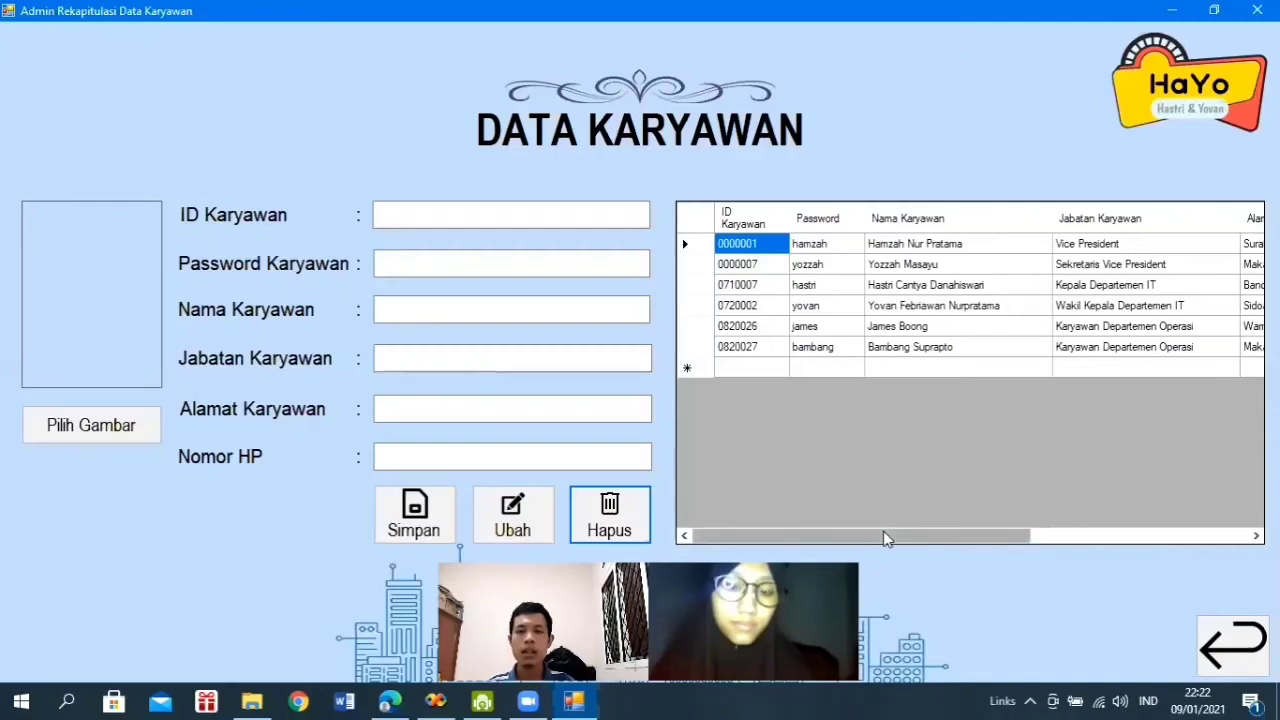
pyautogui.moveTo(884, 531)
pyautogui.mouseDown()
pyautogui.moveTo(1148, 523)
pyautogui.moveTo(868, 521)
pyautogui.mouseUp()
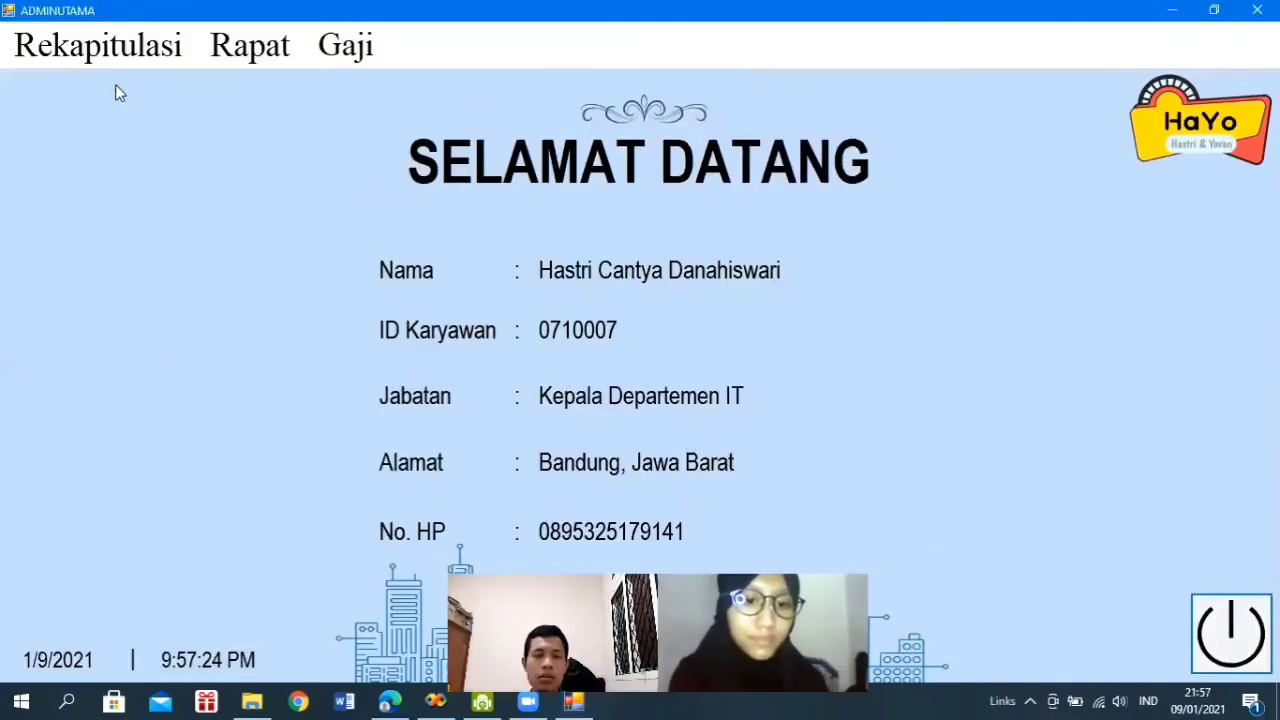
# - Open the all-employee attendance recap via Rekapitulasi > PRESENSI
pyautogui.click(100, 56)
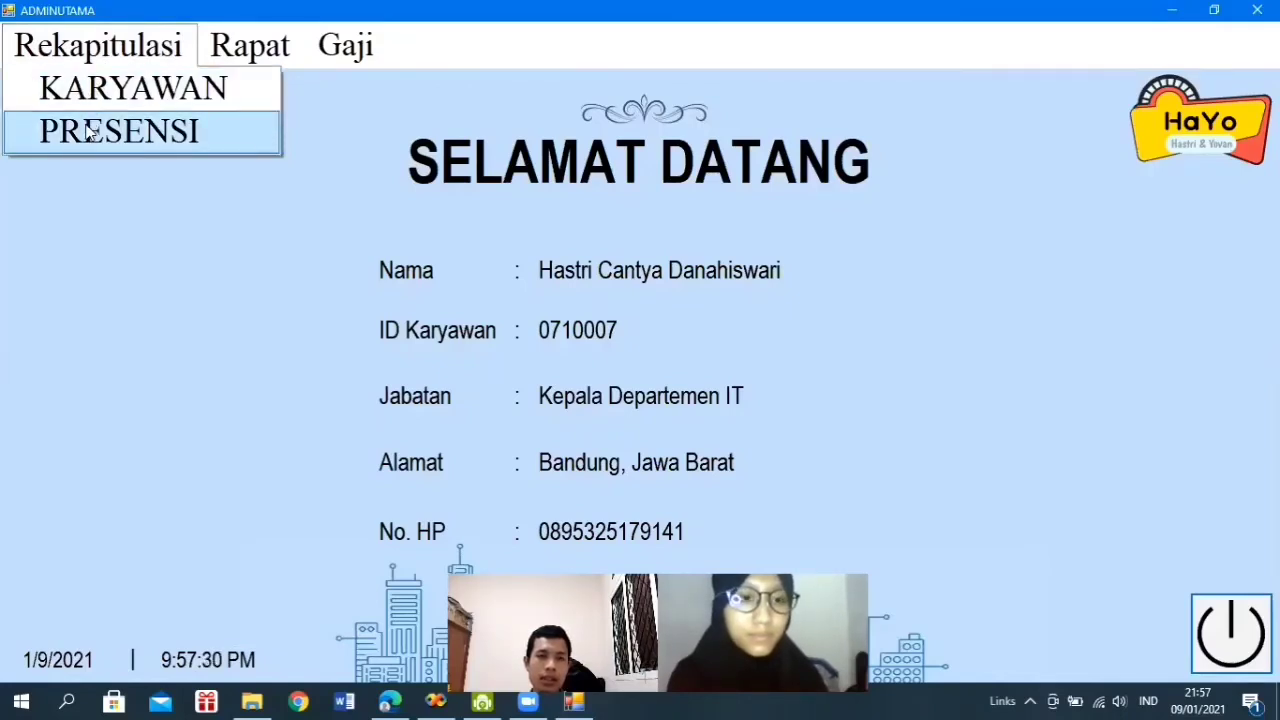
pyautogui.click(88, 132)
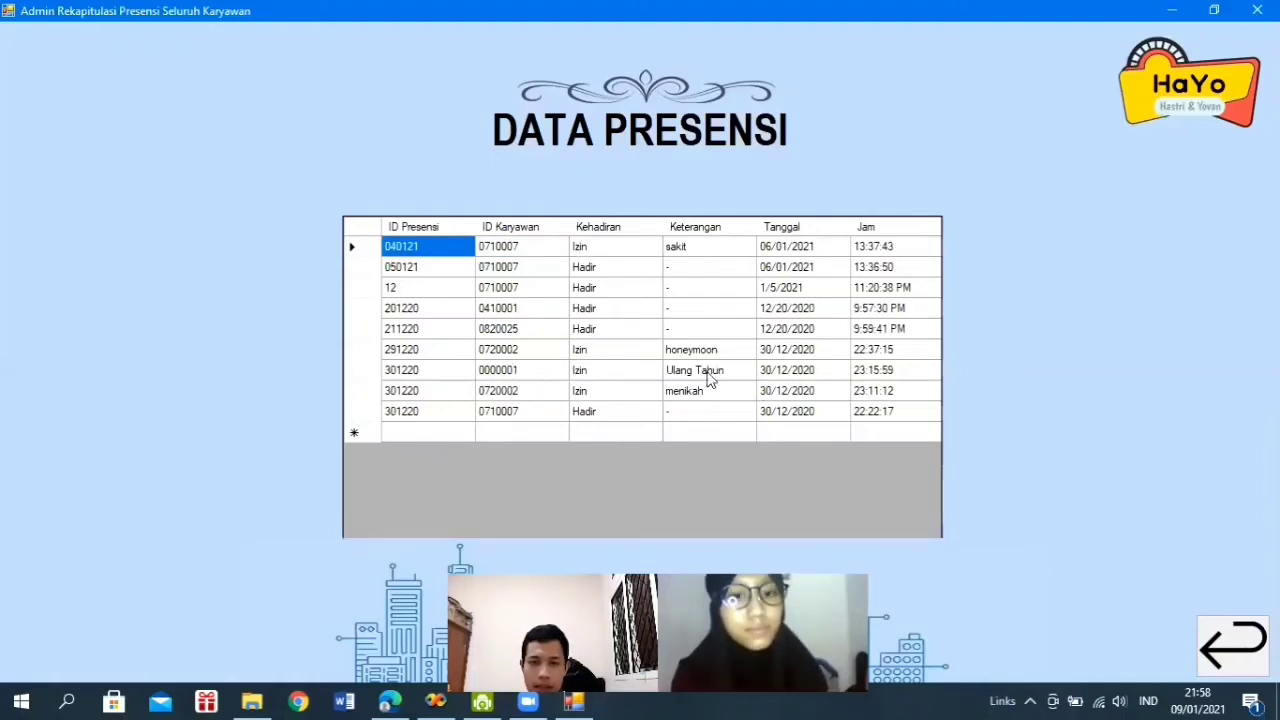
# - Point out an attendance entry and its employee ID, then close the recap
pyautogui.click(408, 370)
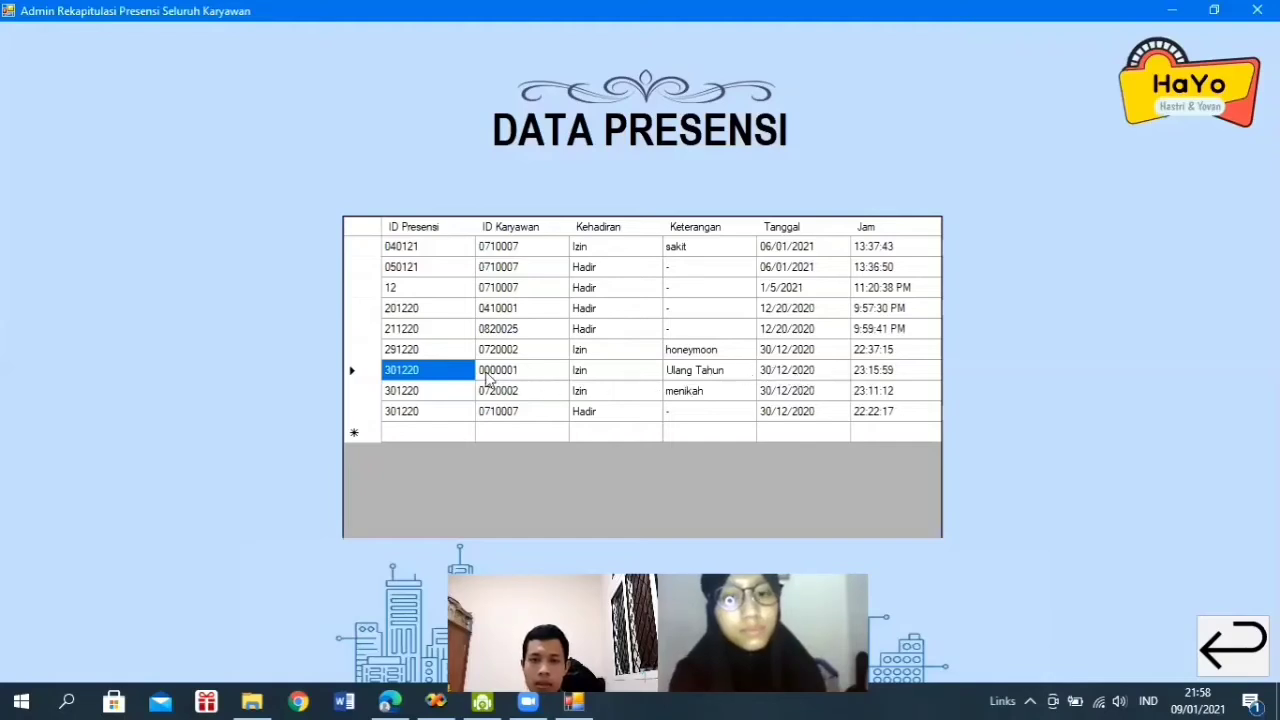
pyautogui.click(519, 371)
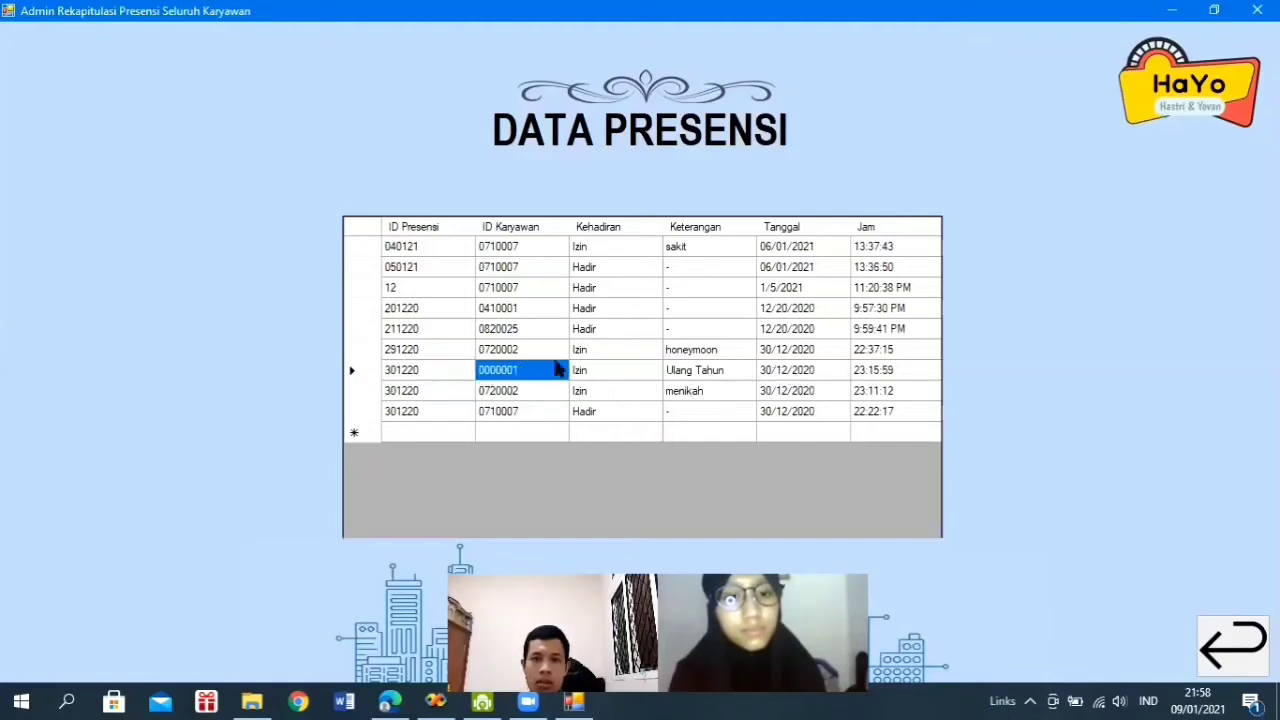
pyautogui.click(1222, 641)
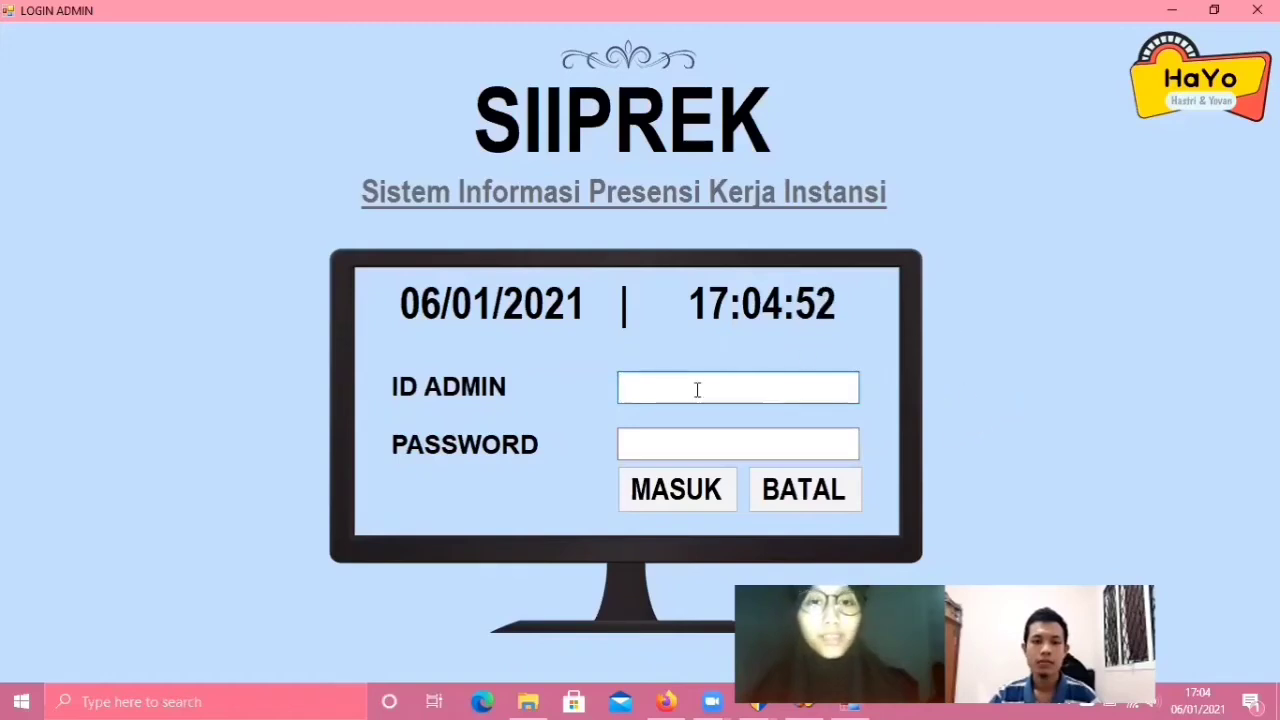
# - Log in with a second admin account's ID and password
pyautogui.write('0')
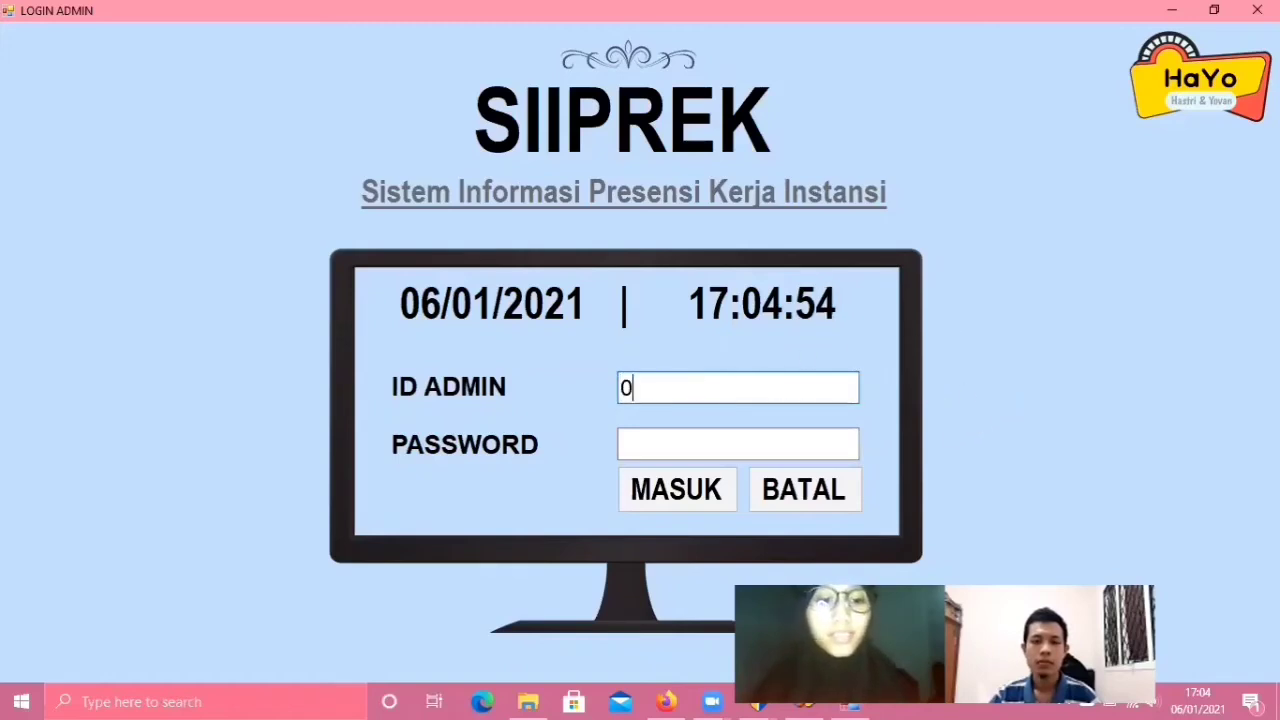
pyautogui.write('72')
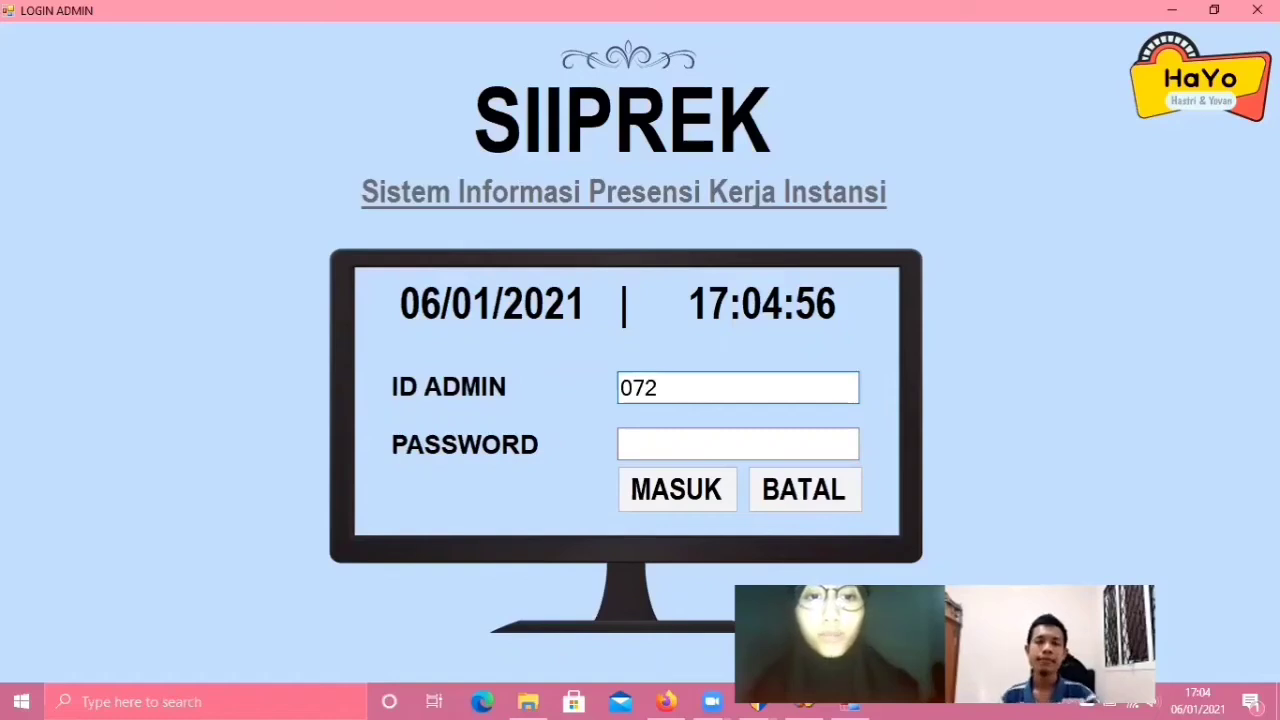
pyautogui.write('0002')
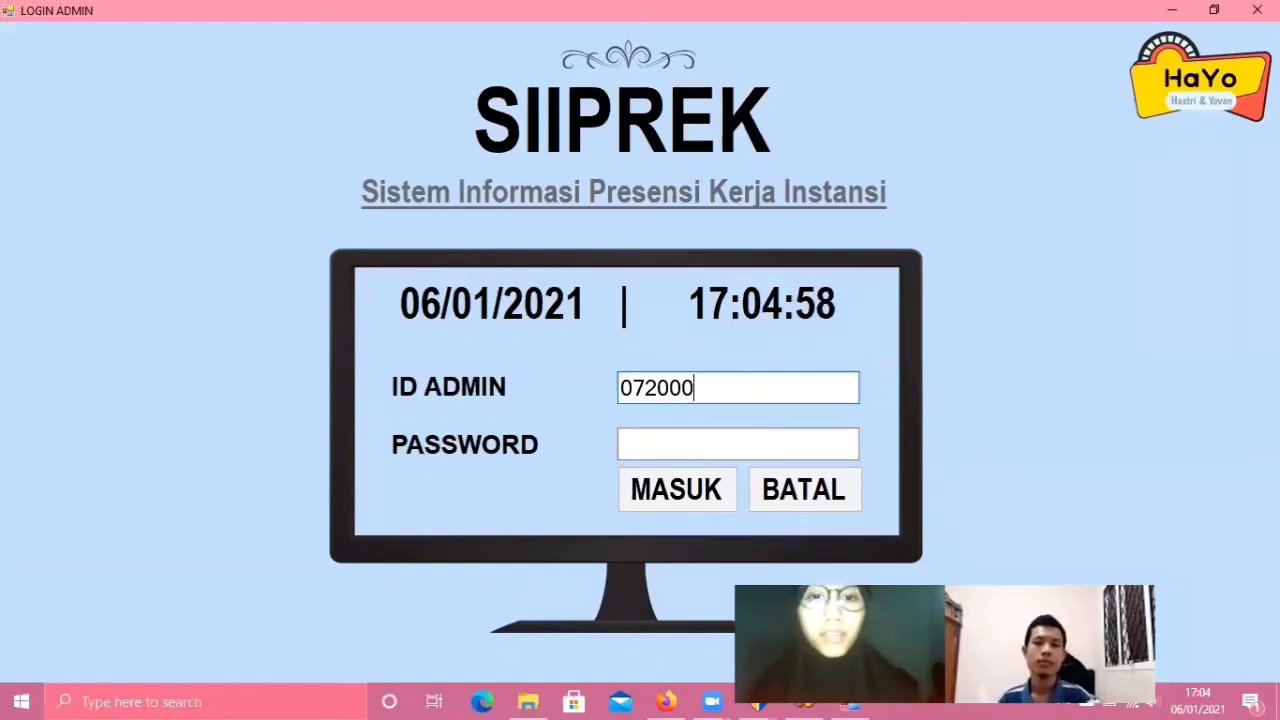
pyautogui.click(697, 448)
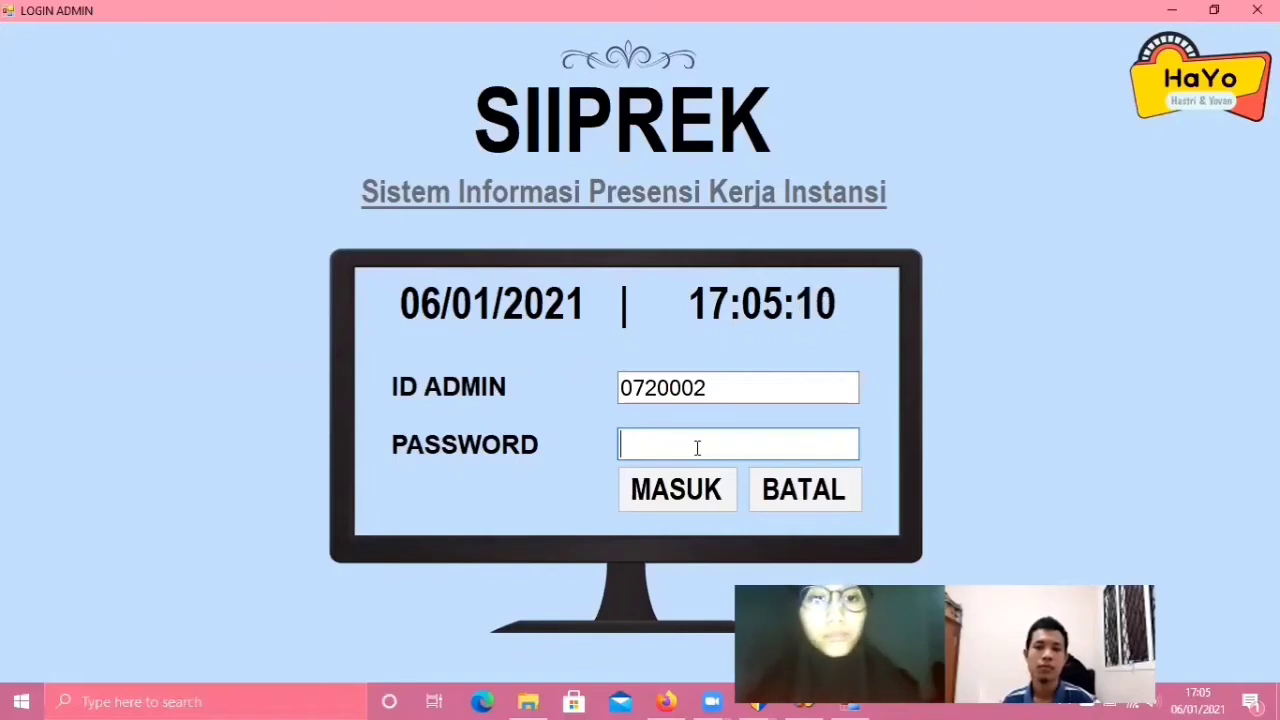
pyautogui.write('*****')
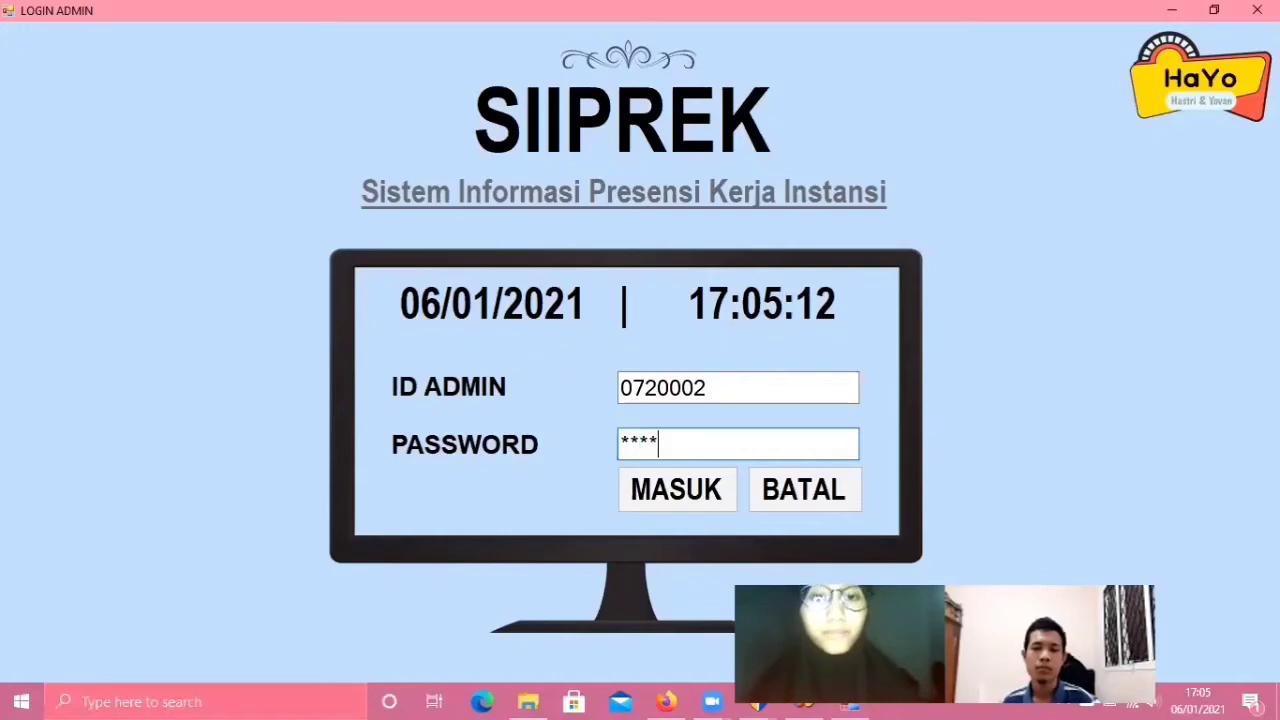
pyautogui.click(659, 496)
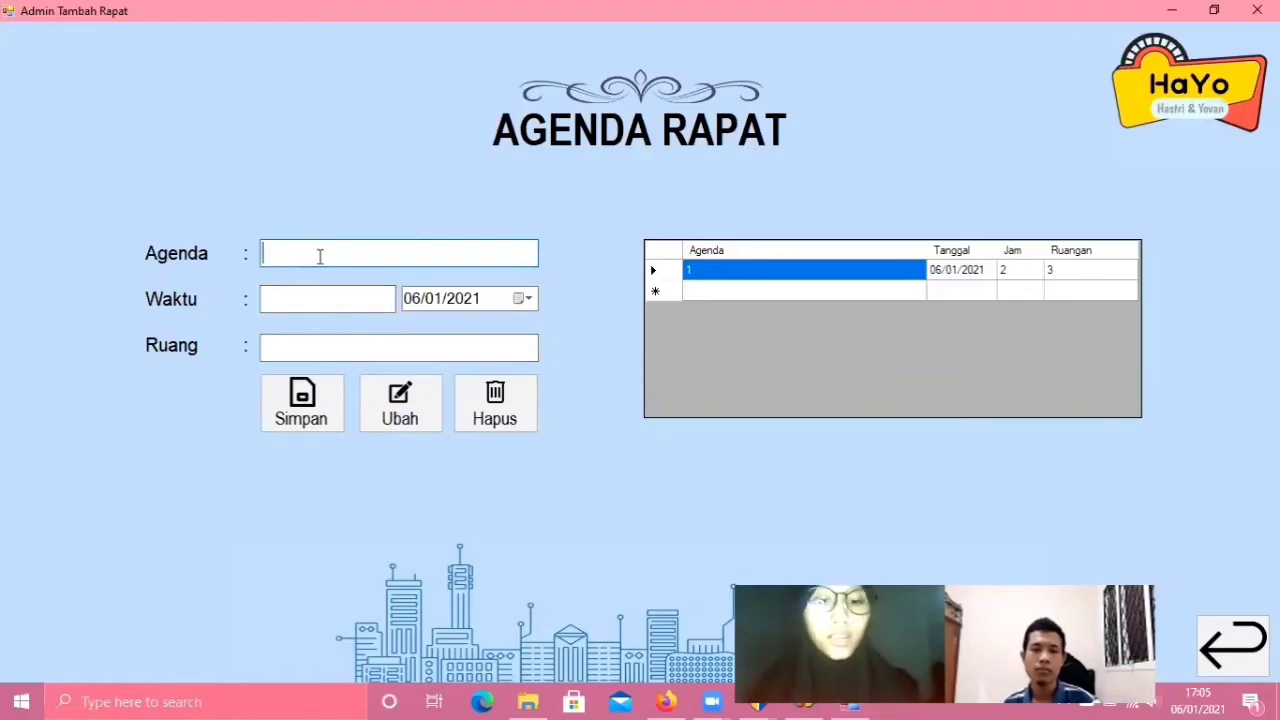
# - Save agenda 'Meeting PT.Indofood' at 13:00 in room 147
pyautogui.write('Me')
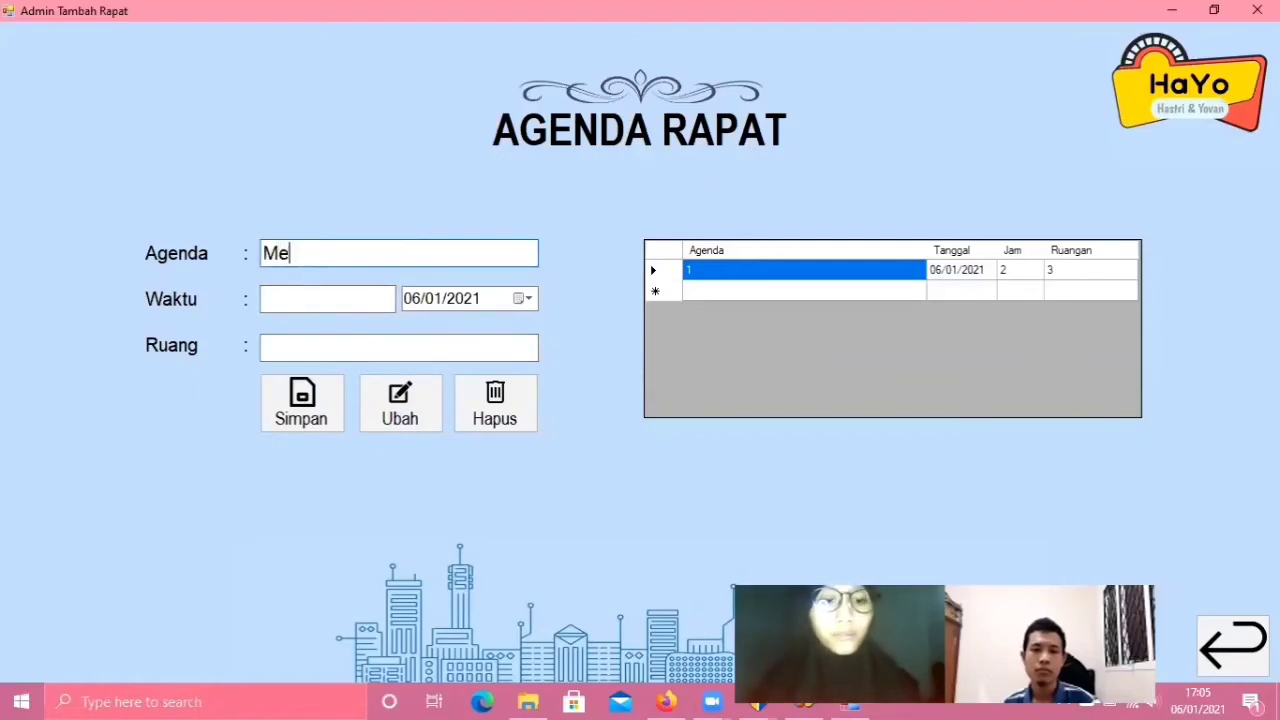
pyautogui.write('eting')
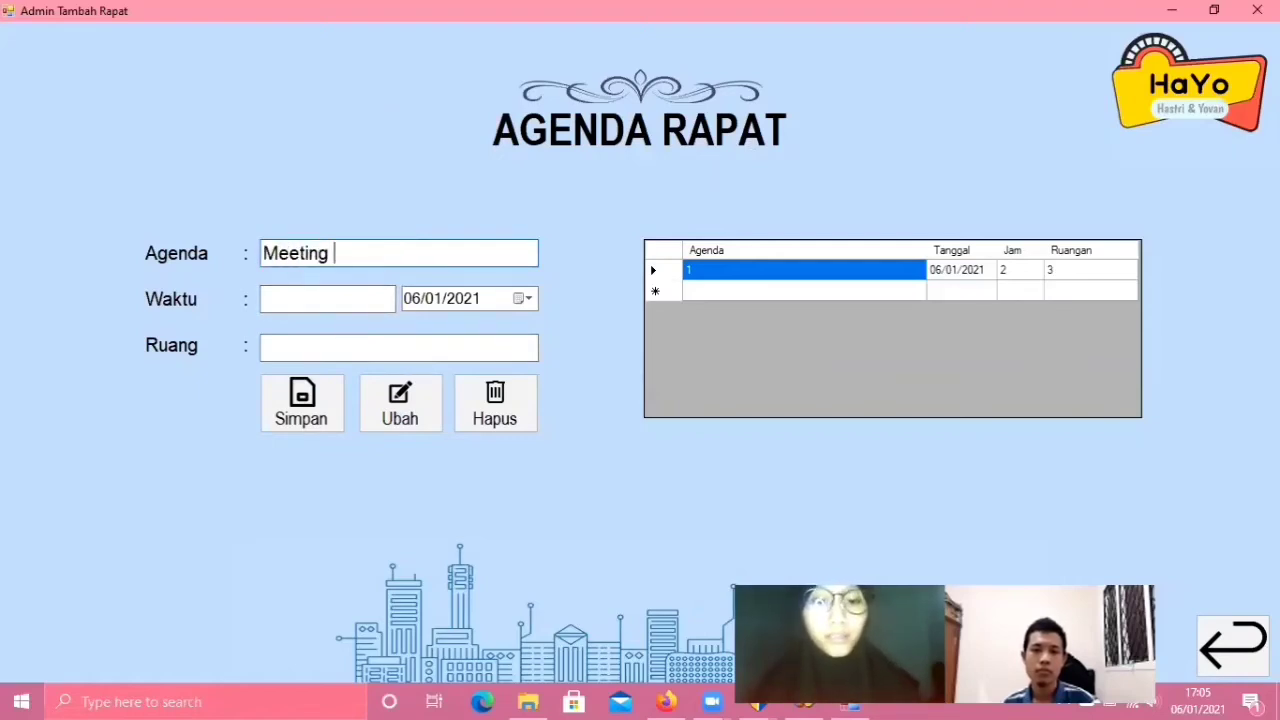
pyautogui.write(' PT')
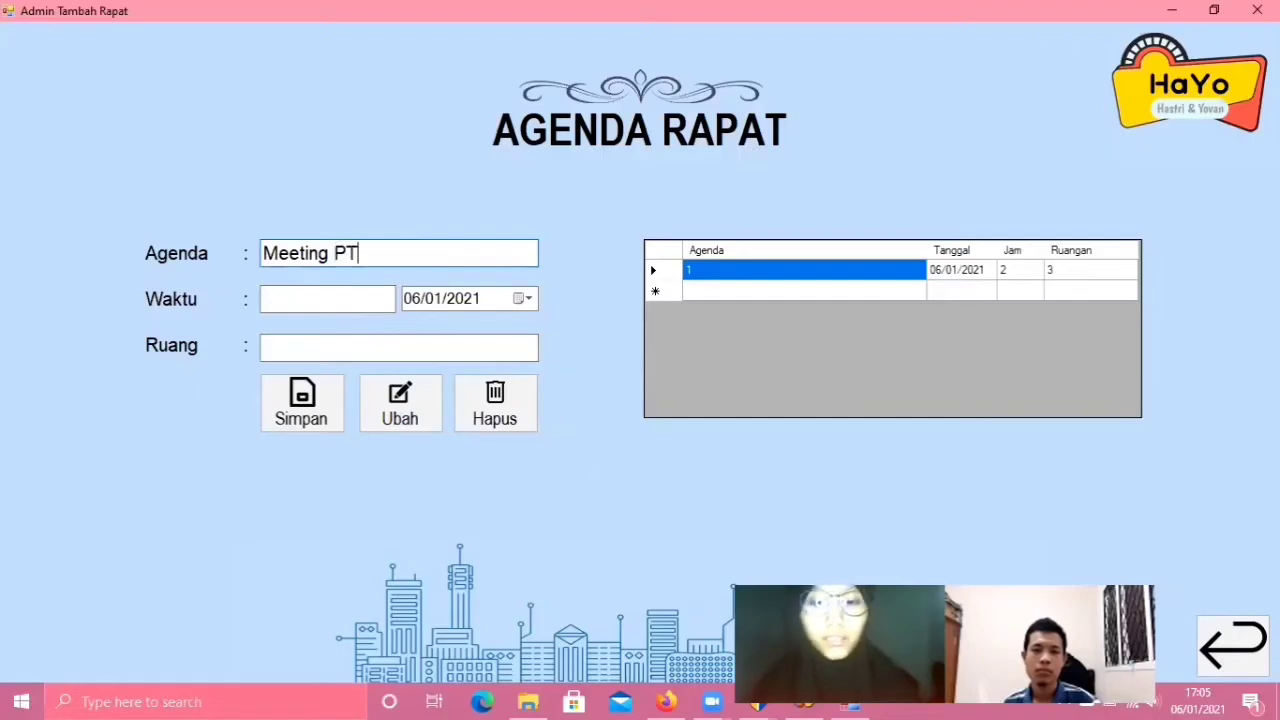
pyautogui.write('.Indofood')
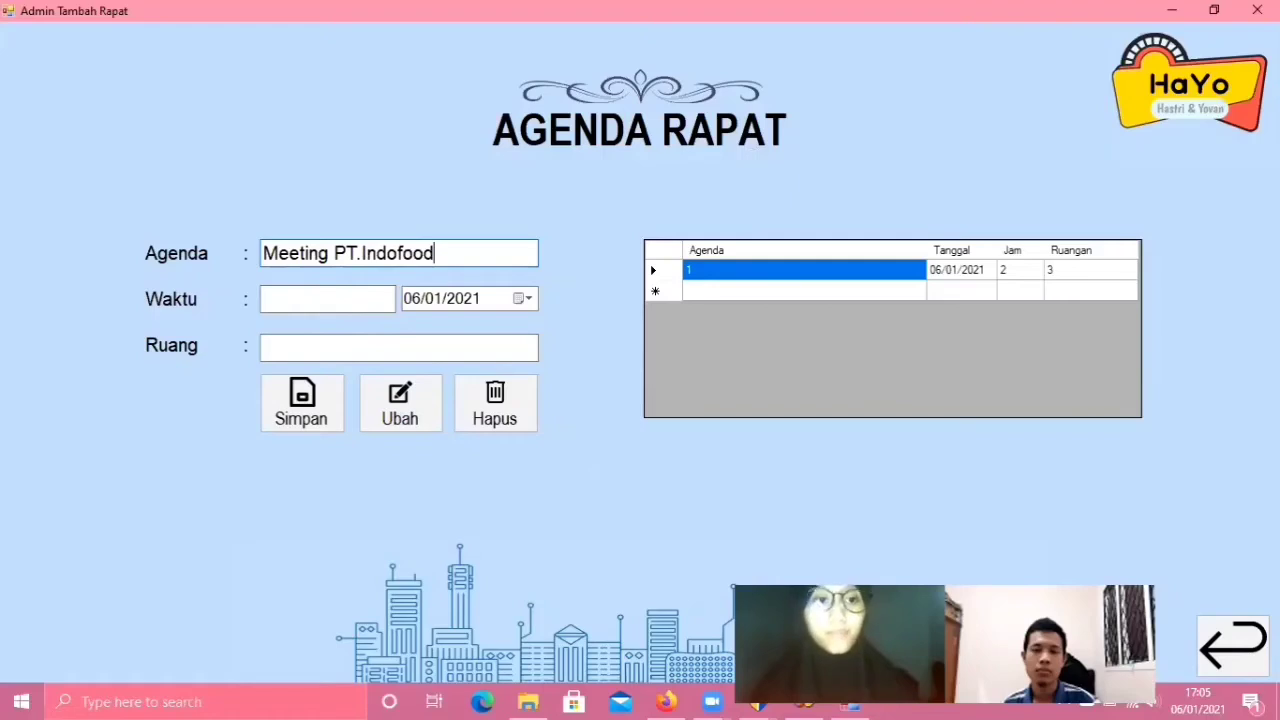
pyautogui.click(307, 297)
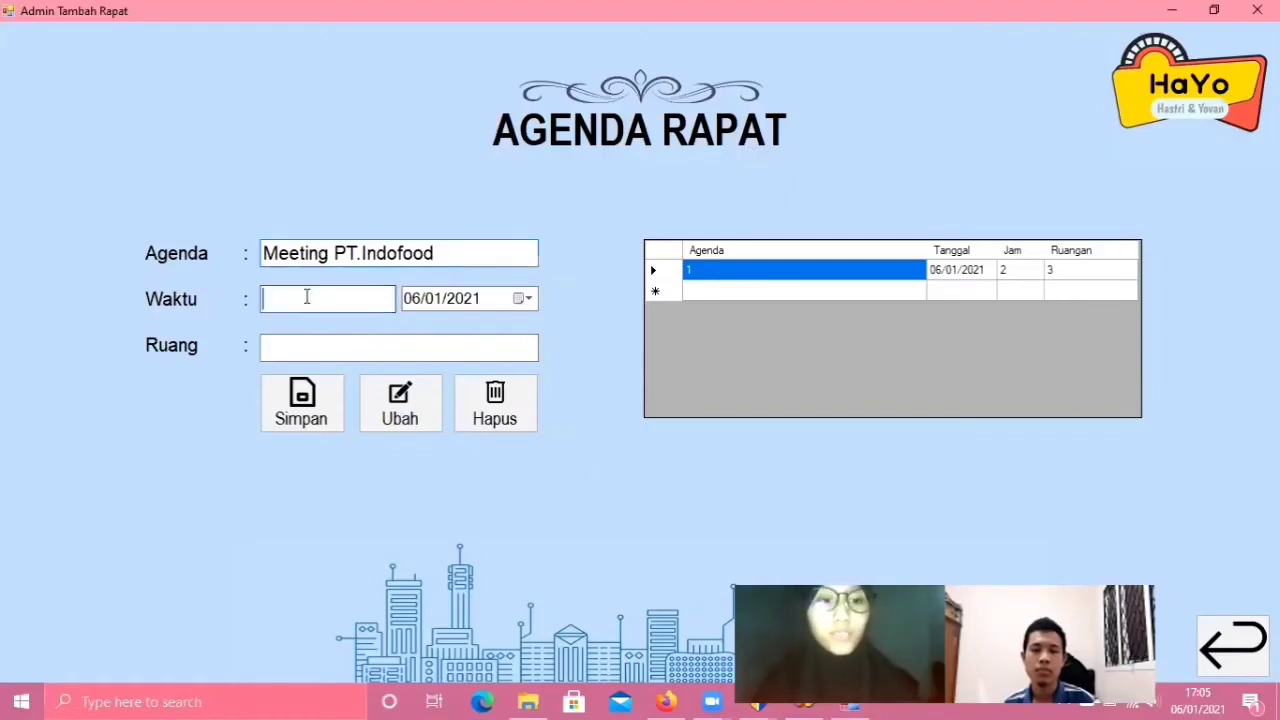
pyautogui.write('13')
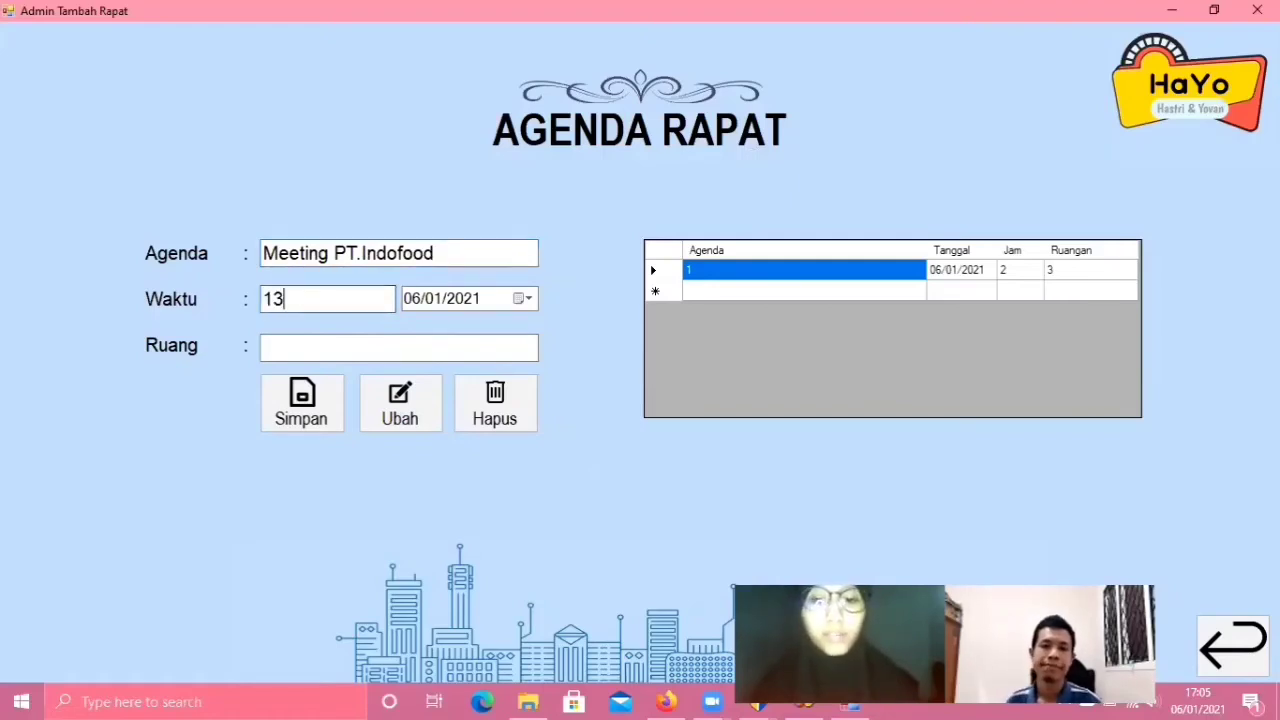
pyautogui.write(':00')
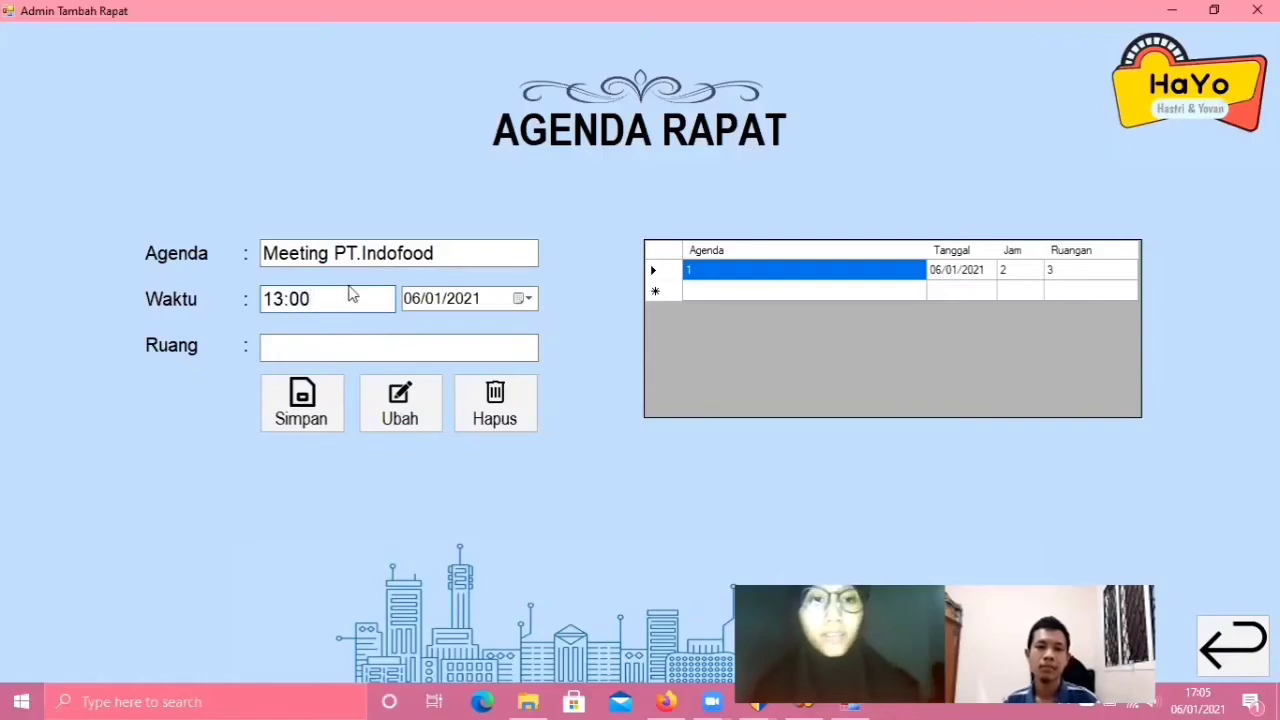
pyautogui.click(339, 348)
pyautogui.click(337, 347)
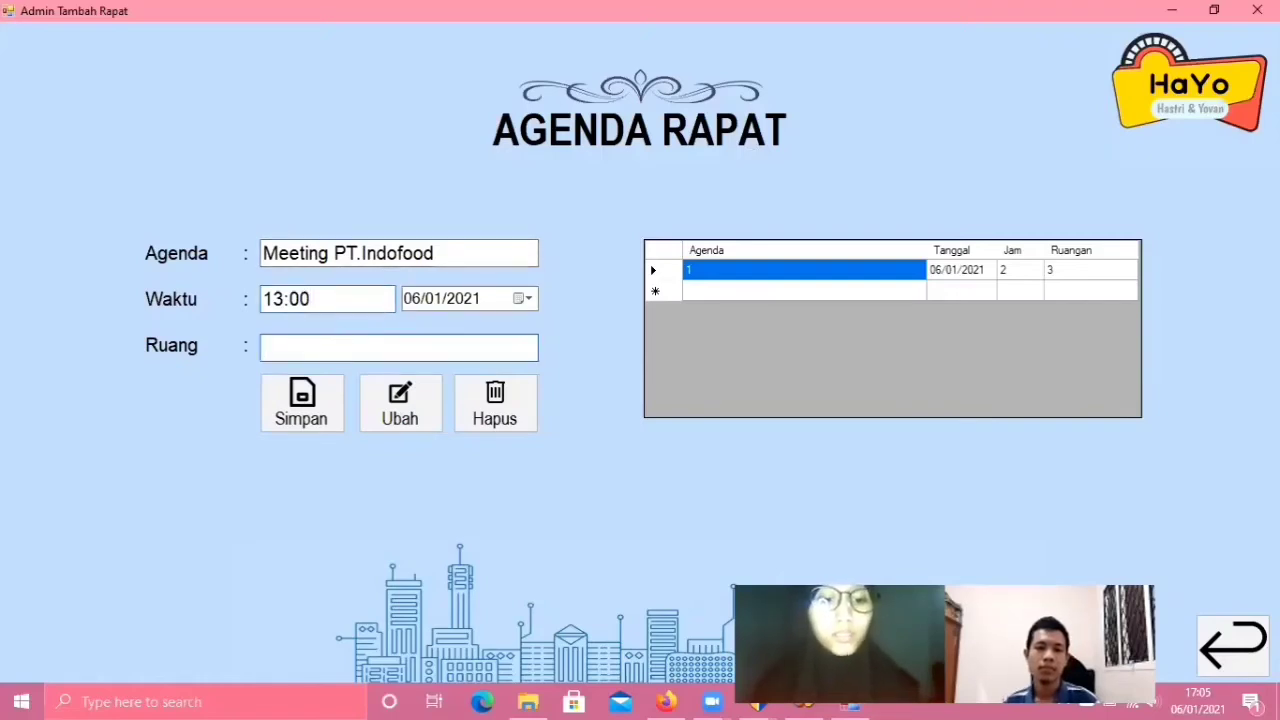
pyautogui.write('147')
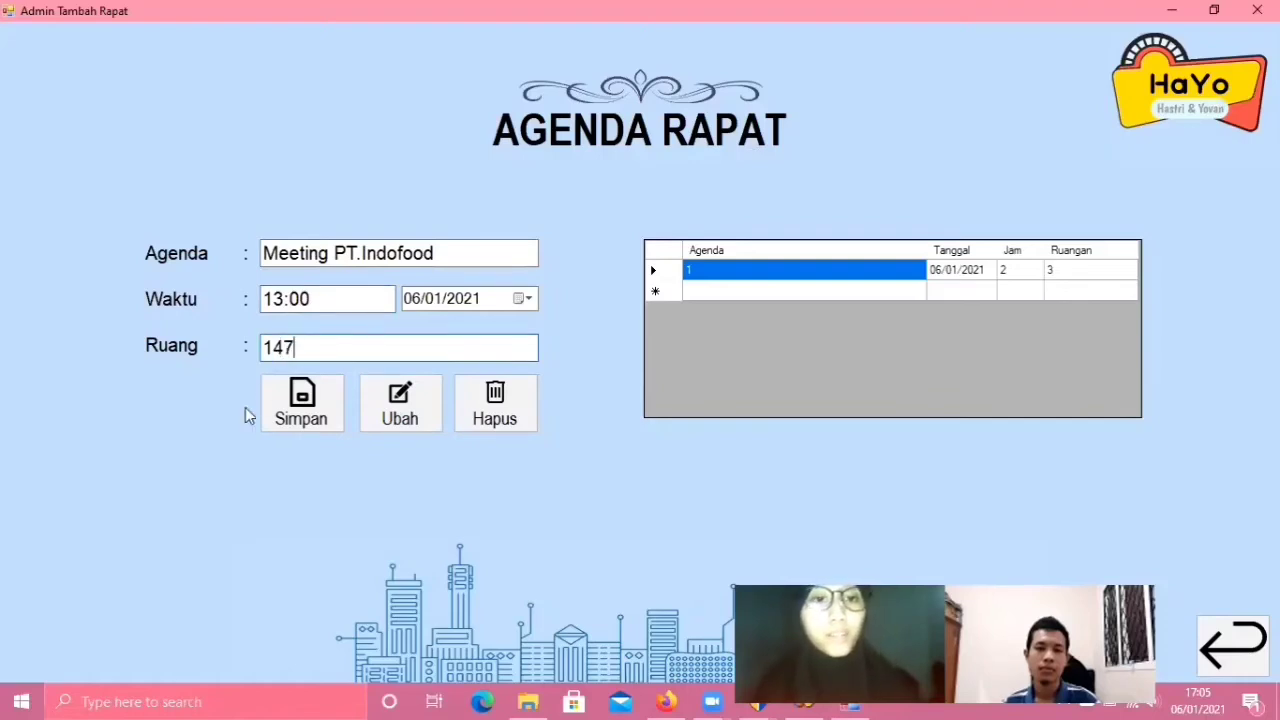
pyautogui.click(313, 424)
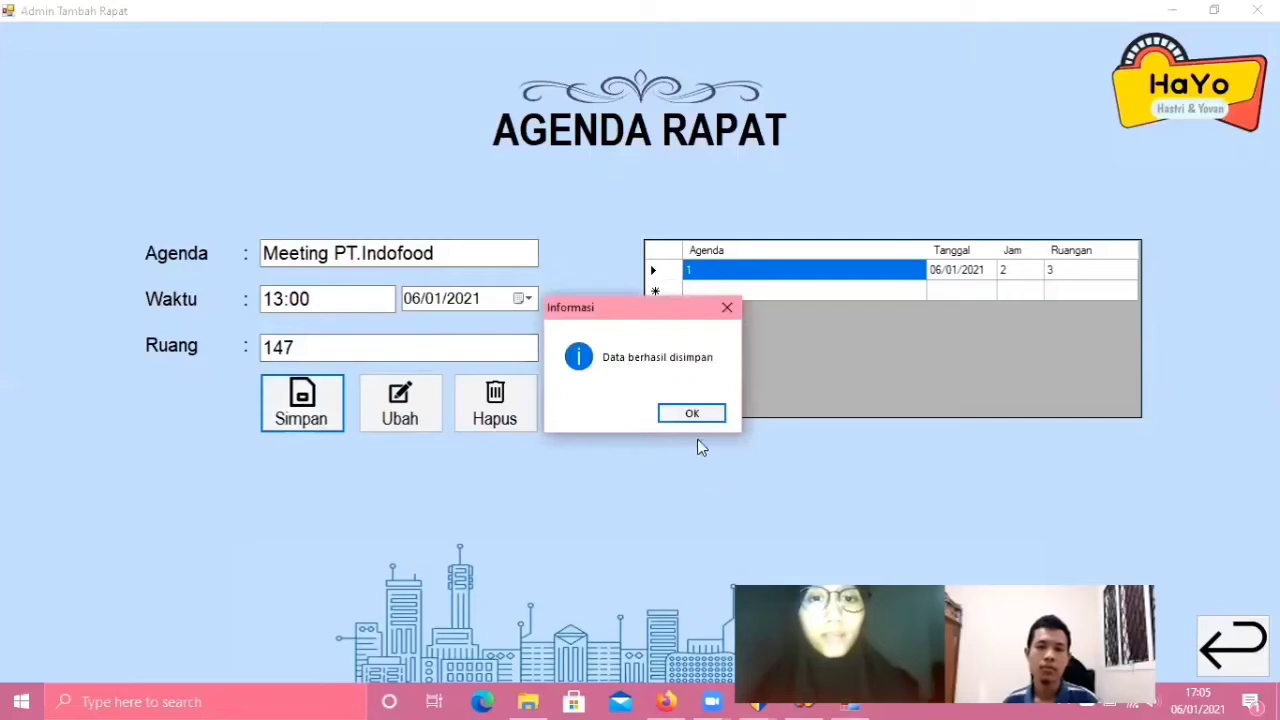
pyautogui.click(701, 414)
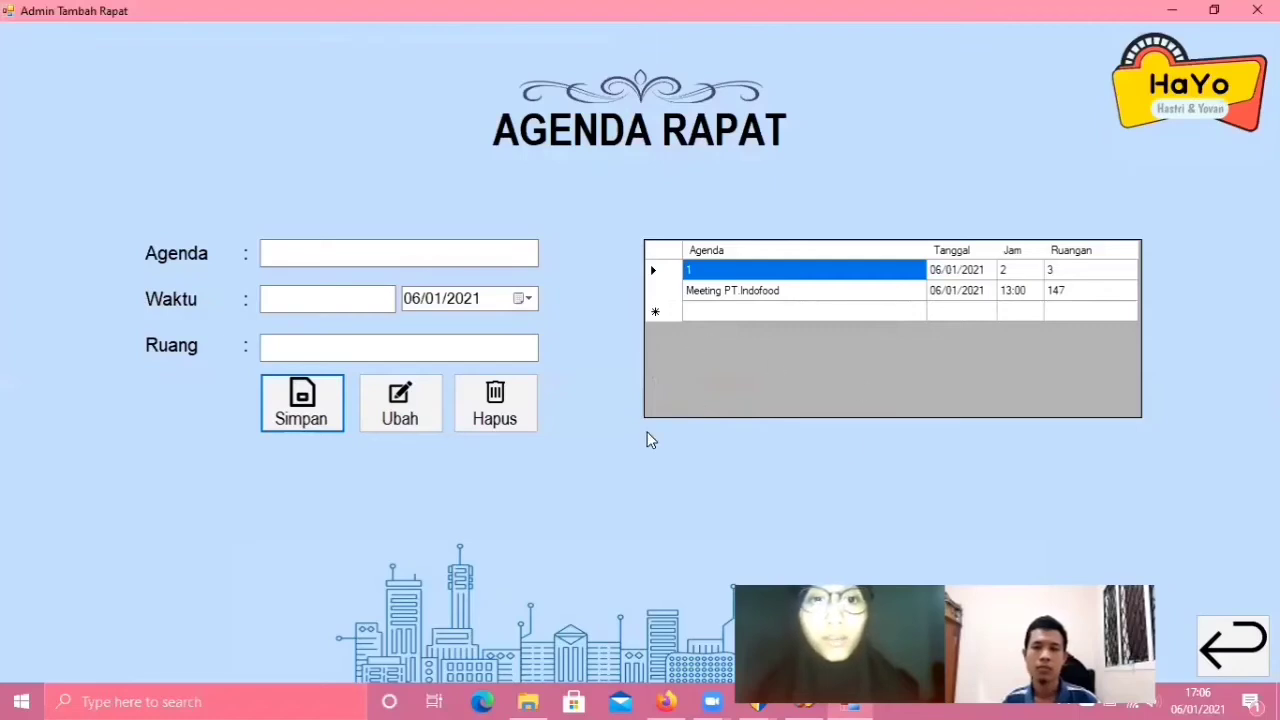
# - Update agenda 1 to time 09:00 and room 157 with Ubah
pyautogui.click(359, 259)
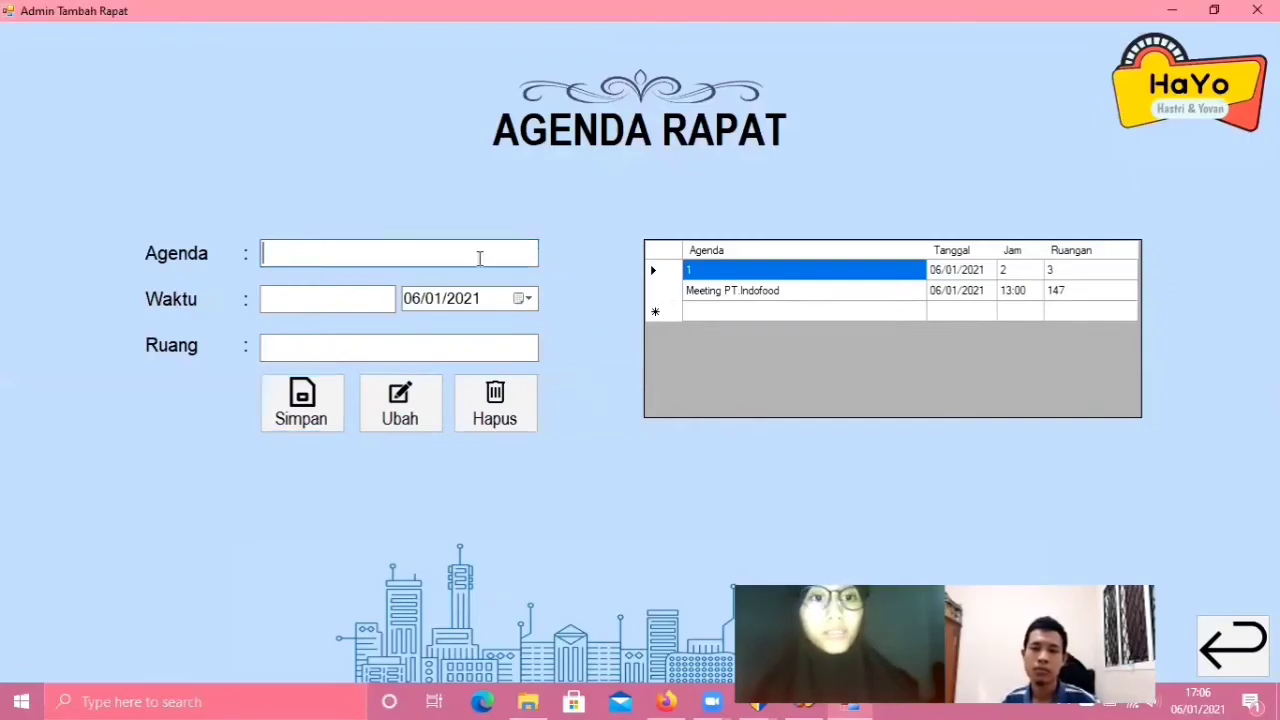
pyautogui.write('1')
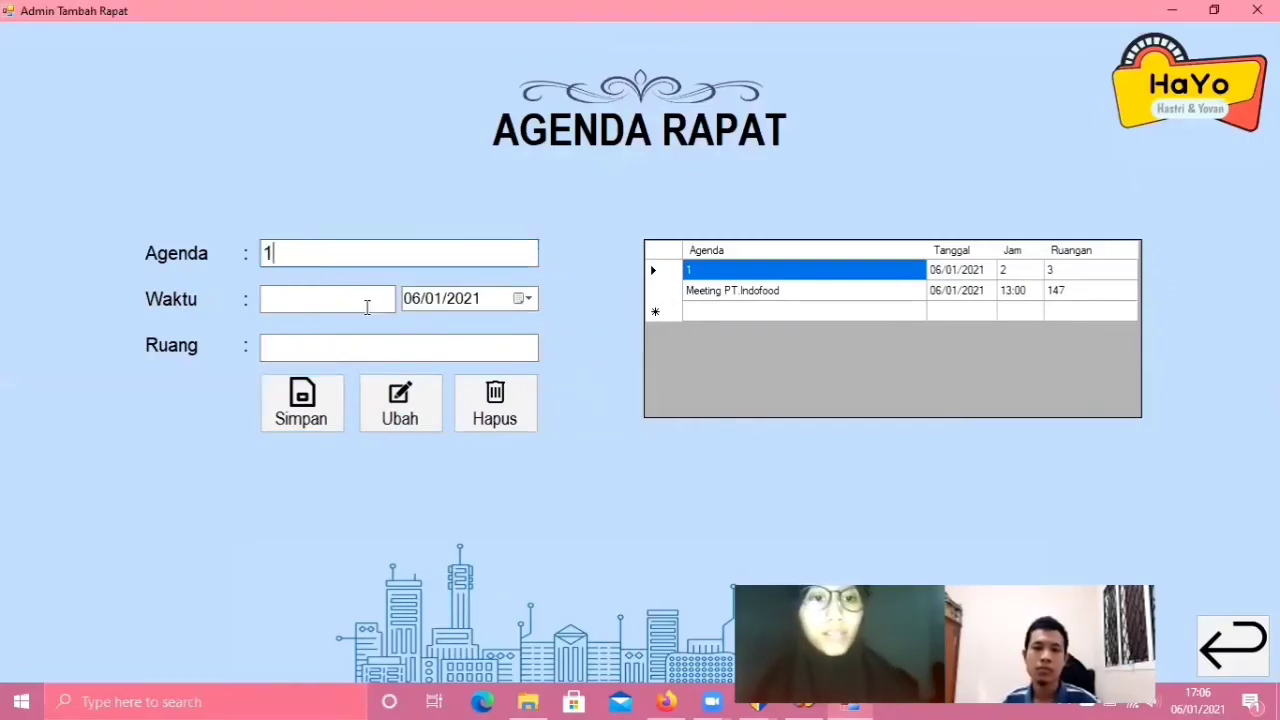
pyautogui.click(359, 302)
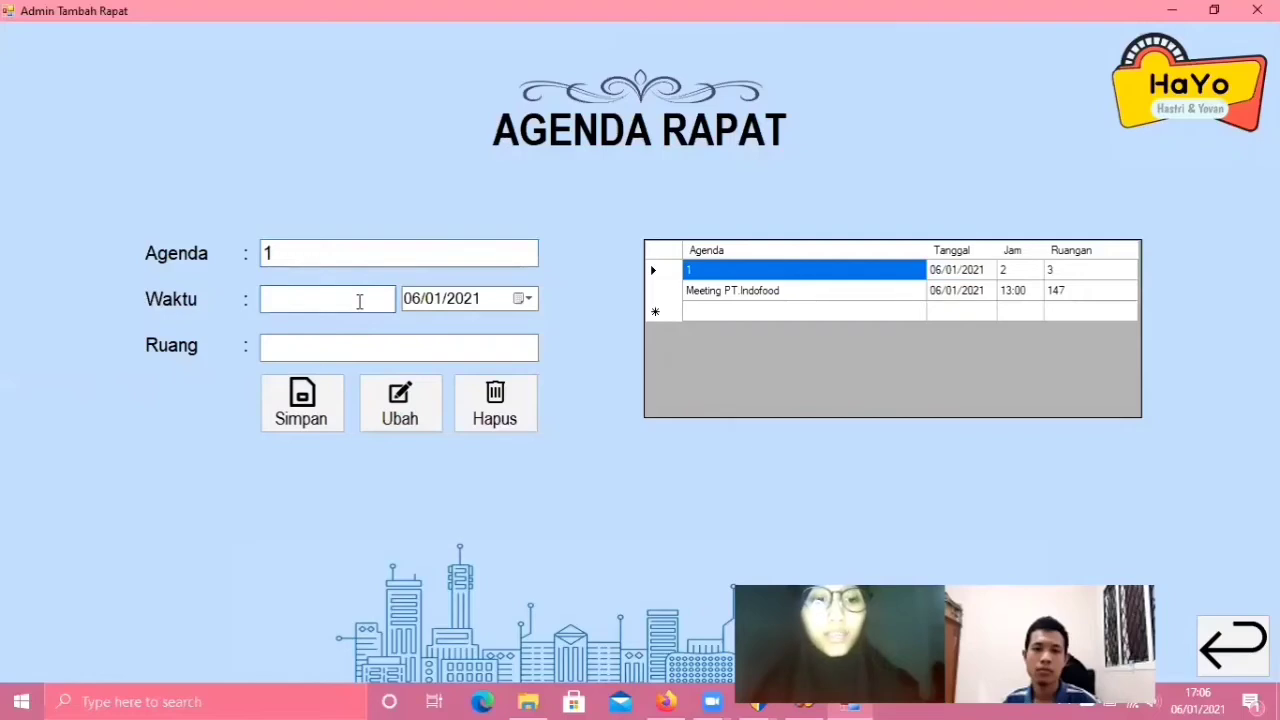
pyautogui.write('09')
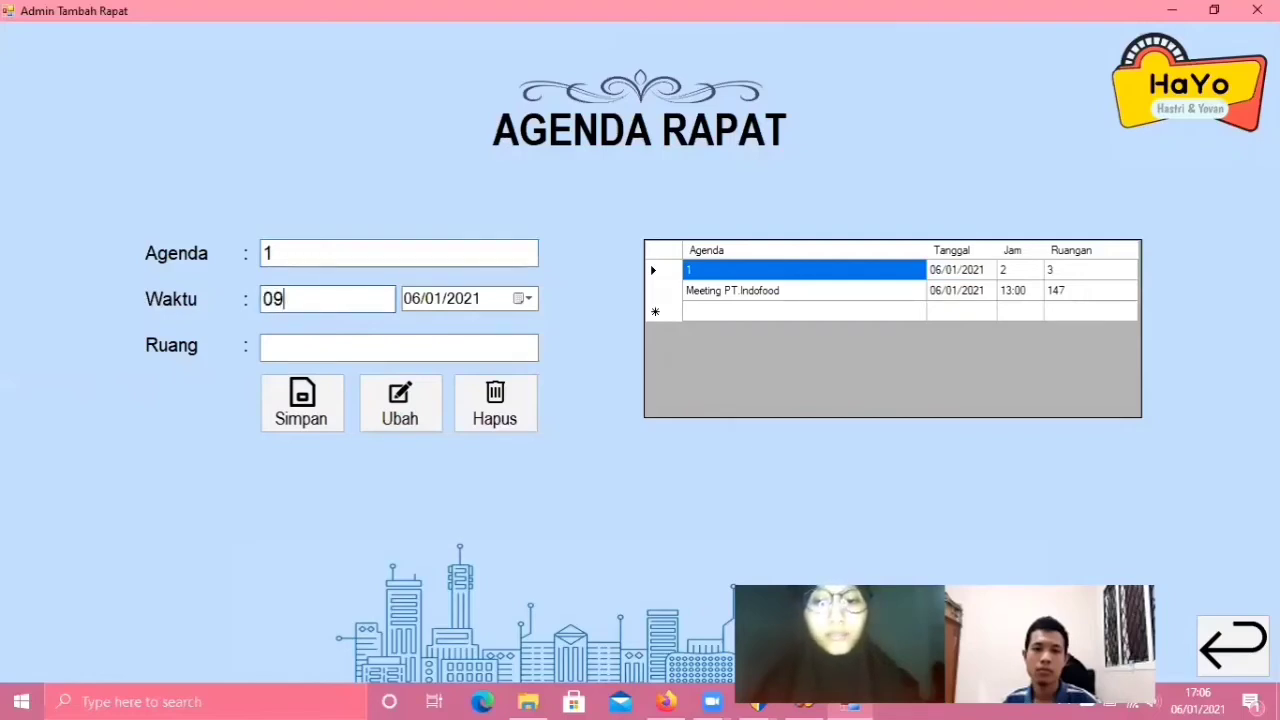
pyautogui.write(':00')
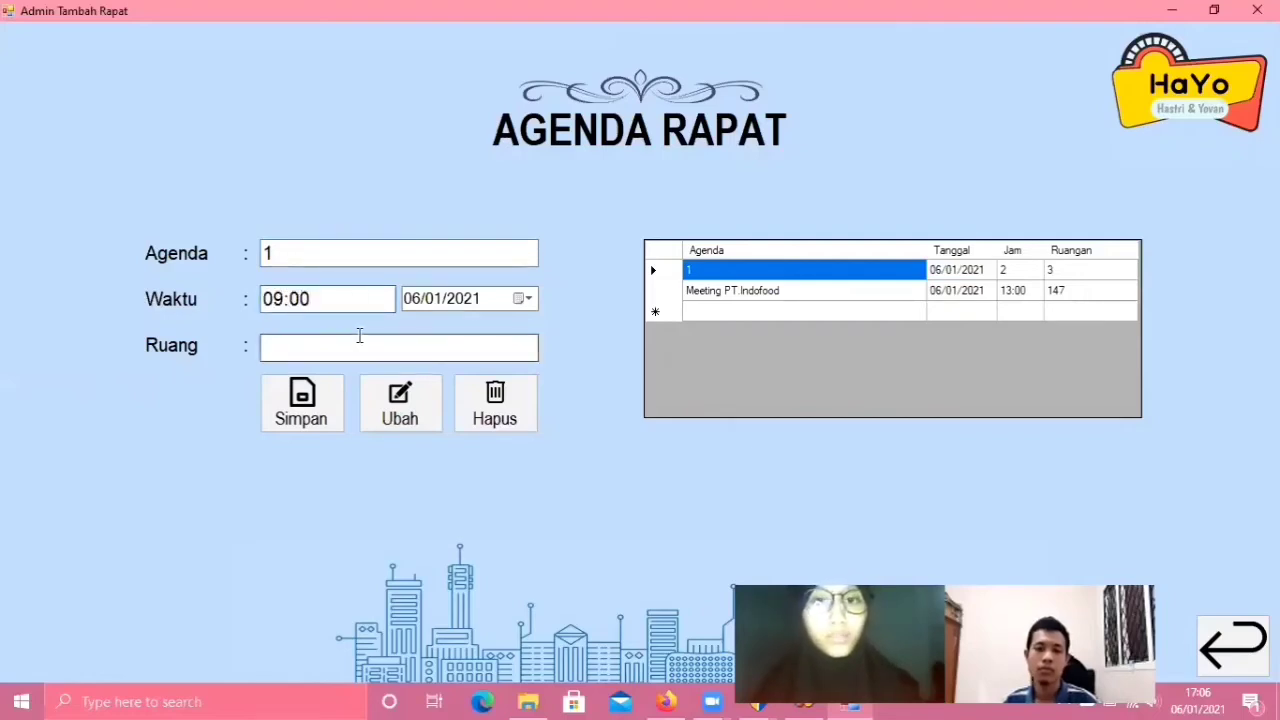
pyautogui.click(357, 345)
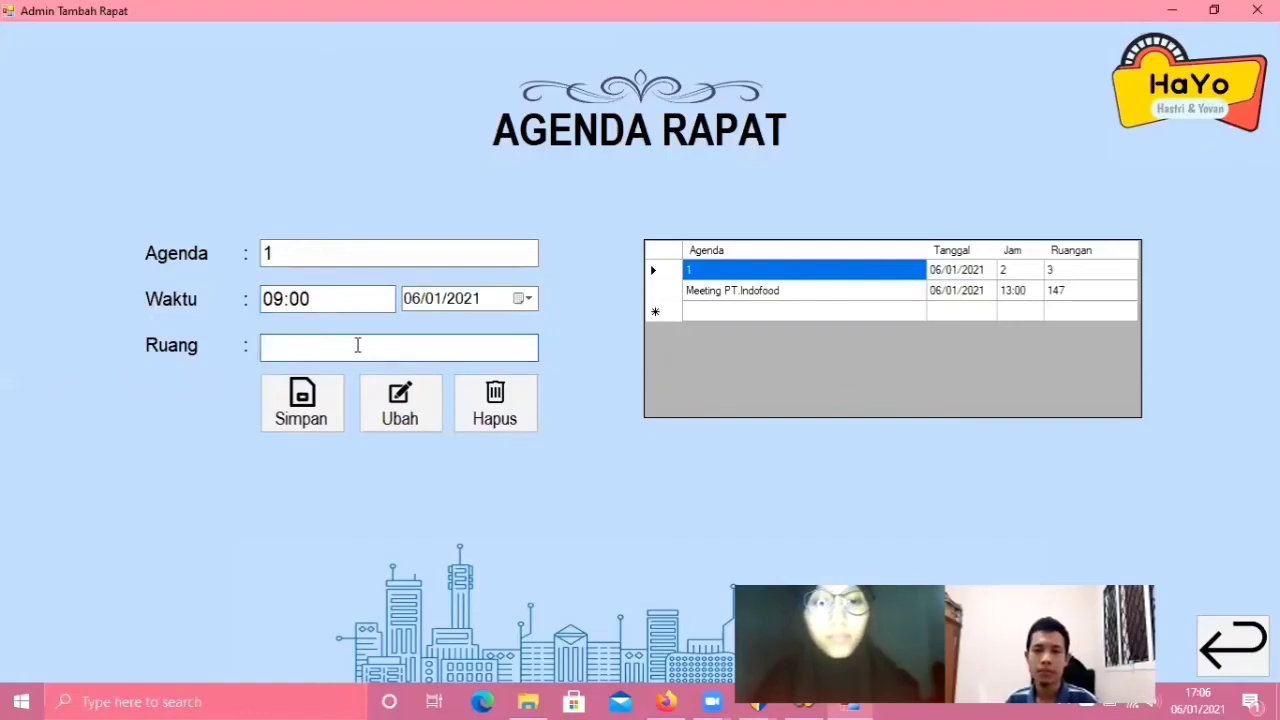
pyautogui.write('157')
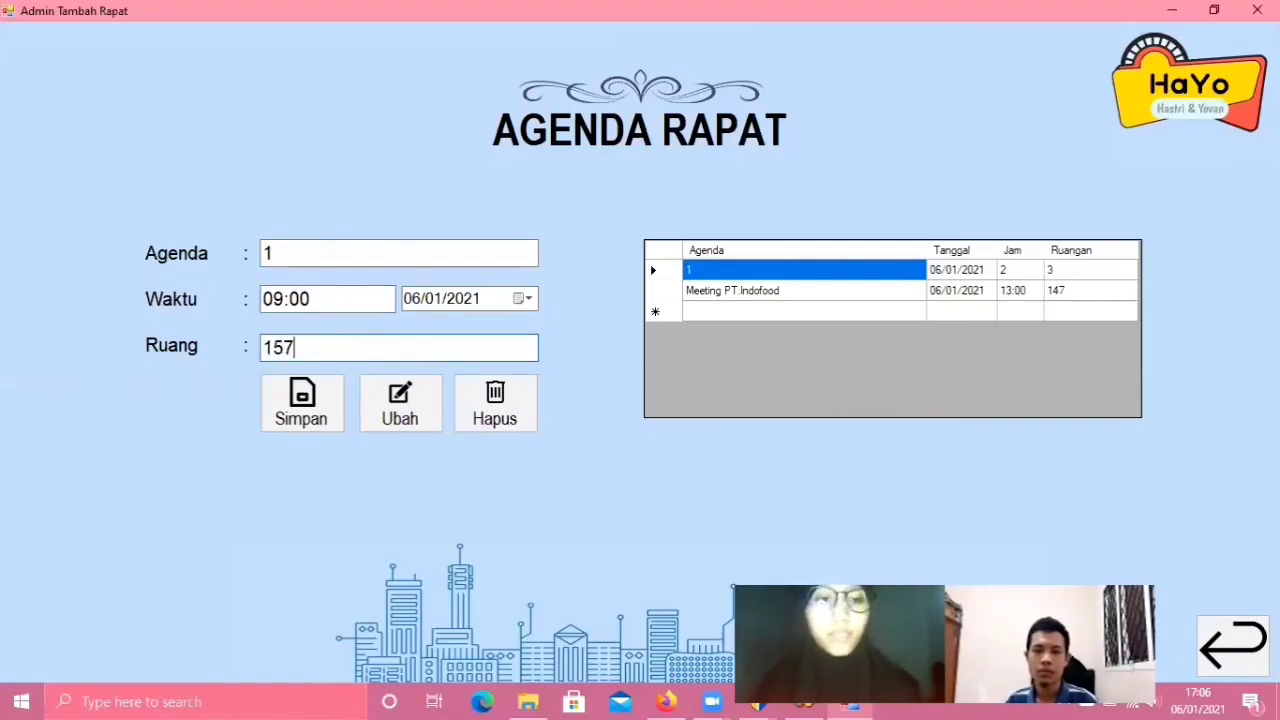
pyautogui.click(407, 412)
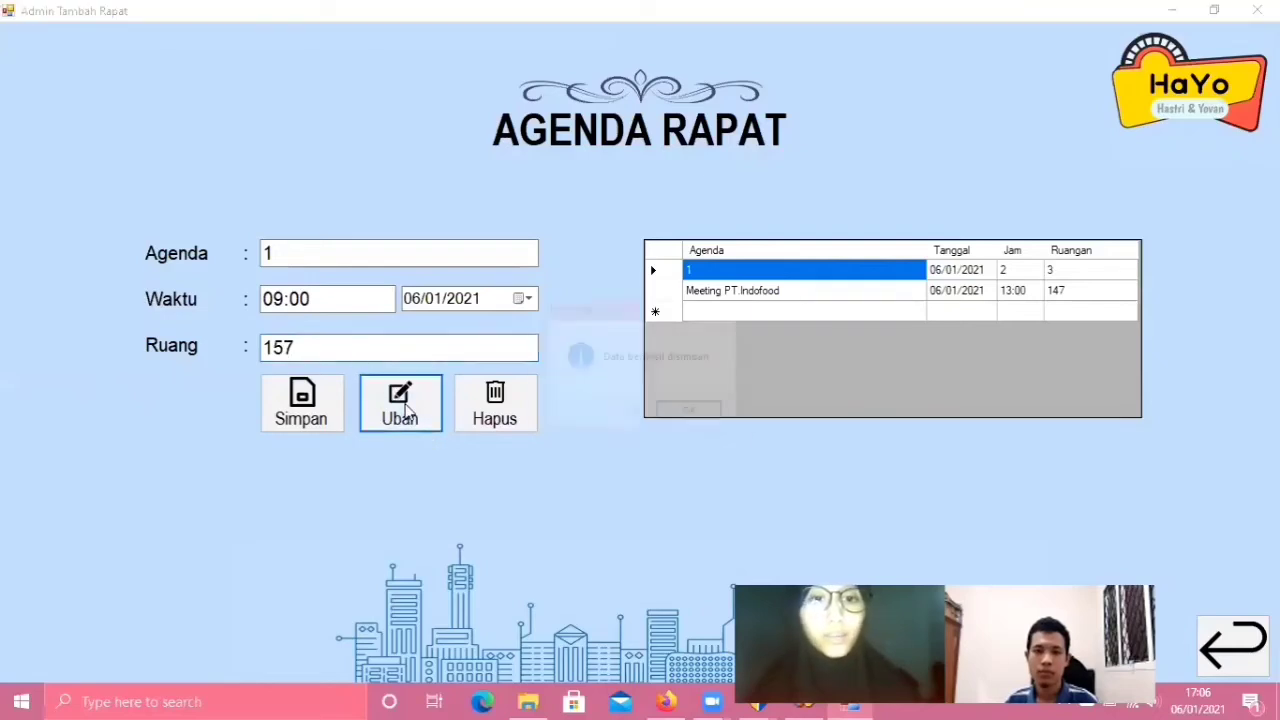
pyautogui.click(694, 418)
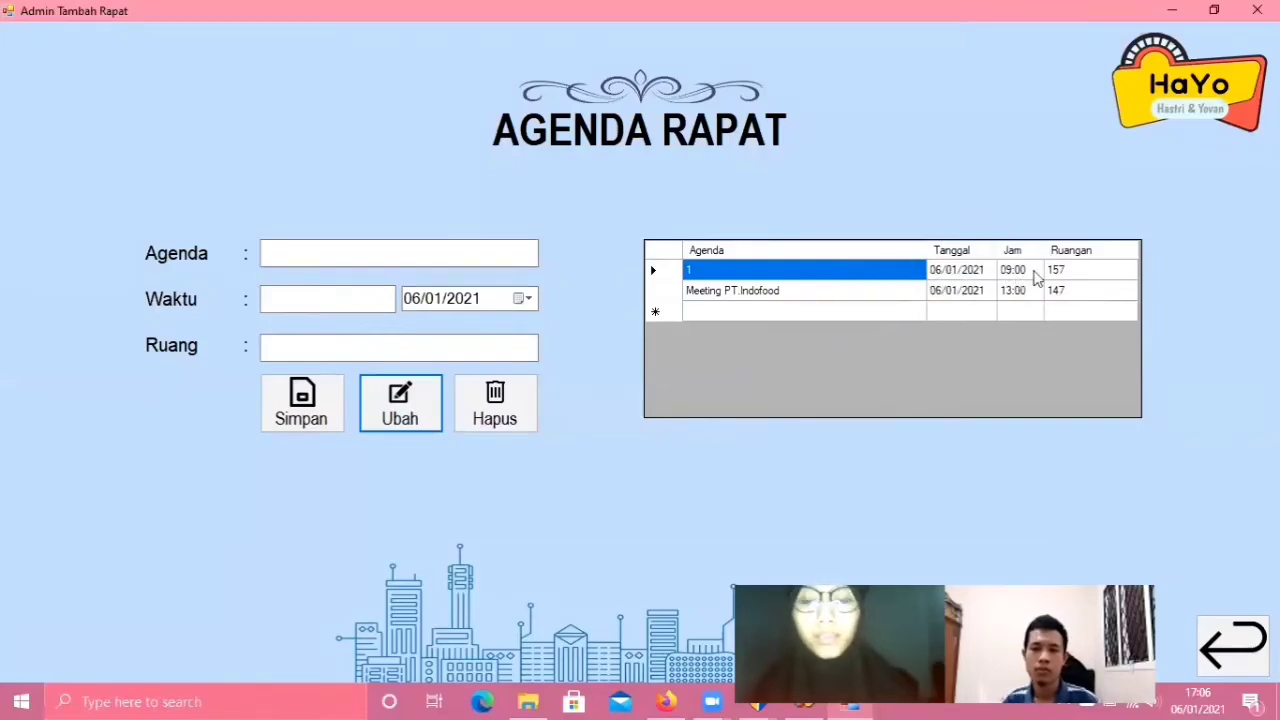
# - Open the date calendar, close it without changing the date, and return to Agenda
pyautogui.click(525, 300)
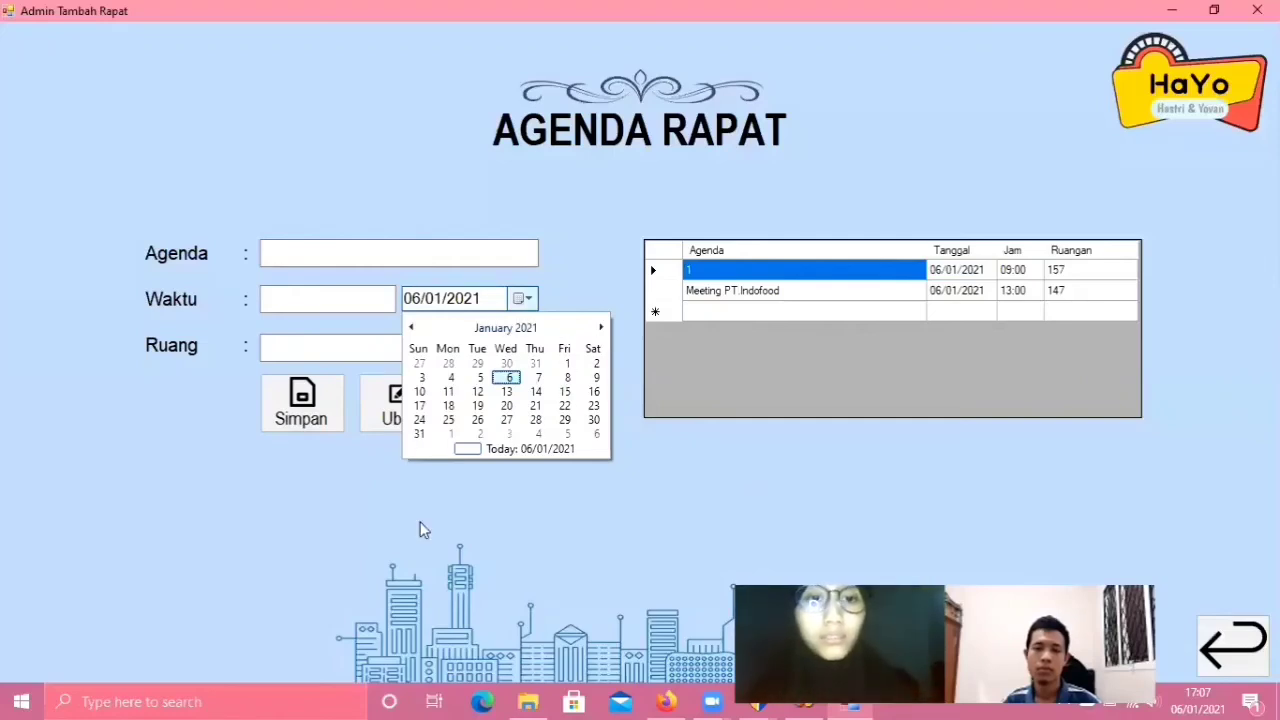
pyautogui.click(210, 522)
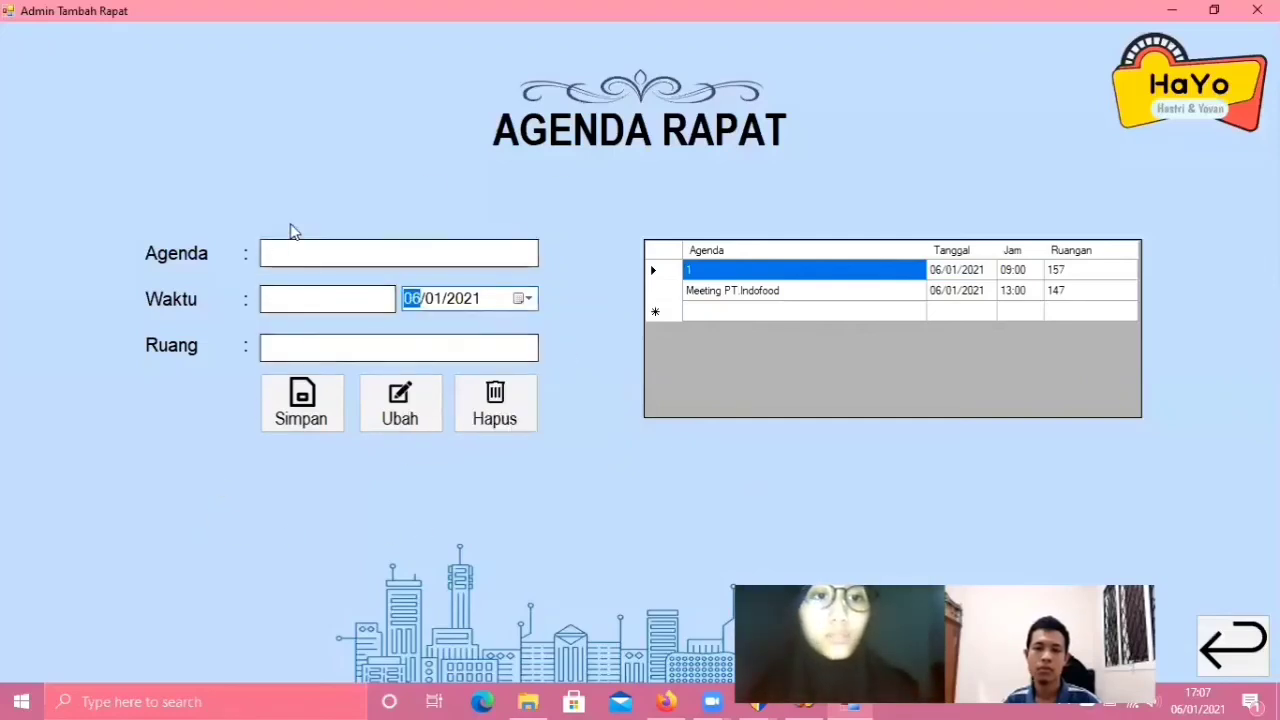
pyautogui.click(310, 255)
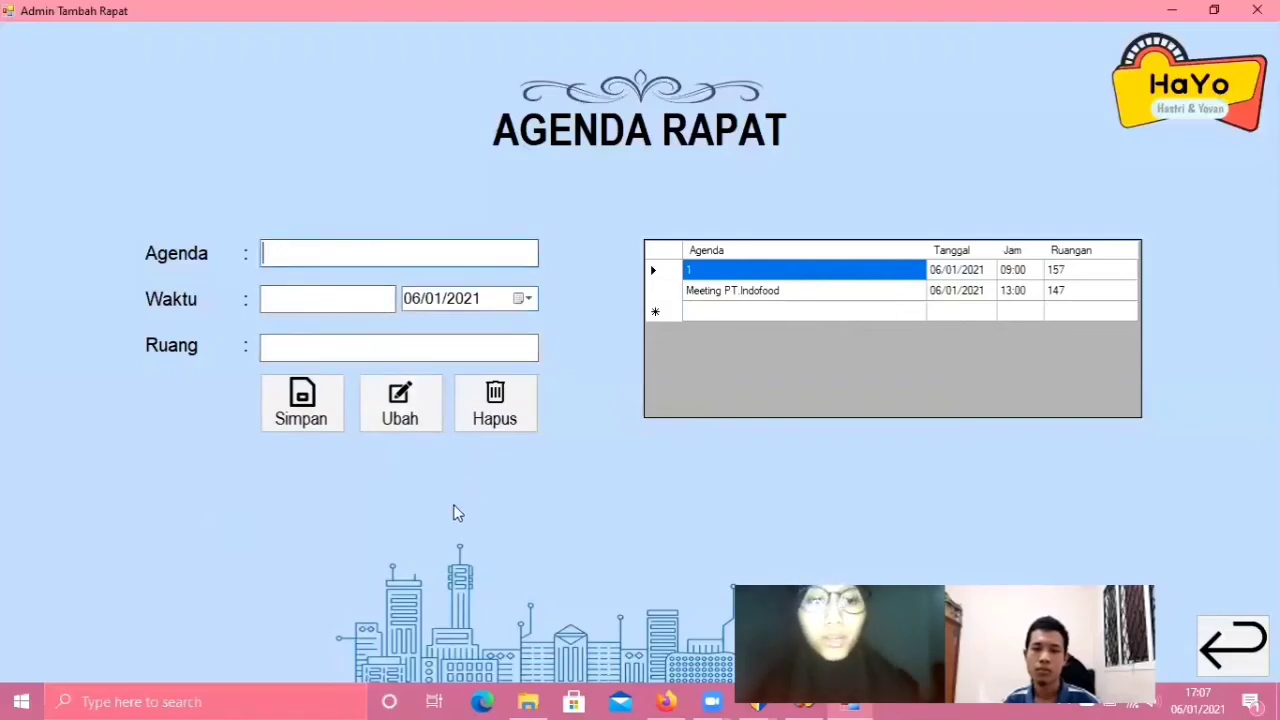
# - Delete agenda 1 with confirmation and go back to the welcome screen
pyautogui.write('1')
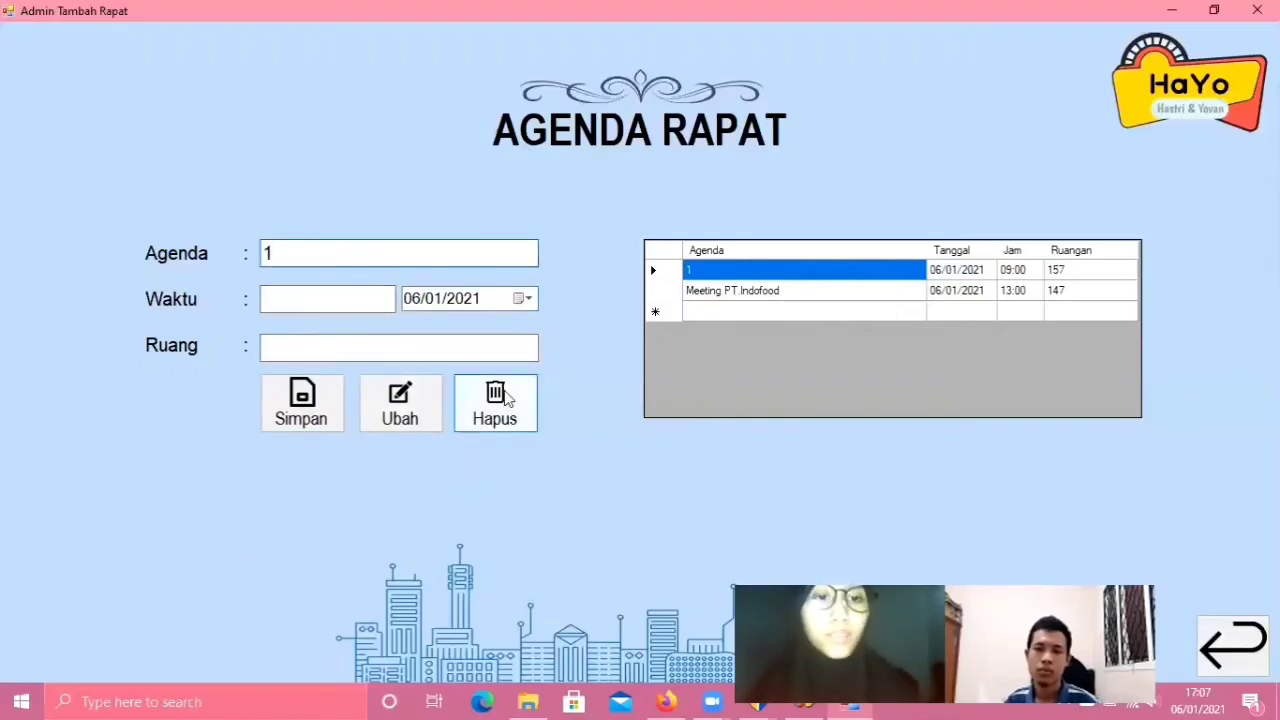
pyautogui.click(503, 402)
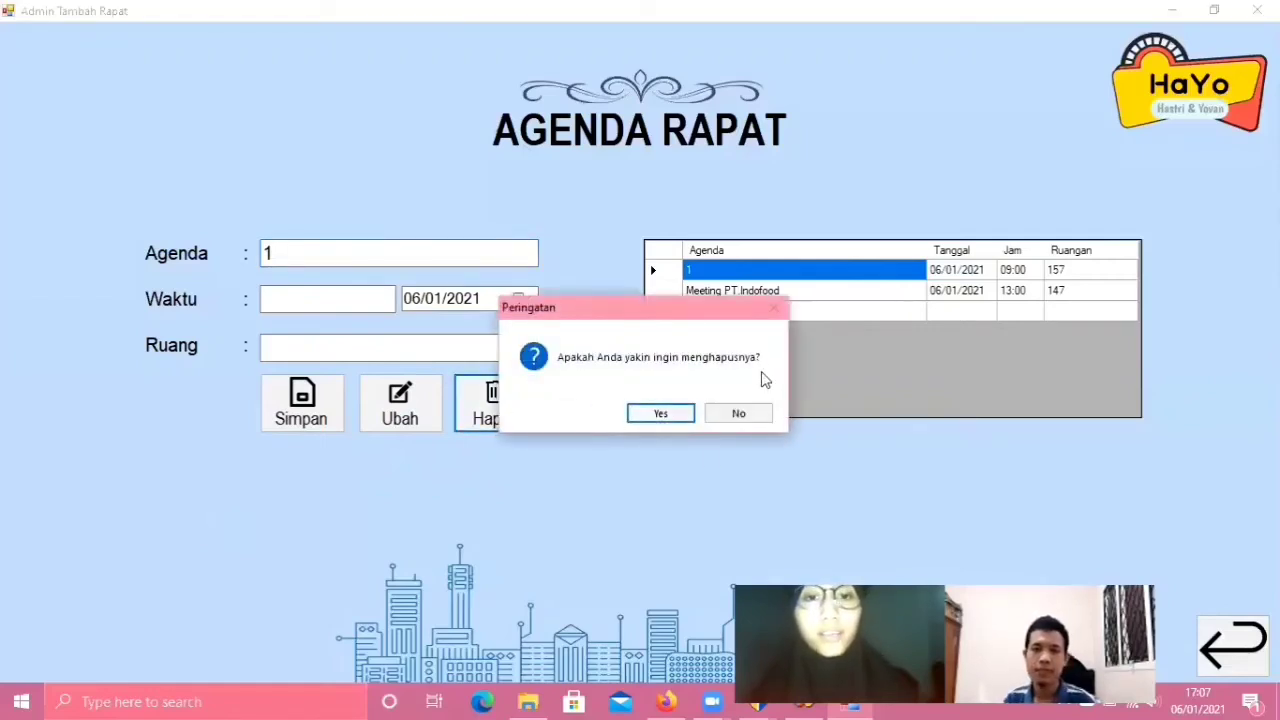
pyautogui.click(655, 414)
pyautogui.click(691, 414)
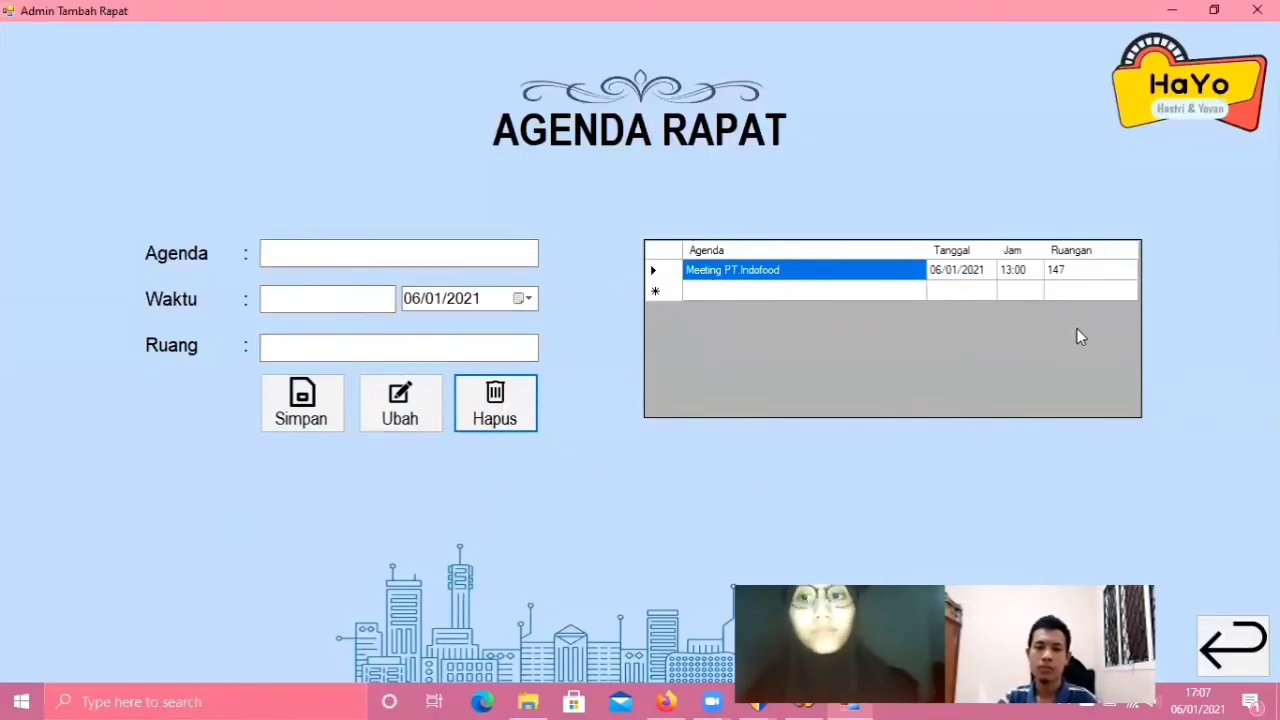
pyautogui.click(1233, 643)
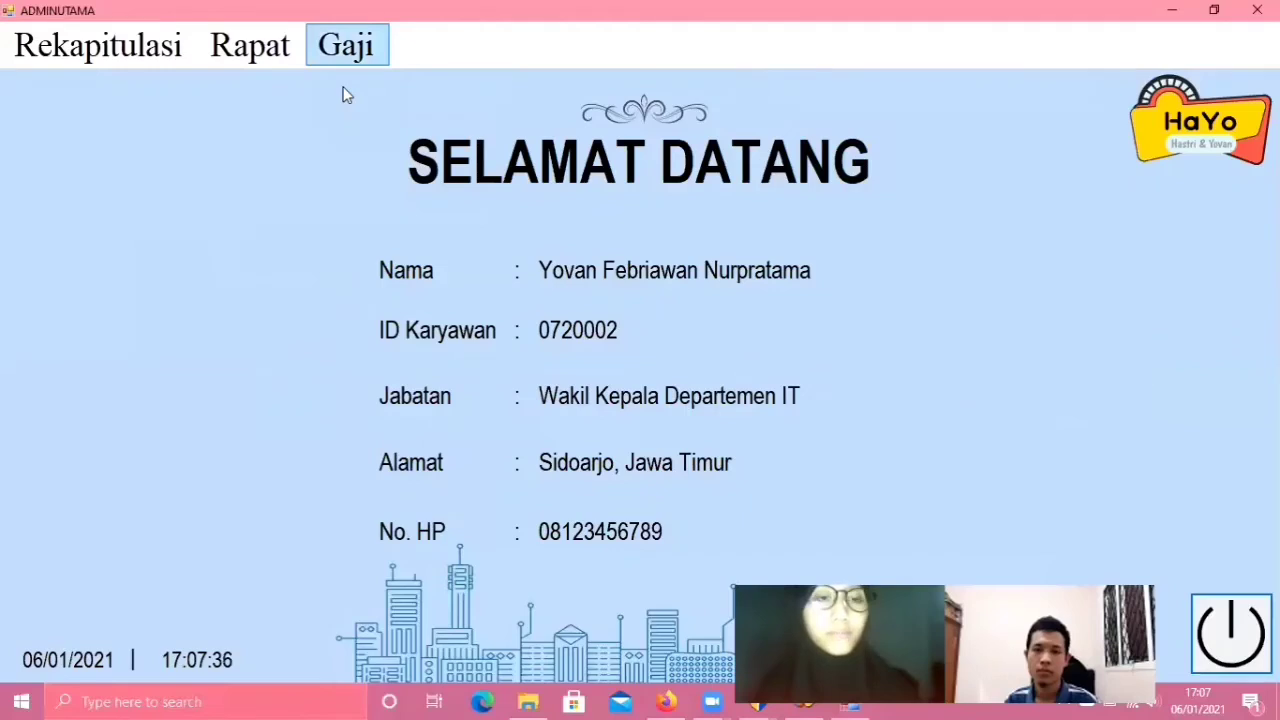
# - Open the Gaji Karyawan salary form from the Gaji menu
pyautogui.click(345, 60)
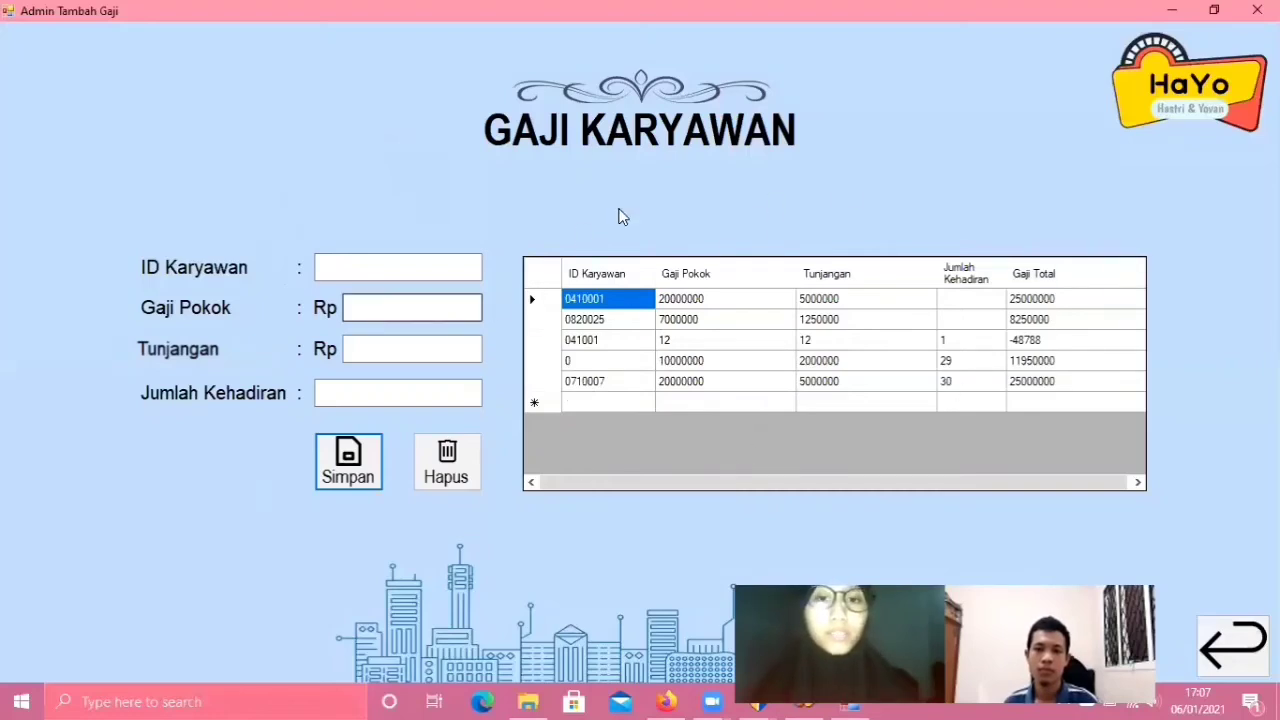
# - Add a salary record for an employee ID: base pay 20000000, allowance 5000000, attendance 25
pyautogui.click(374, 269)
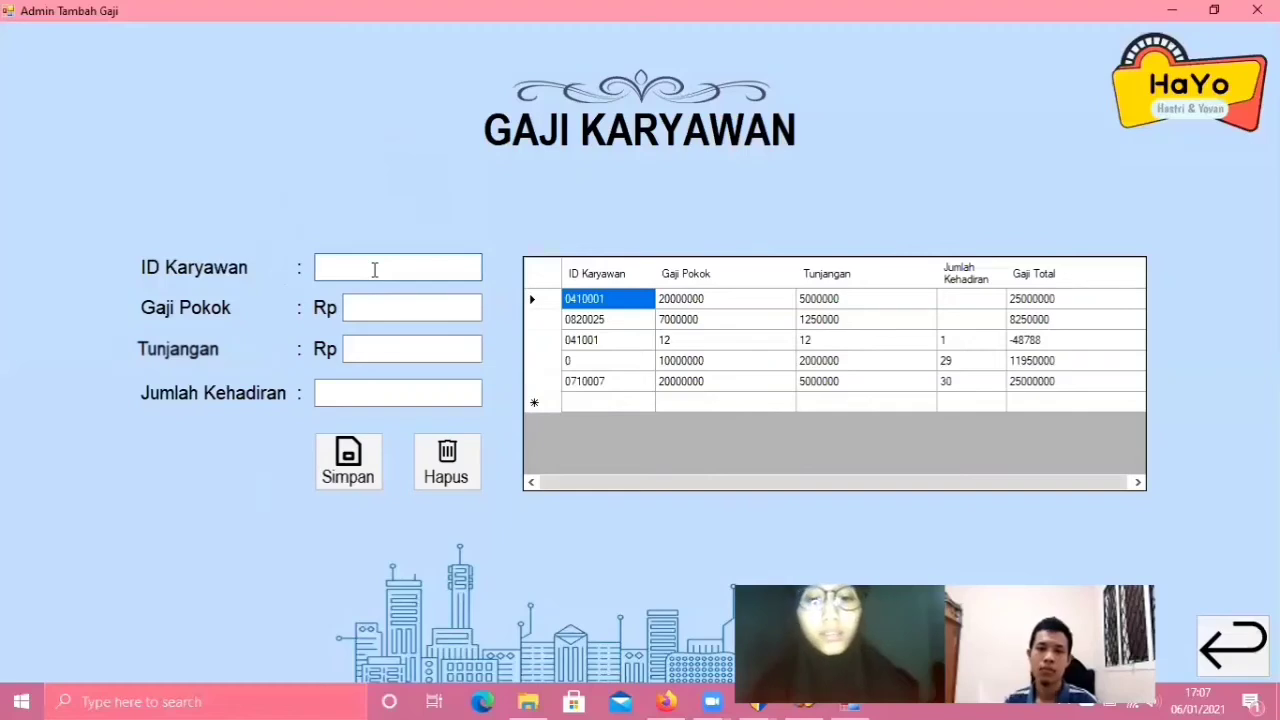
pyautogui.write('0720002')
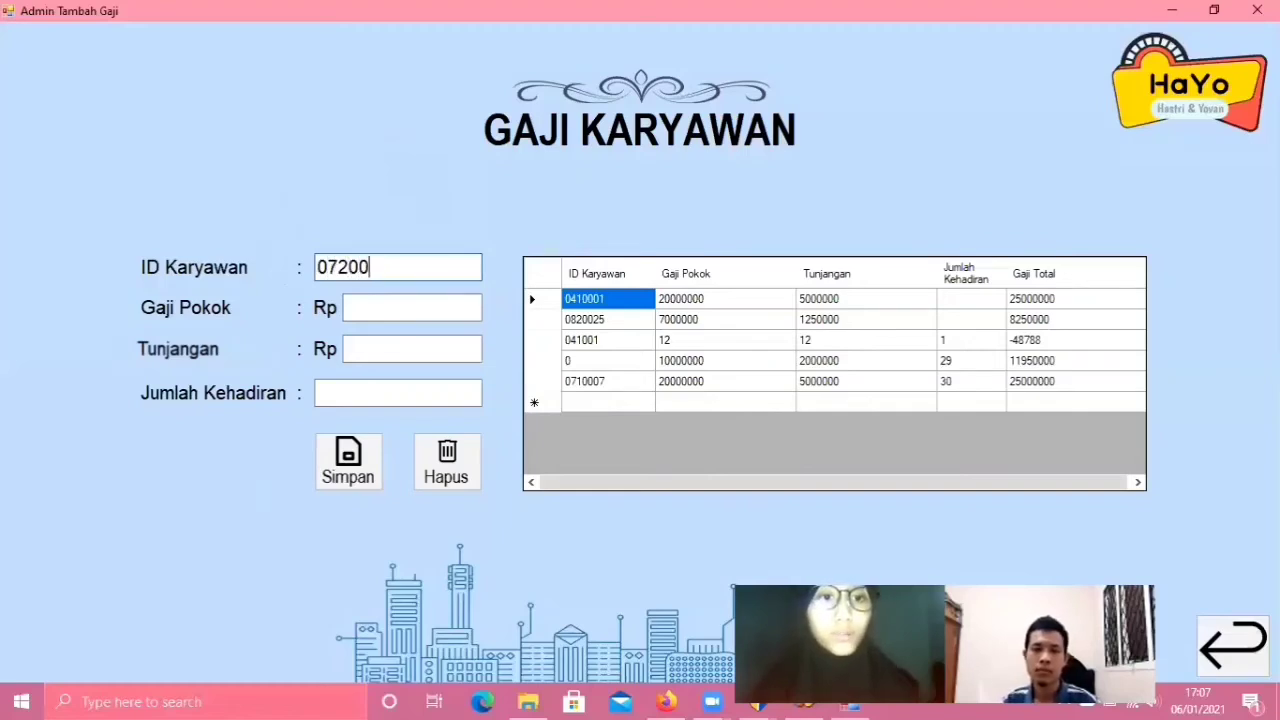
pyautogui.click(382, 304)
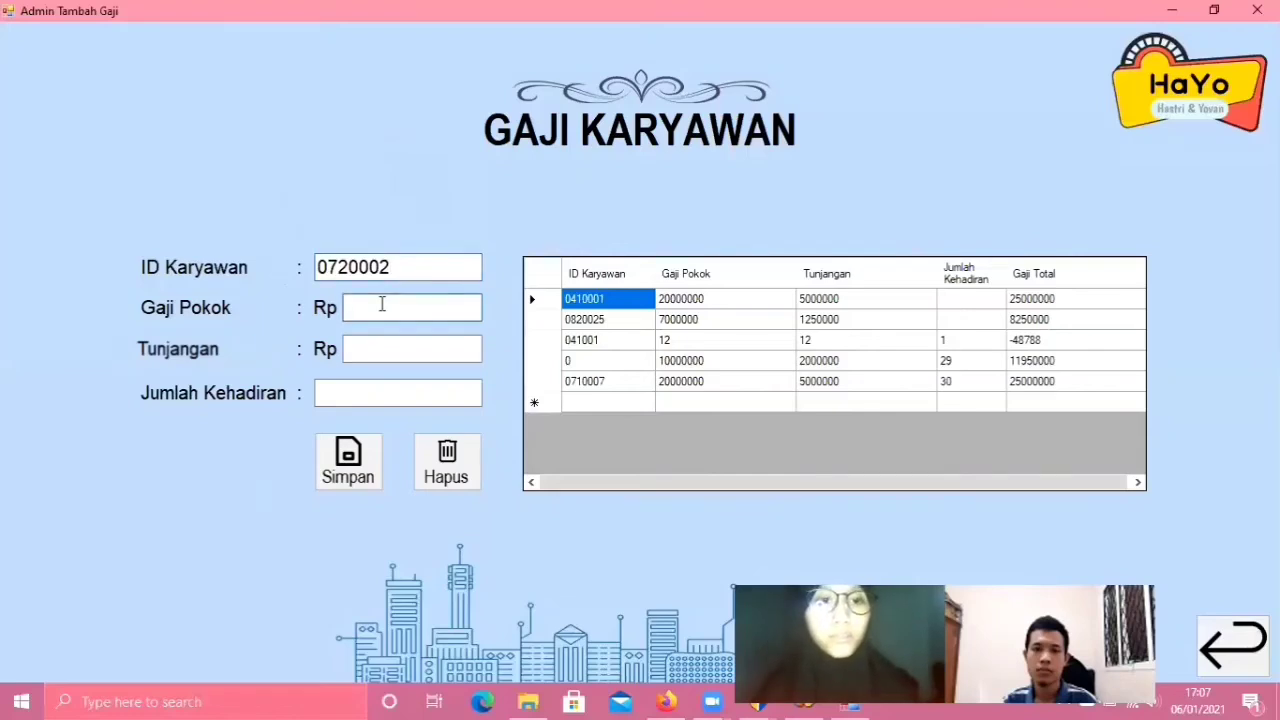
pyautogui.write('200')
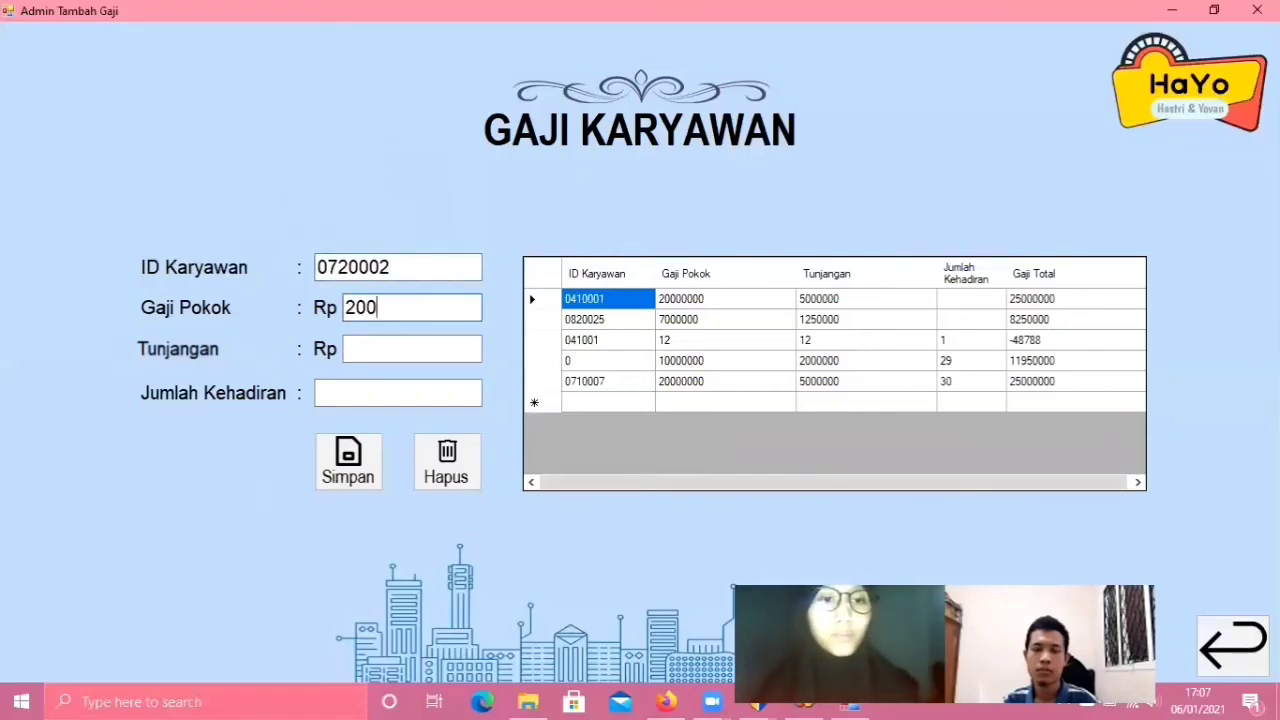
pyautogui.write('00000')
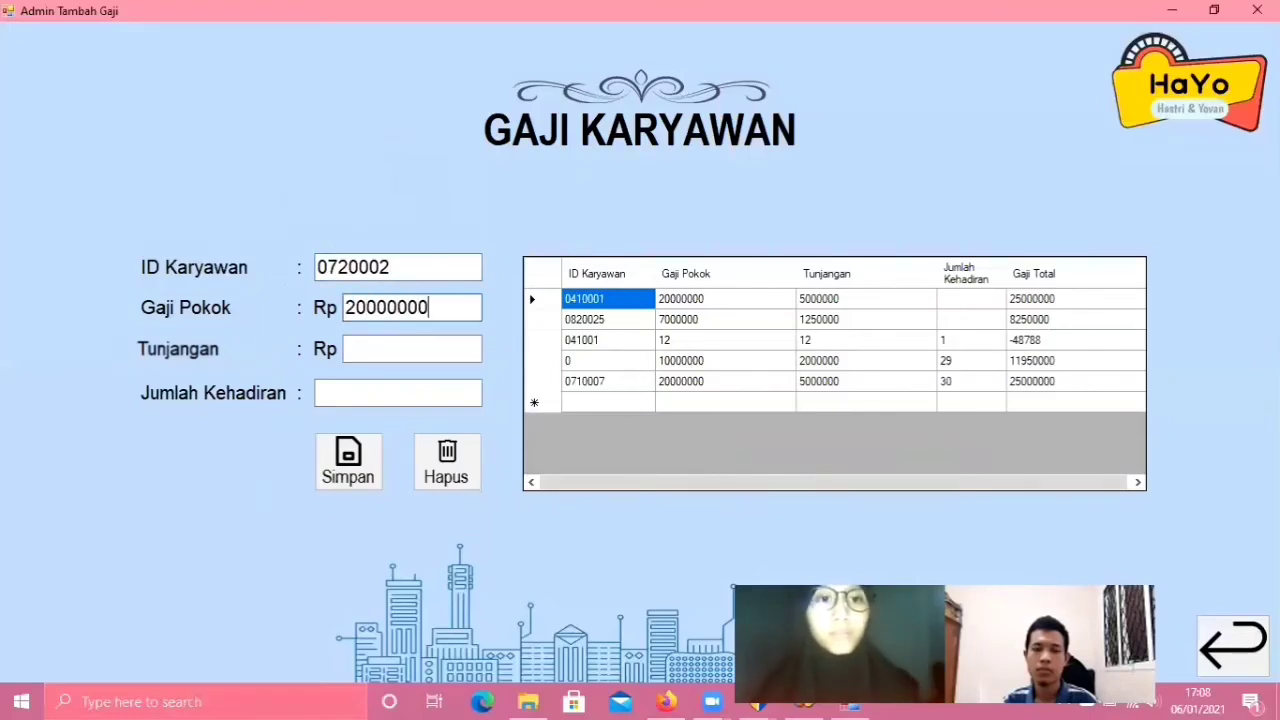
pyautogui.click(398, 350)
pyautogui.write('5')
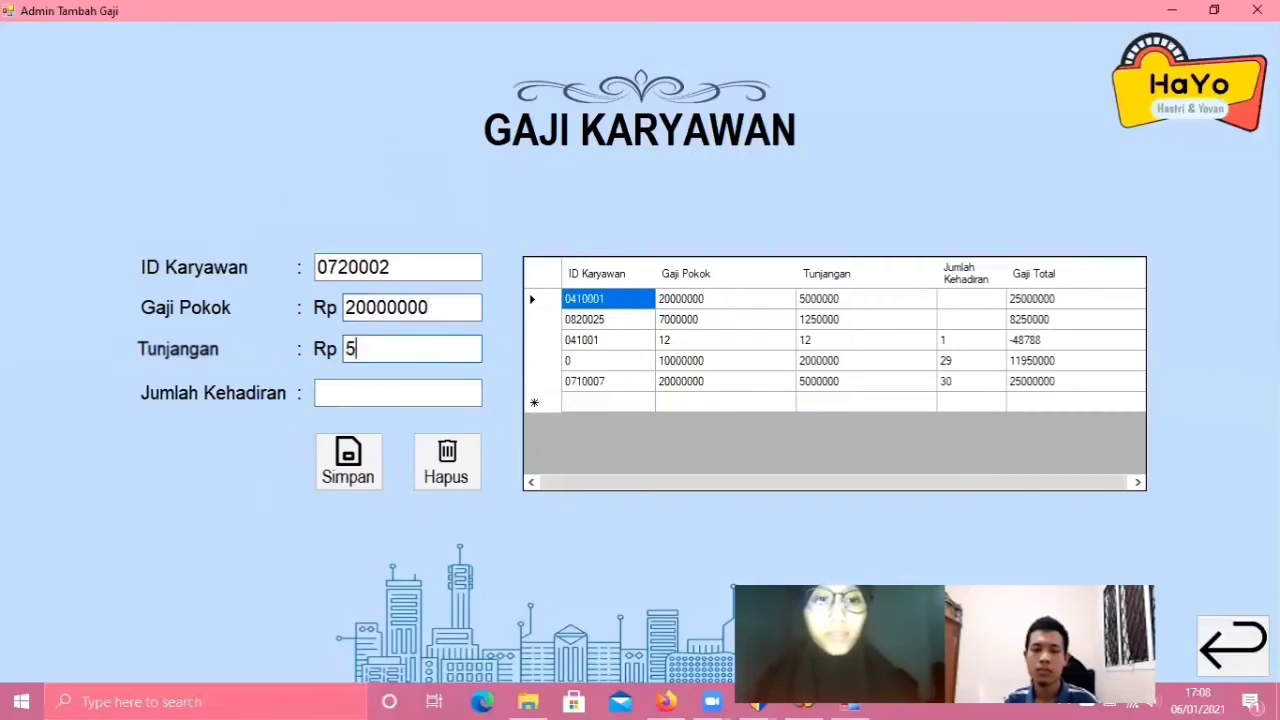
pyautogui.write('0000')
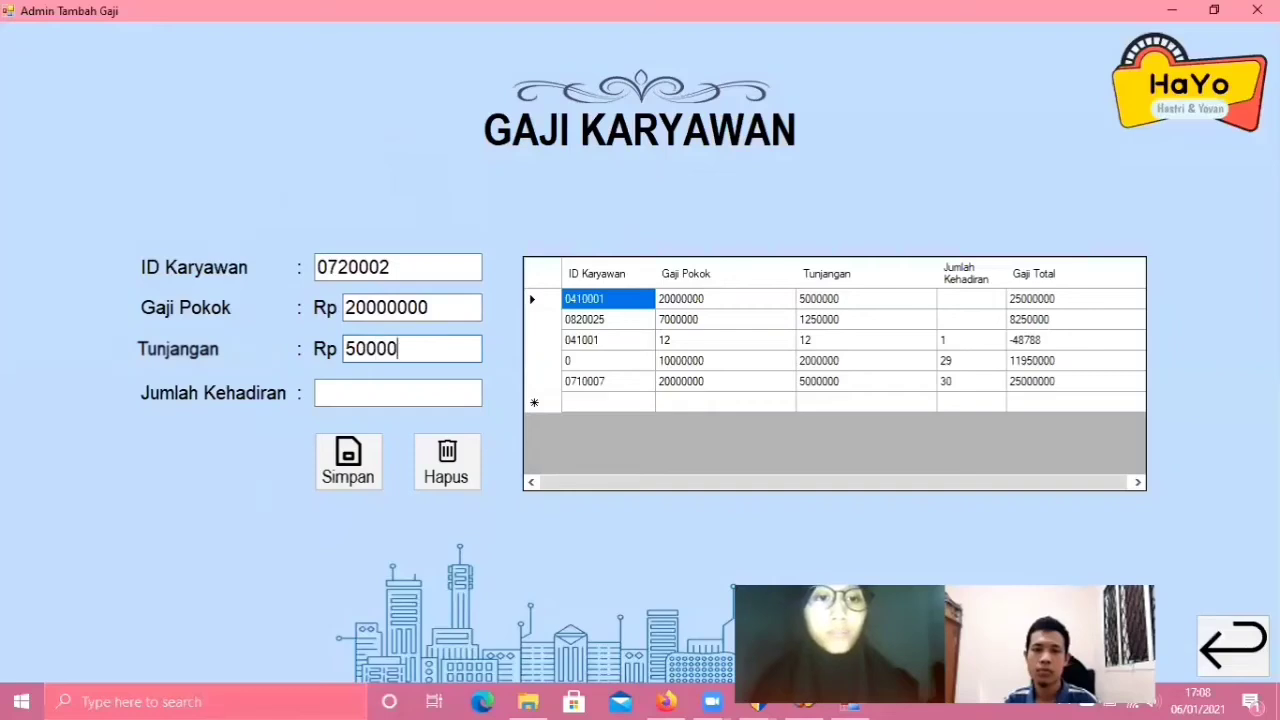
pyautogui.write('00')
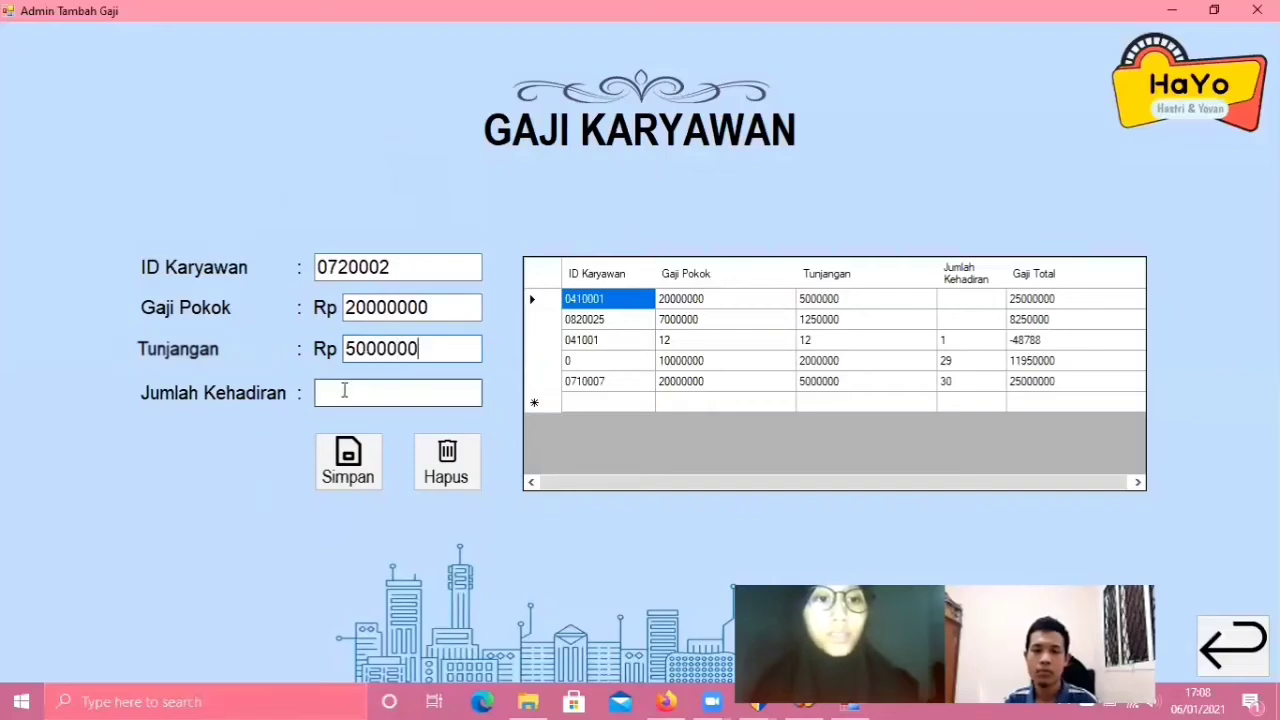
pyautogui.click(346, 392)
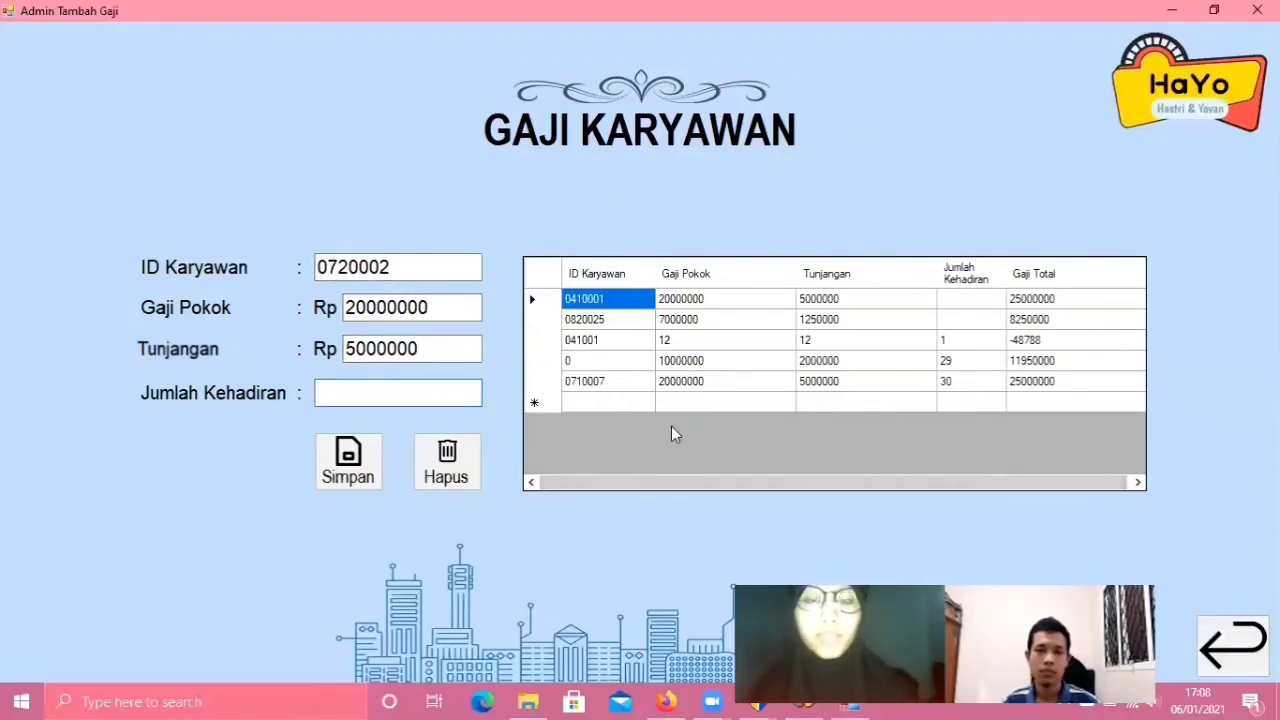
pyautogui.click(436, 403)
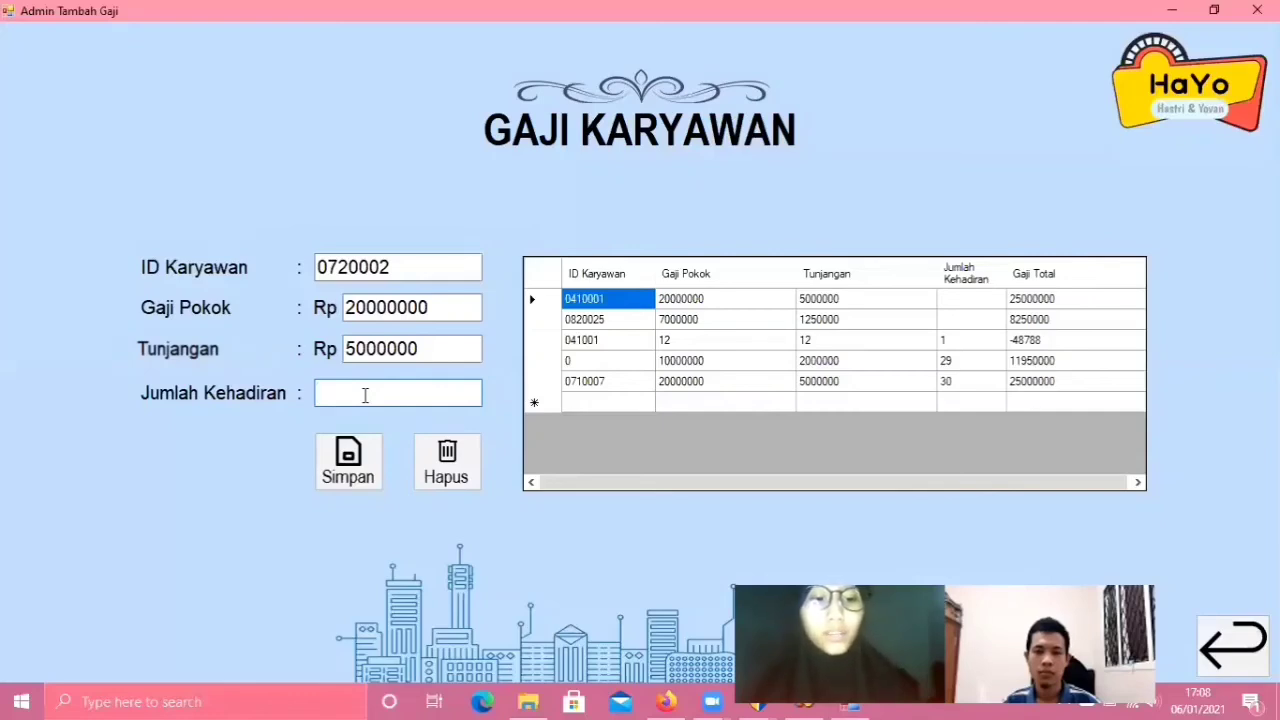
pyautogui.write('25')
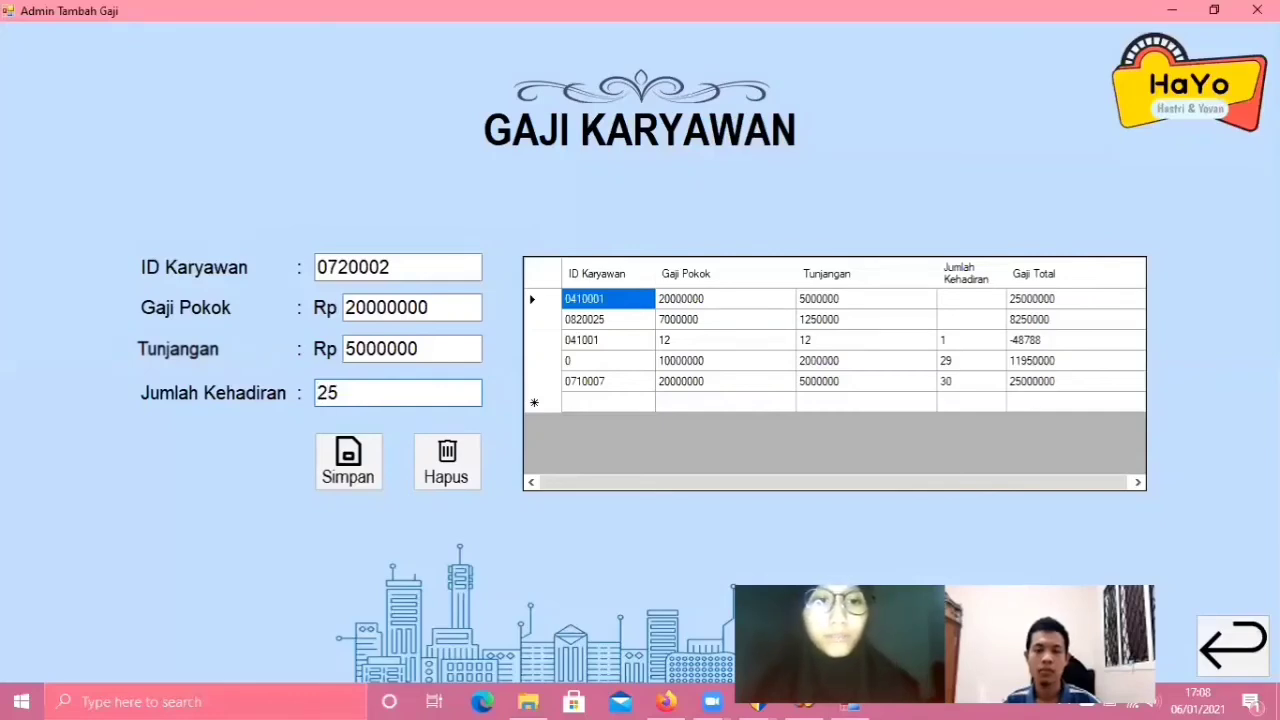
pyautogui.click(350, 478)
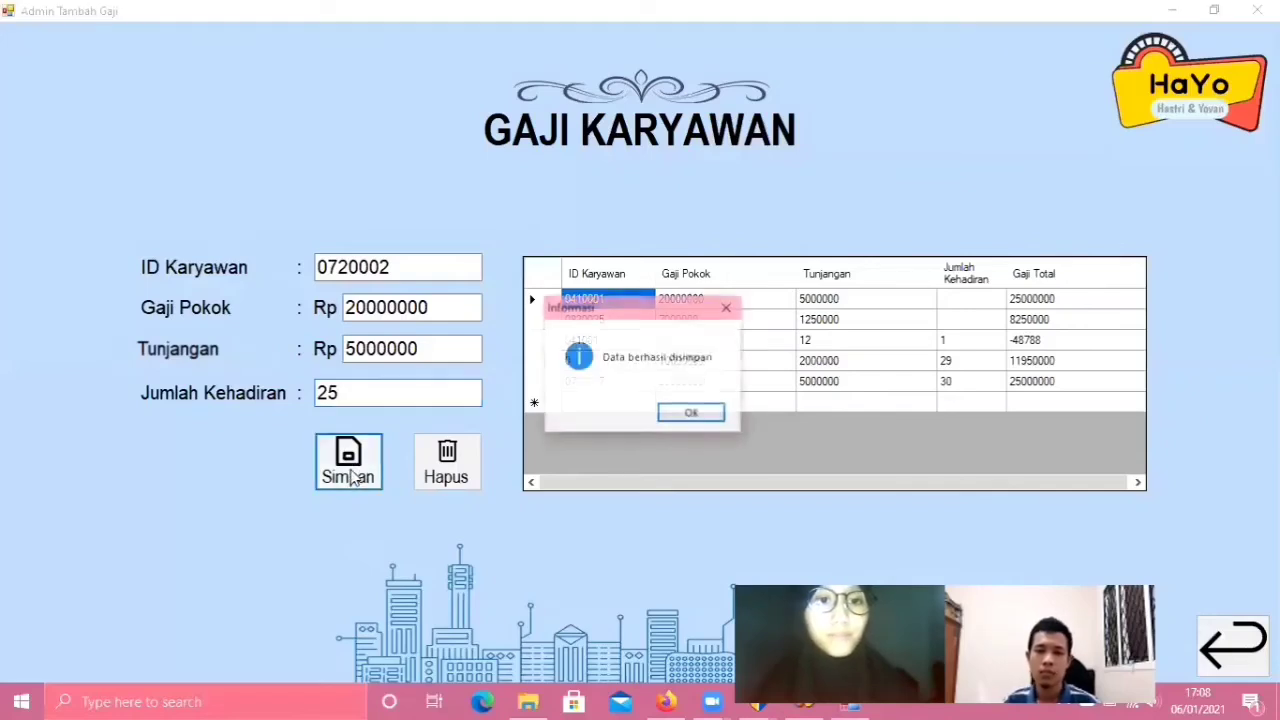
pyautogui.click(690, 416)
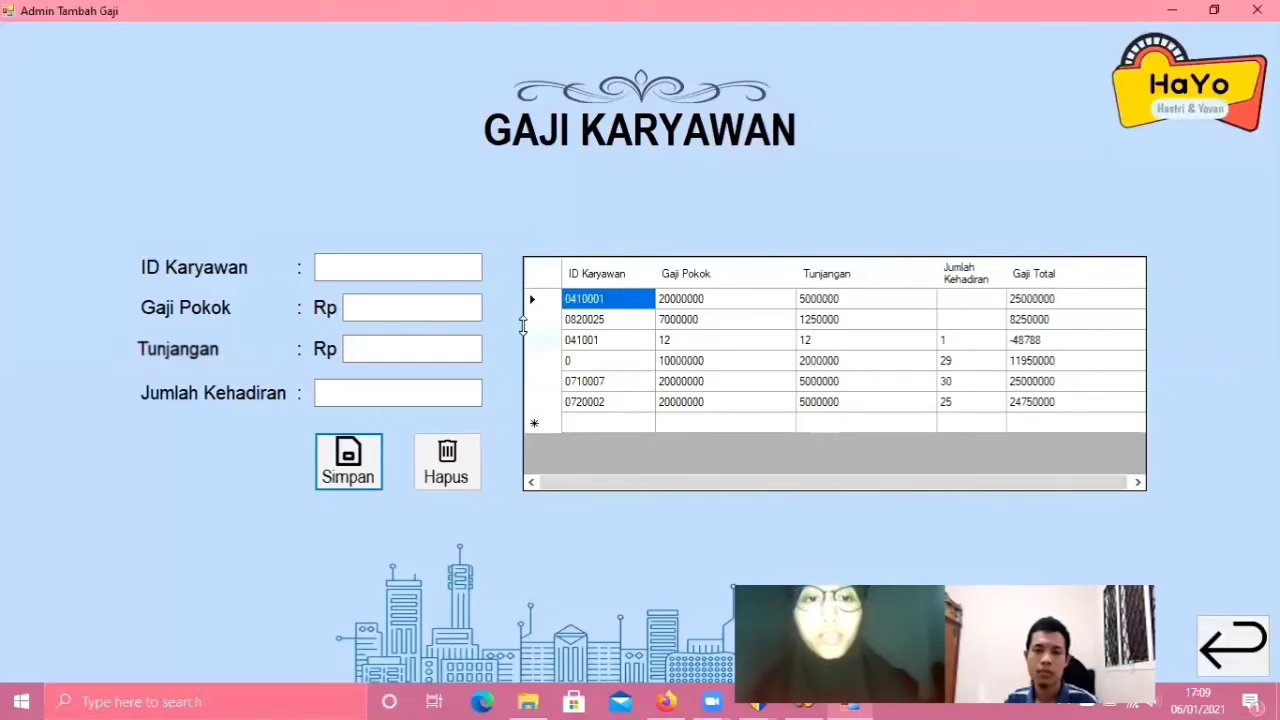
# - Start entering the ID of the salary record to remove in ID Karyawan
pyautogui.click(444, 261)
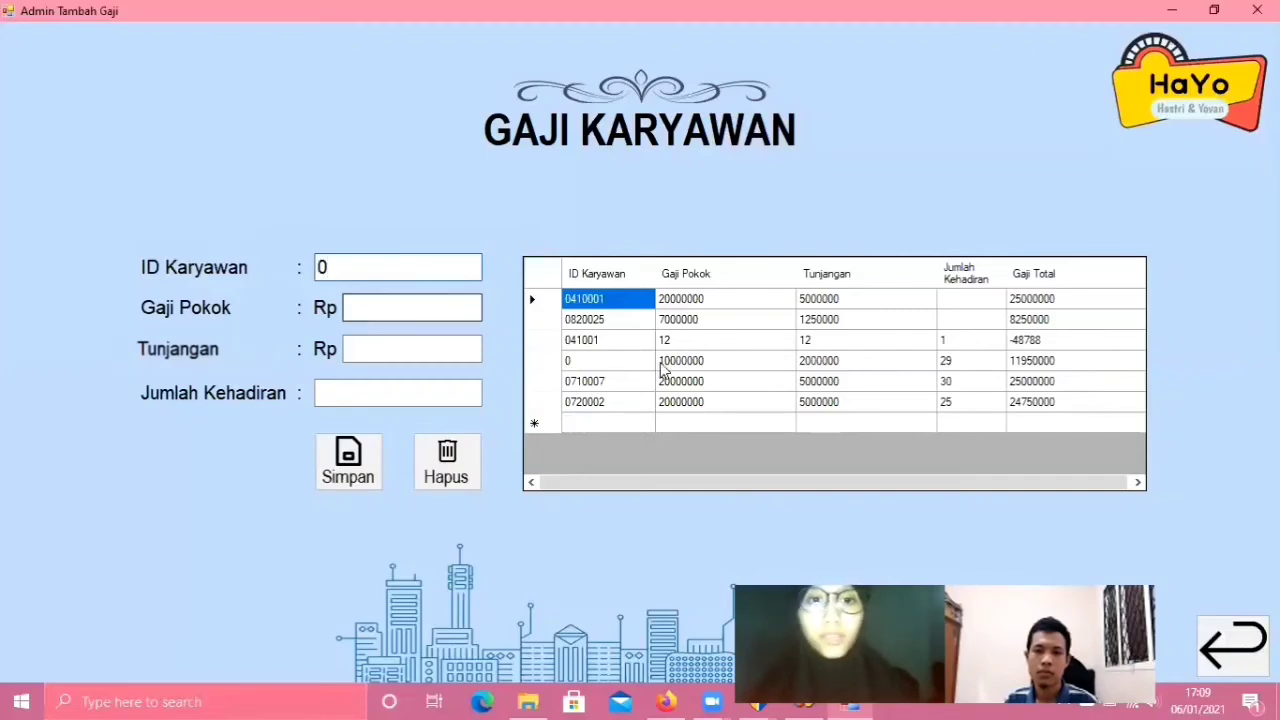
# - Delete the salary record with ID 0, confirm with Yes, and acknowledge the success message
pyautogui.click(455, 472)
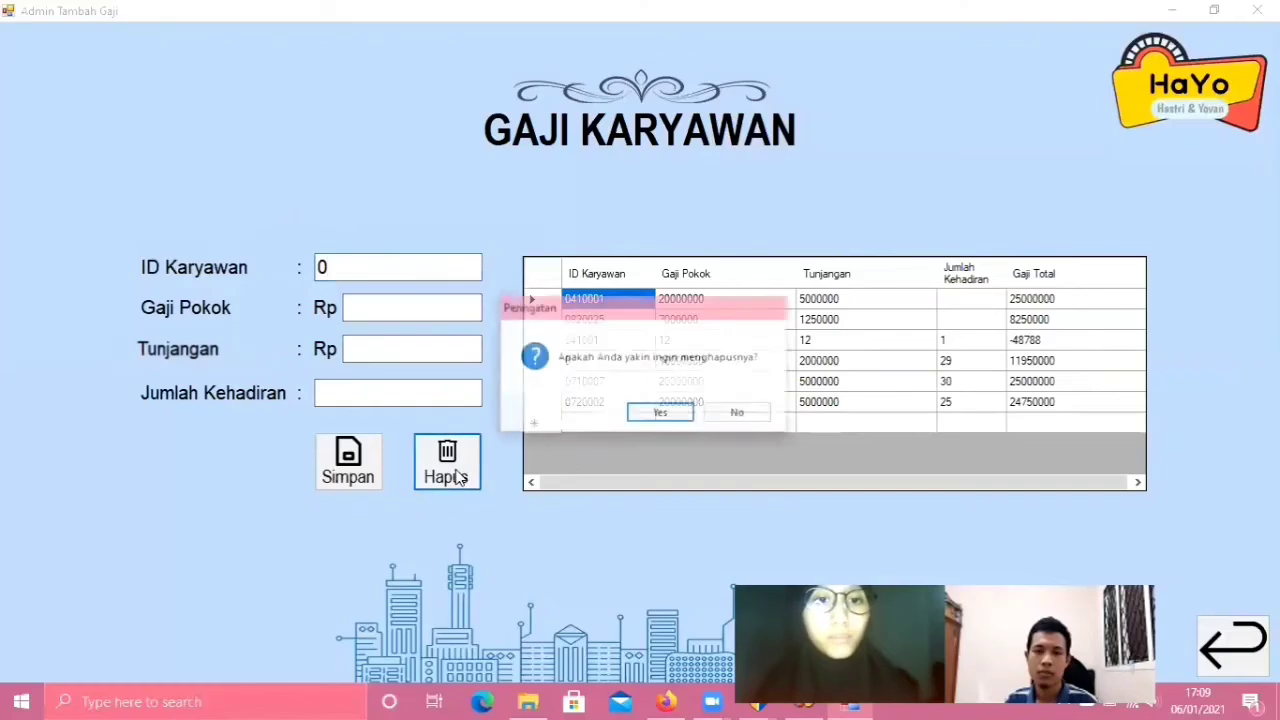
pyautogui.click(661, 415)
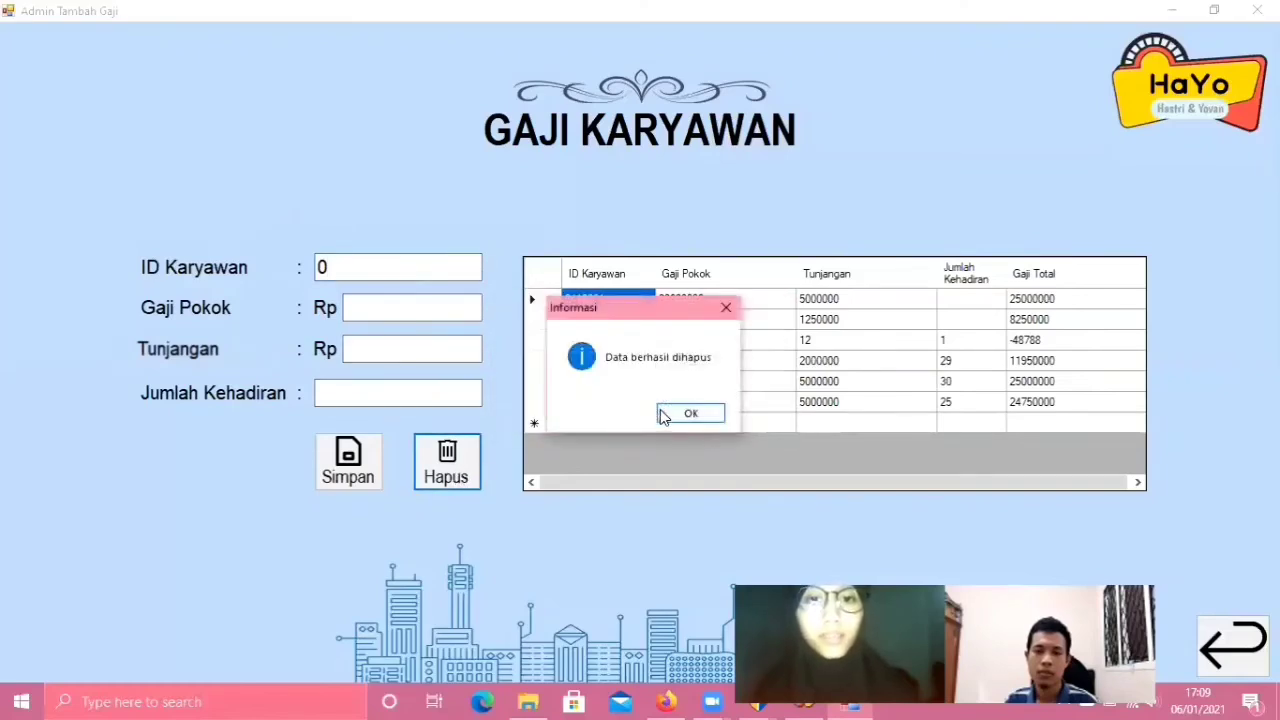
pyautogui.click(706, 414)
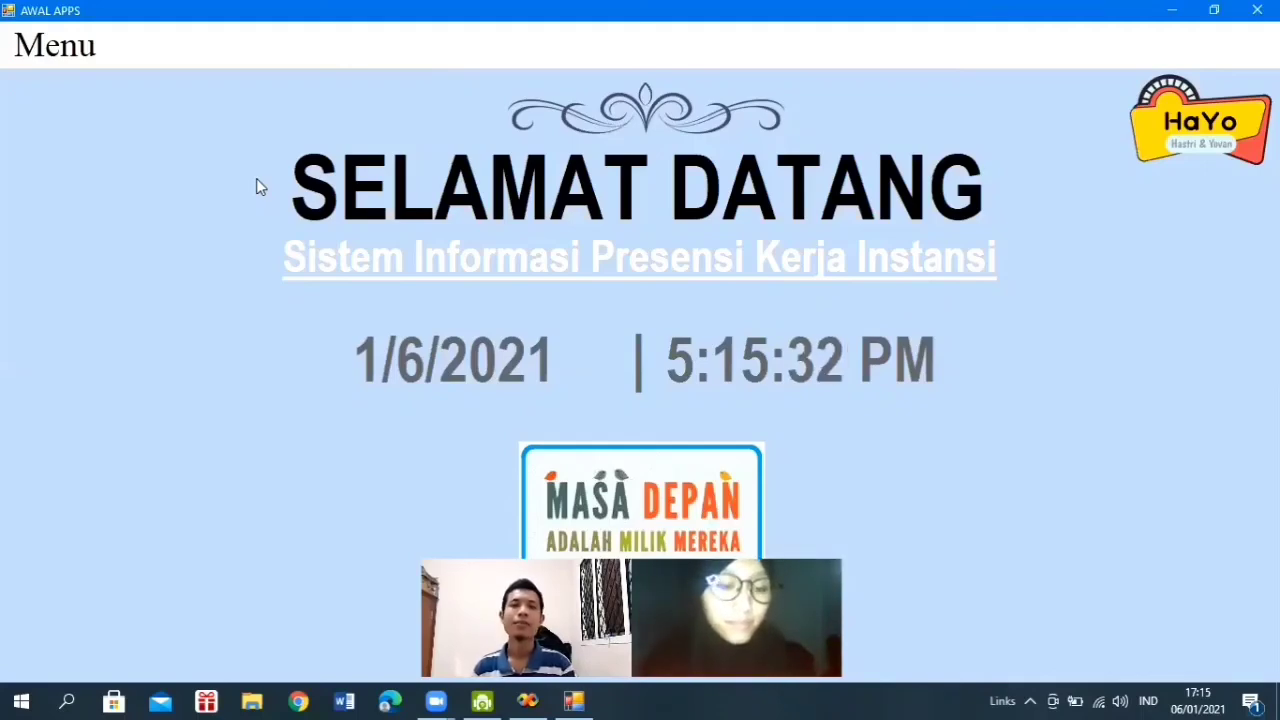
# - Open the employee login screen via Menu > Masuk > User
pyautogui.click(57, 47)
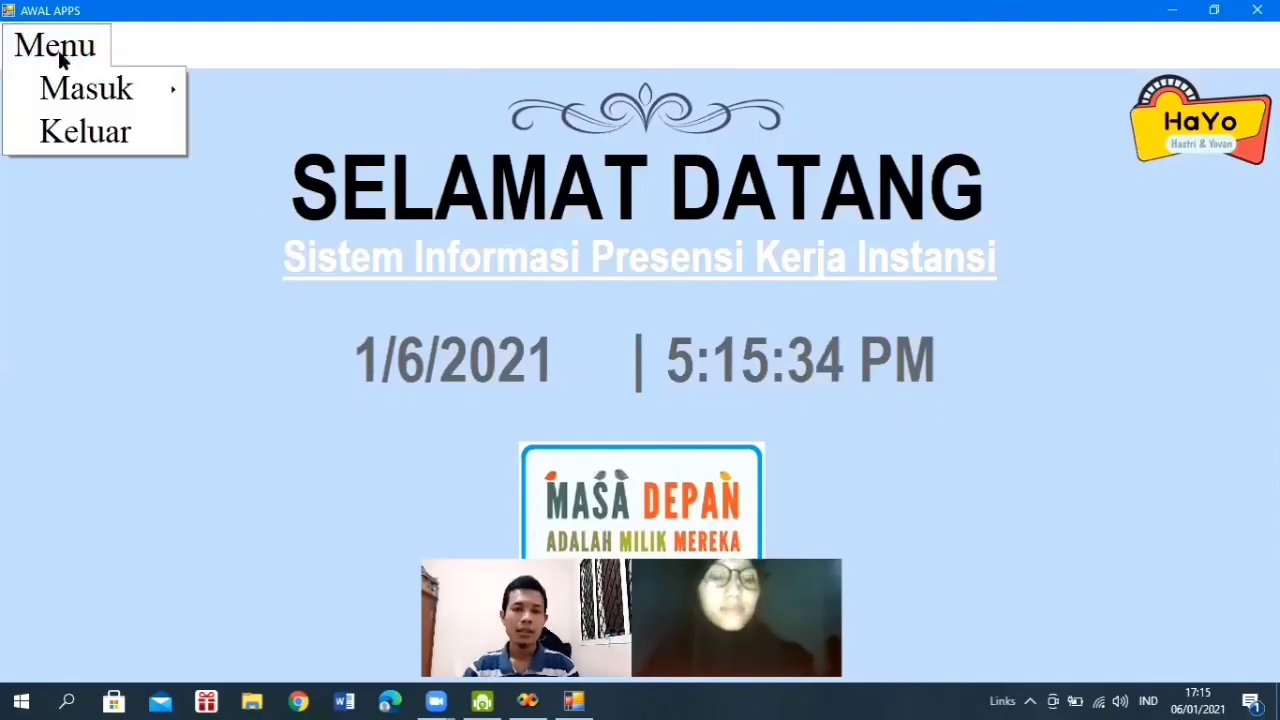
pyautogui.moveTo(104, 85)
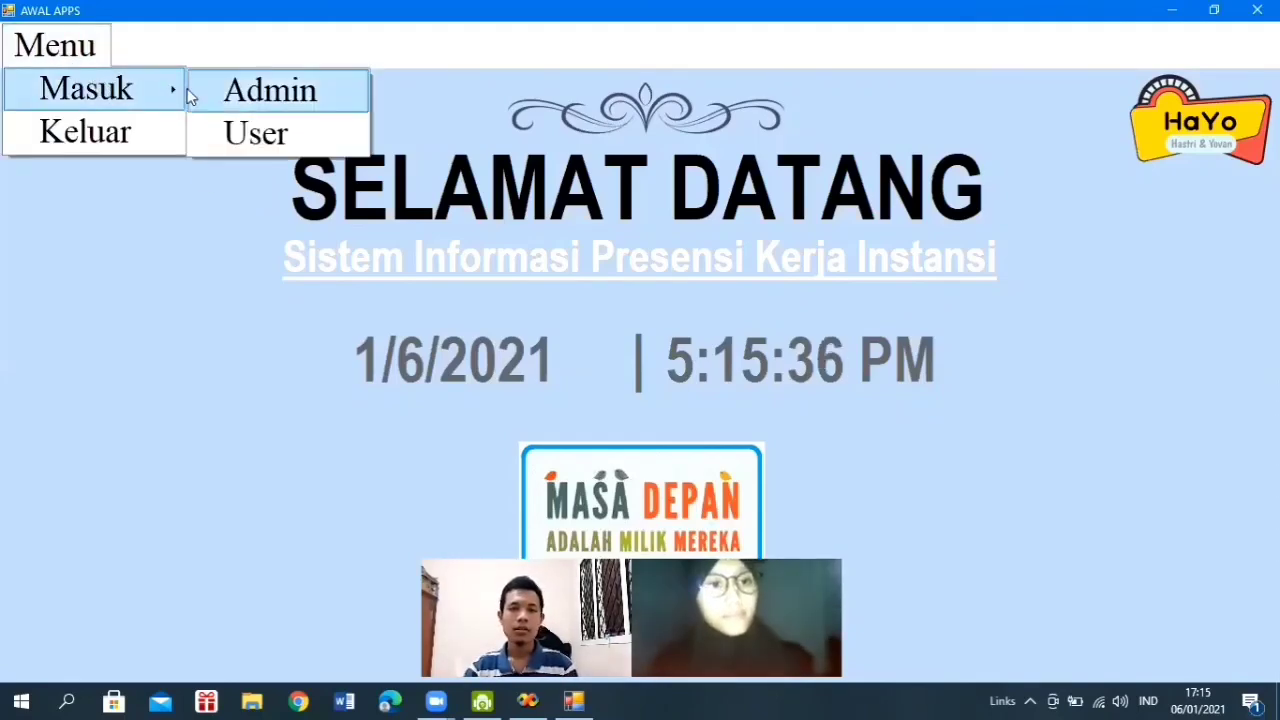
pyautogui.click(239, 136)
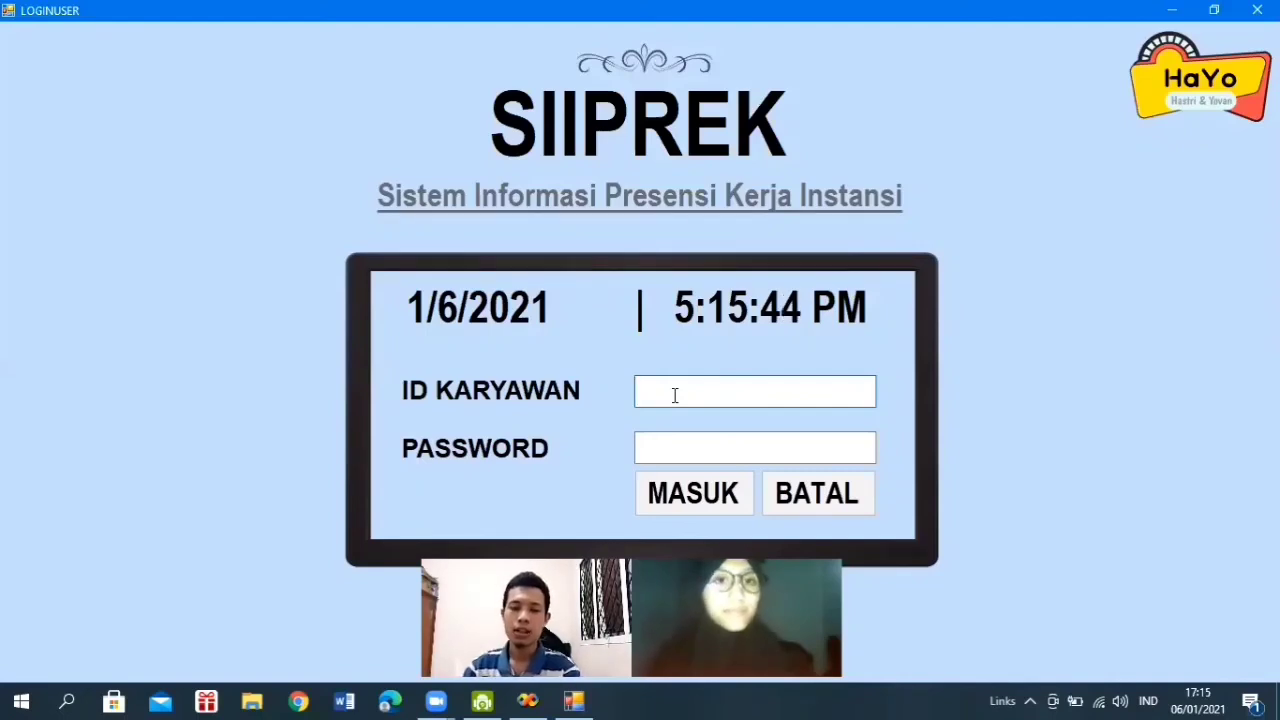
# - Enter the employee ID and password, then sign in with MASUK
pyautogui.write('0000')
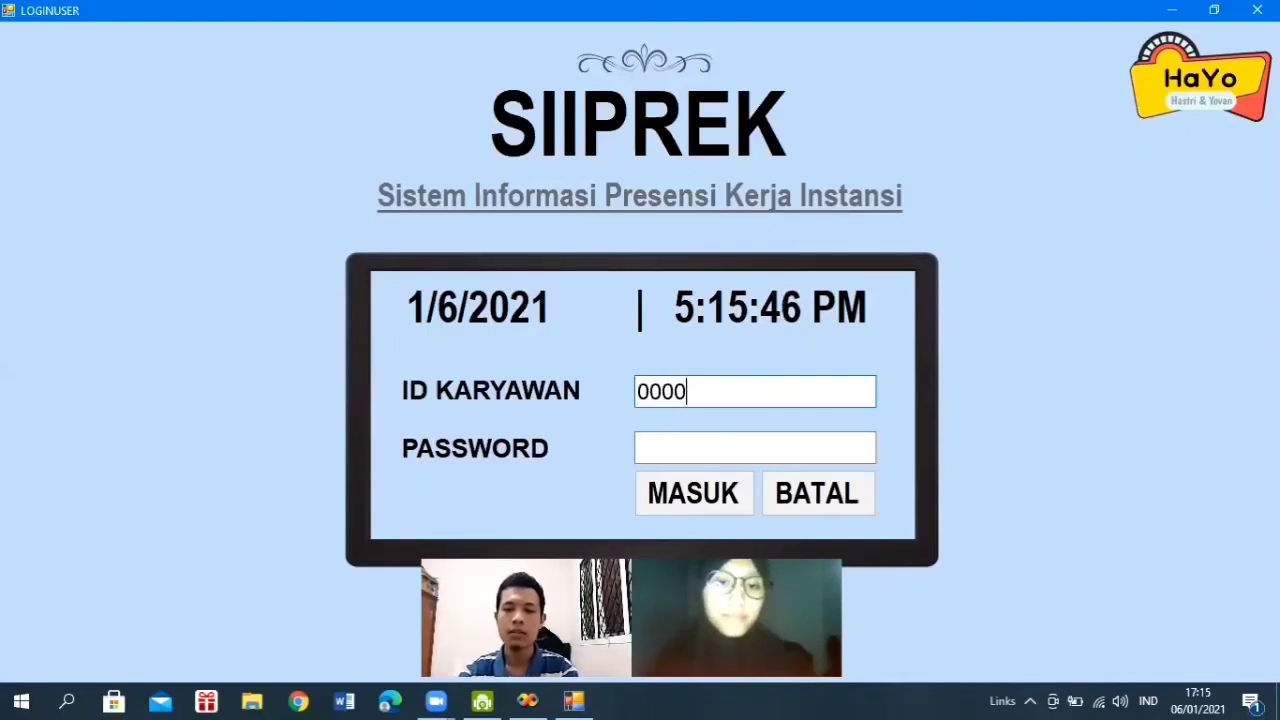
pyautogui.write('00')
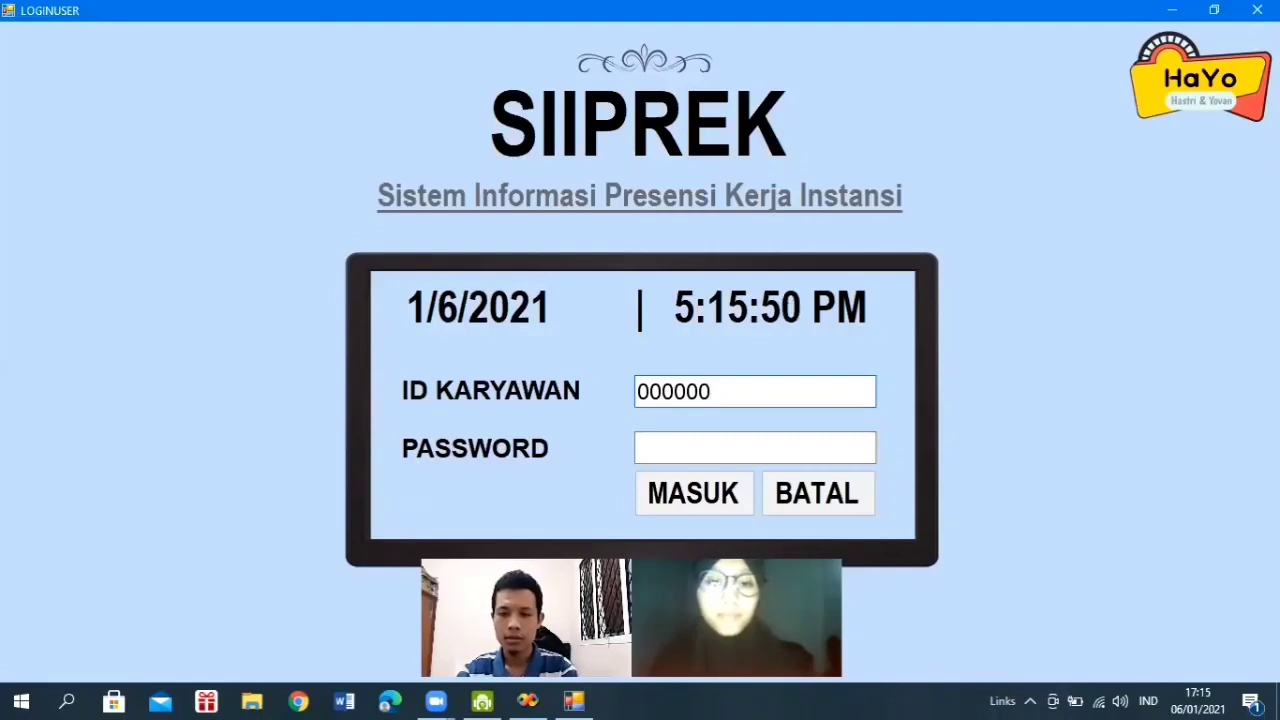
pyautogui.press('Left')
pyautogui.press('Left')
pyautogui.press('Left')
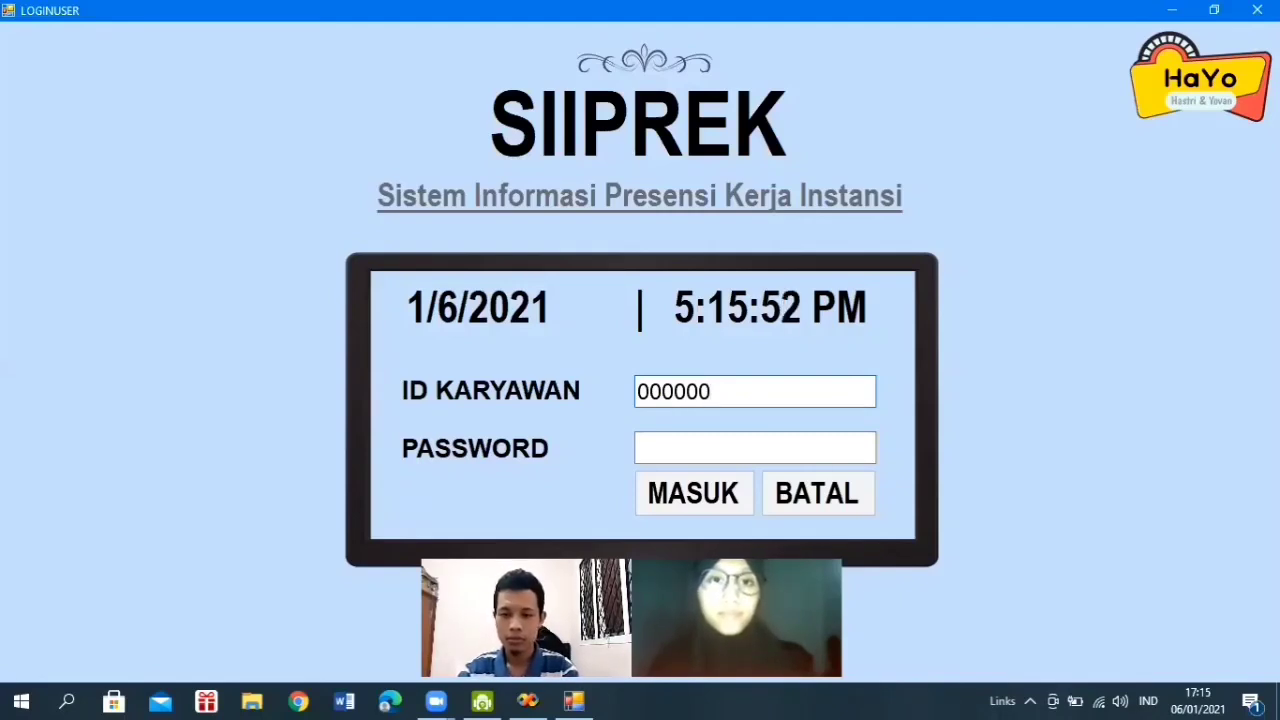
pyautogui.press('Right')
pyautogui.press('Right')
pyautogui.press('Right')
pyautogui.write('1')
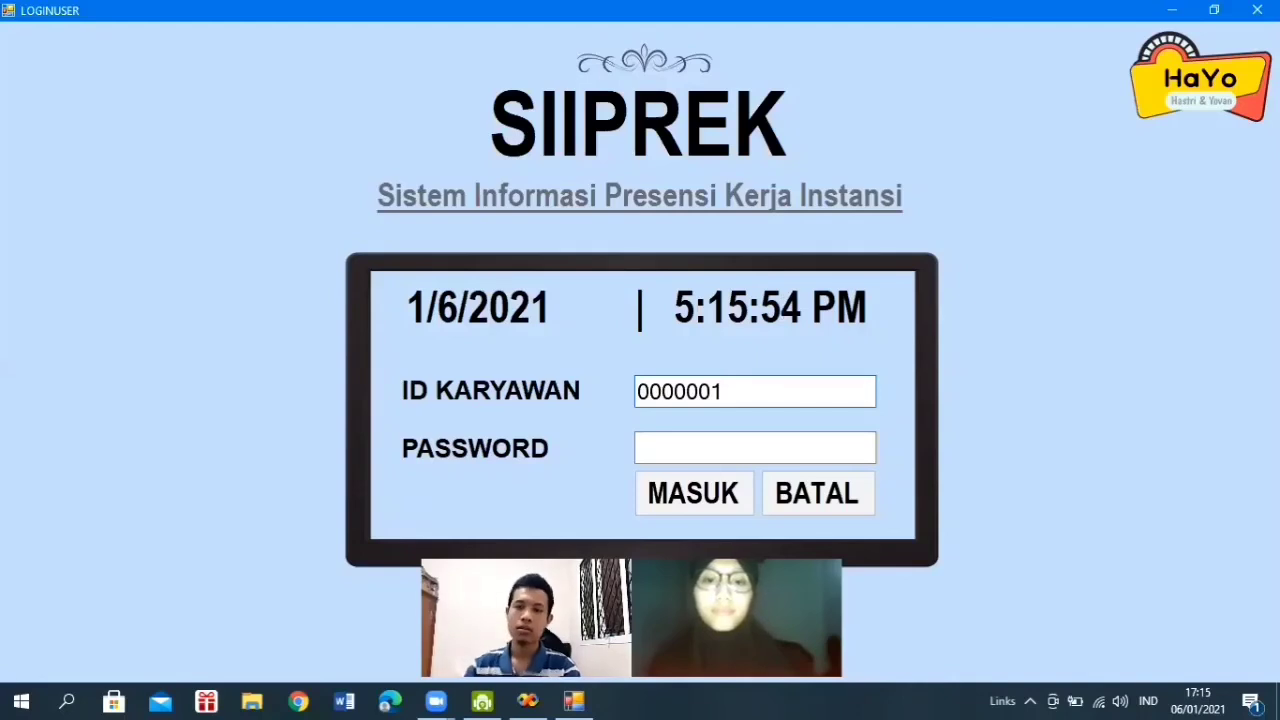
pyautogui.click(680, 441)
pyautogui.write('*')
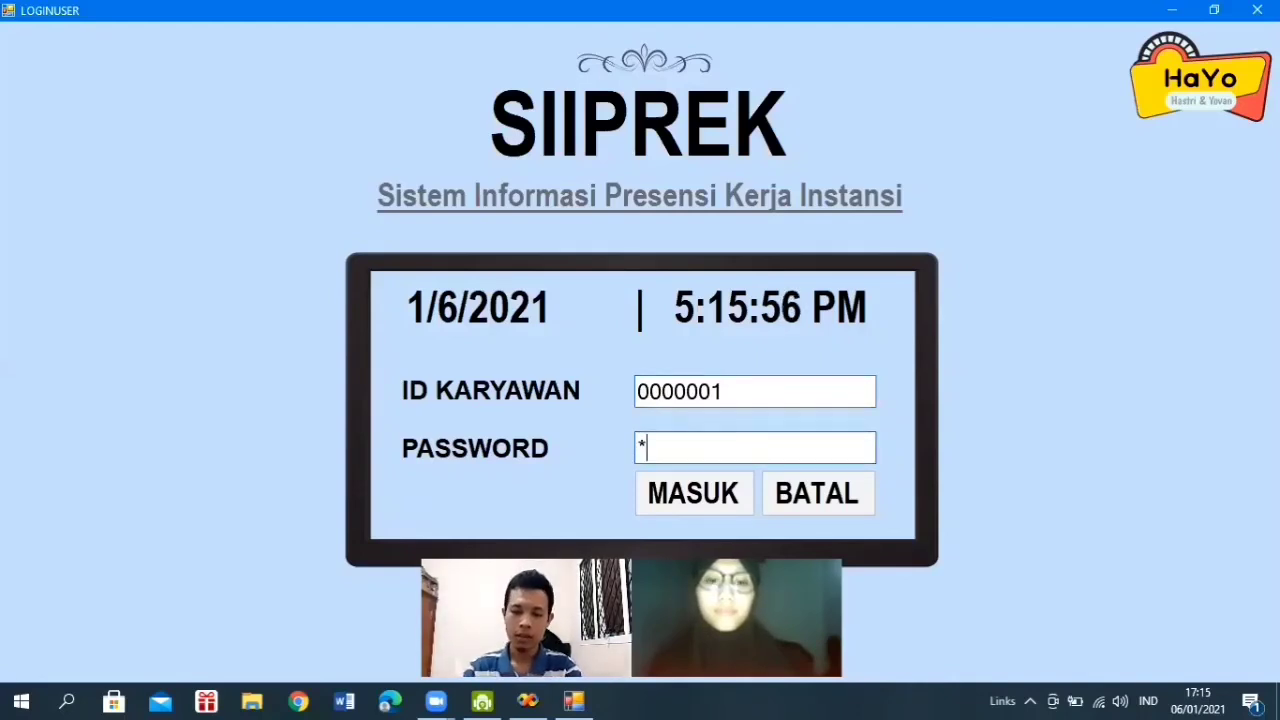
pyautogui.write('*****')
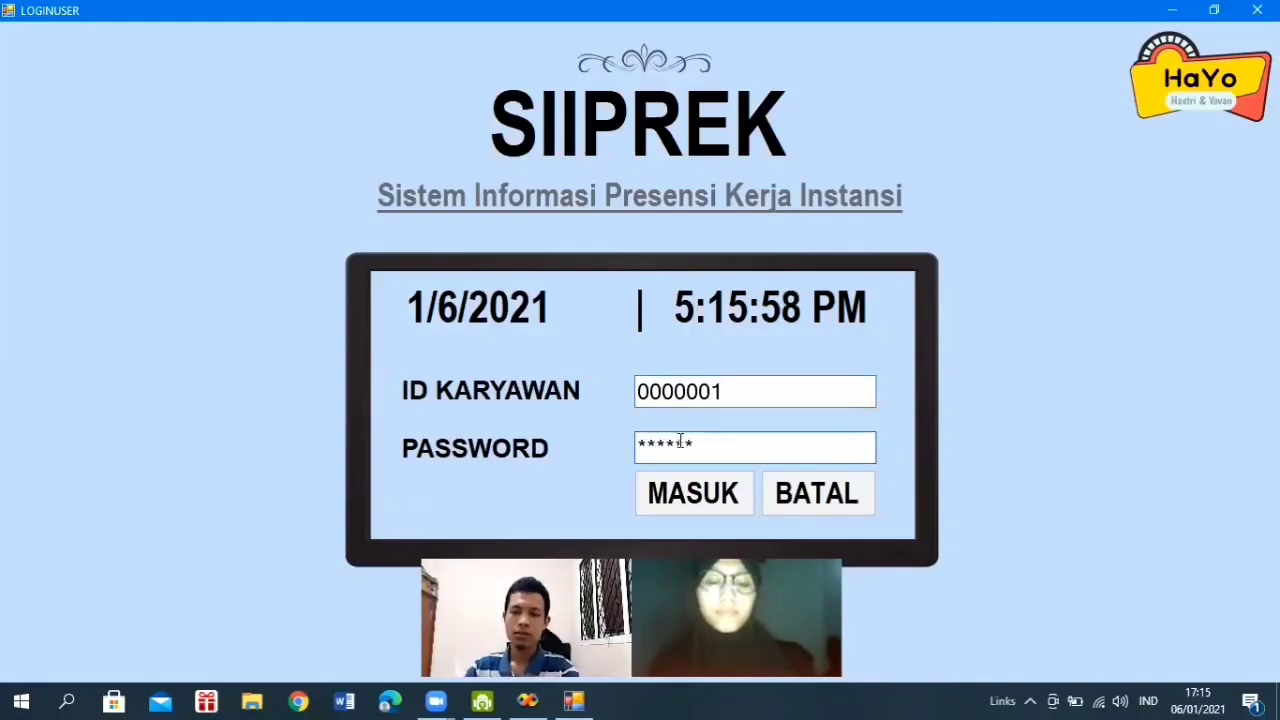
pyautogui.click(705, 497)
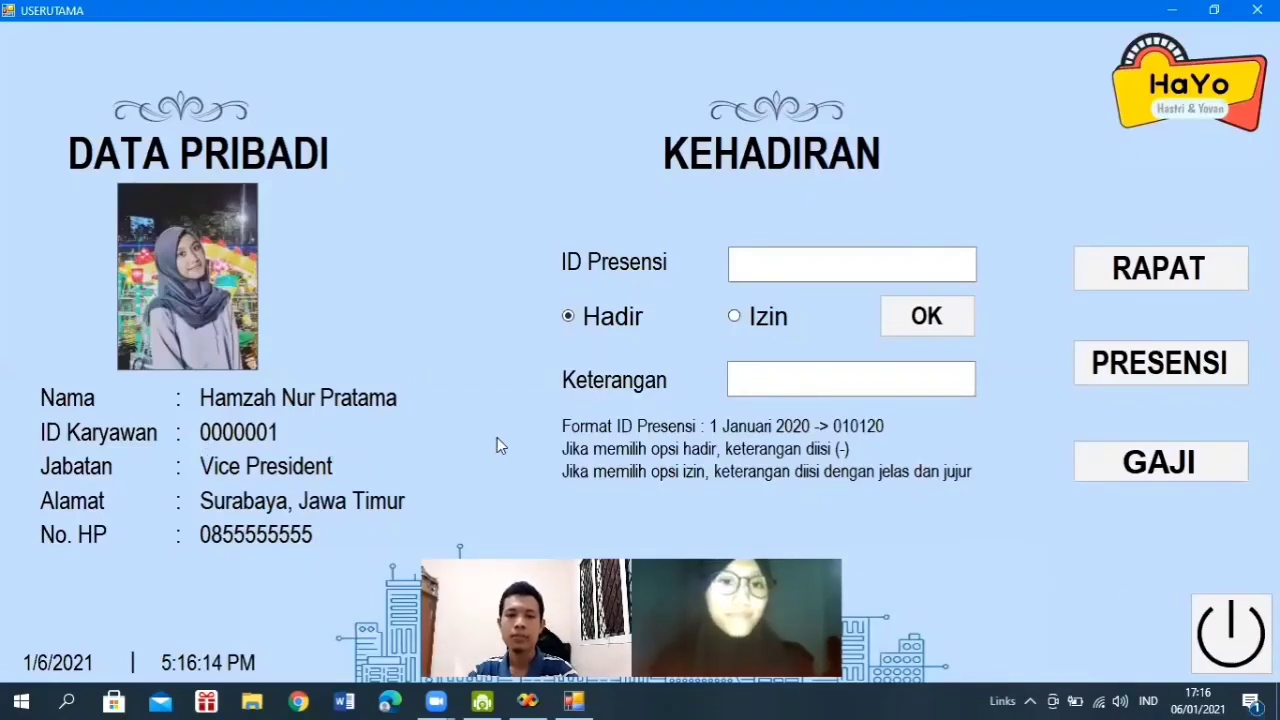
# - Log out and replace the ID KARYAWAN field with a different employee ID
pyautogui.click(1228, 625)
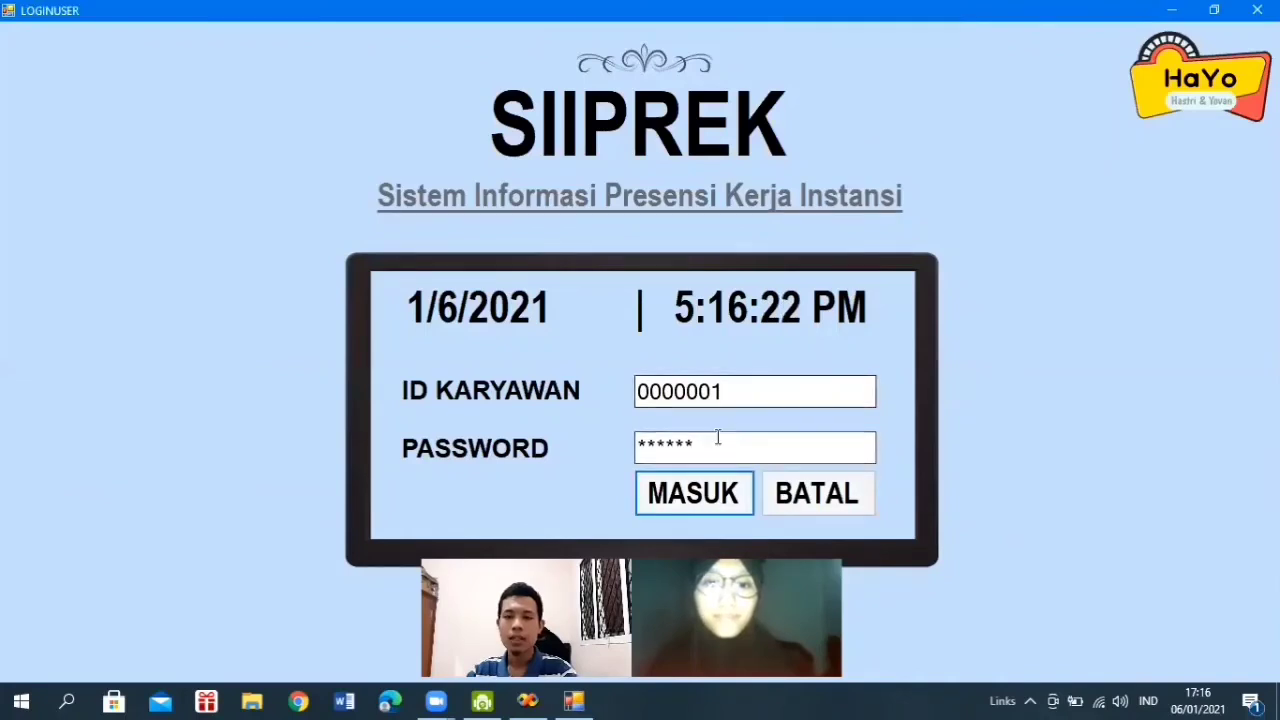
pyautogui.moveTo(730, 391); pyautogui.dragTo(634, 391)
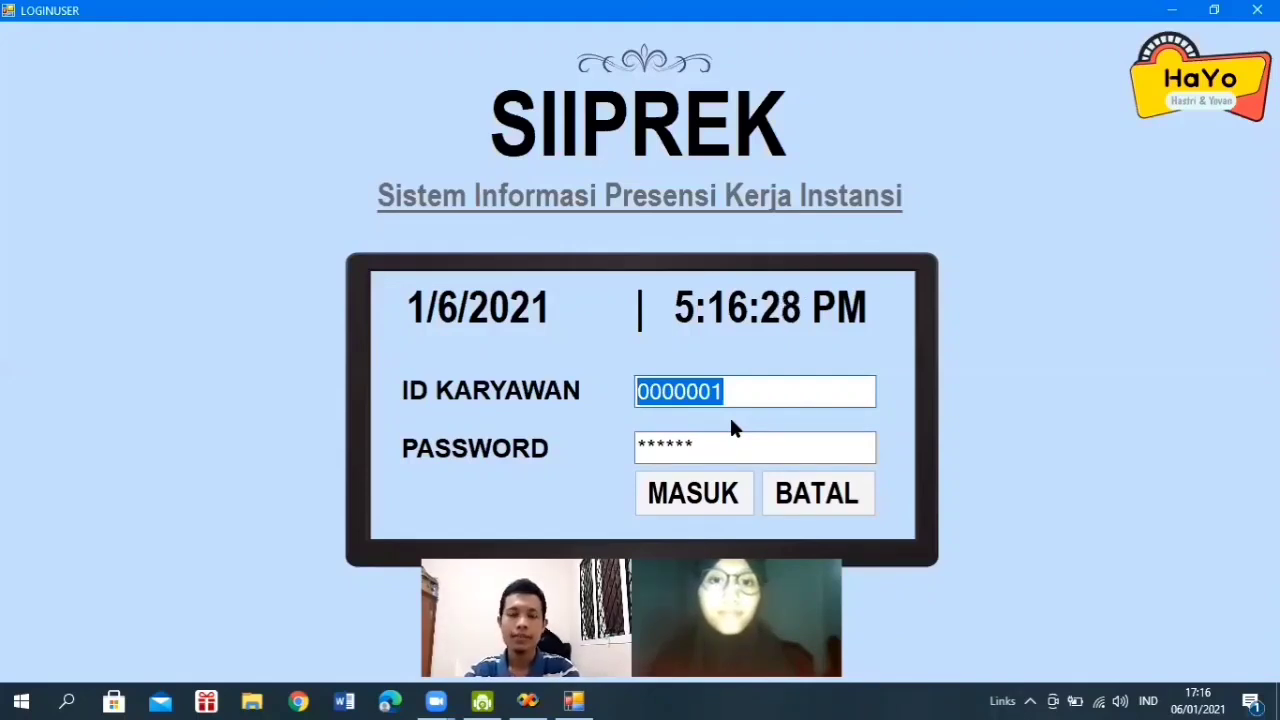
pyautogui.press('BackSpace')
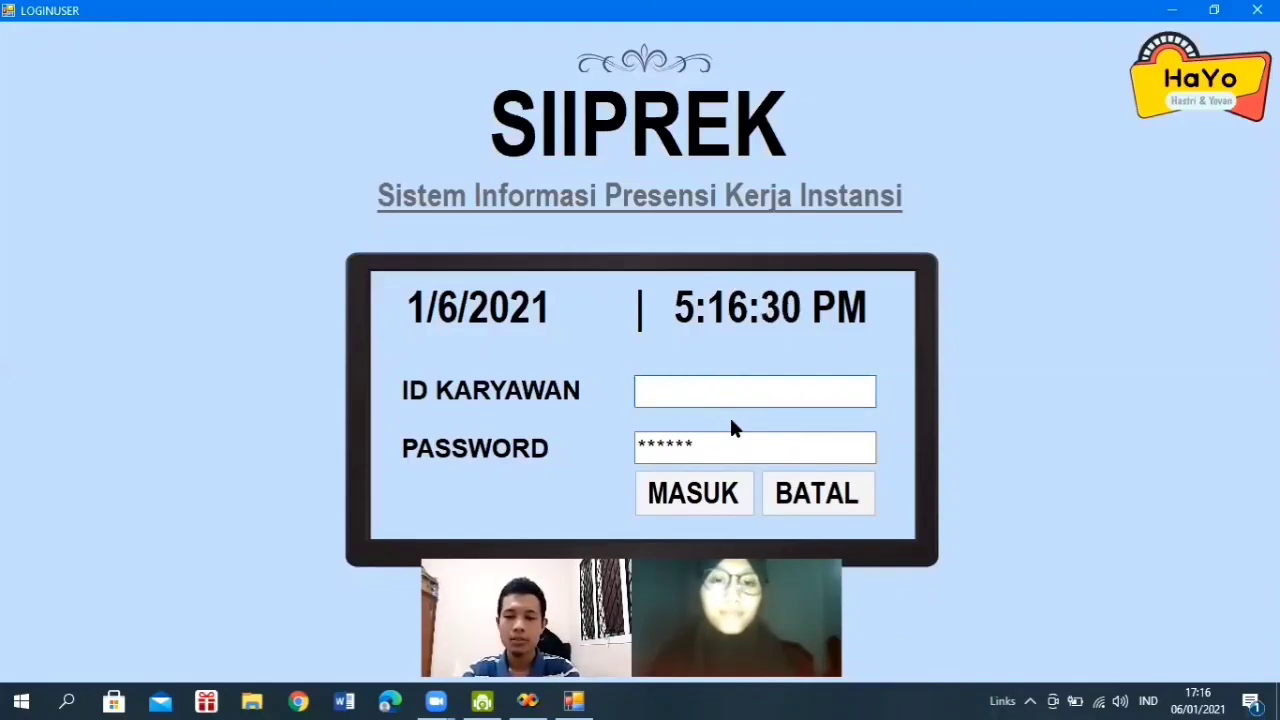
pyautogui.write('00')
pyautogui.write('0')
pyautogui.press('BackSpace')
pyautogui.press('BackSpace')
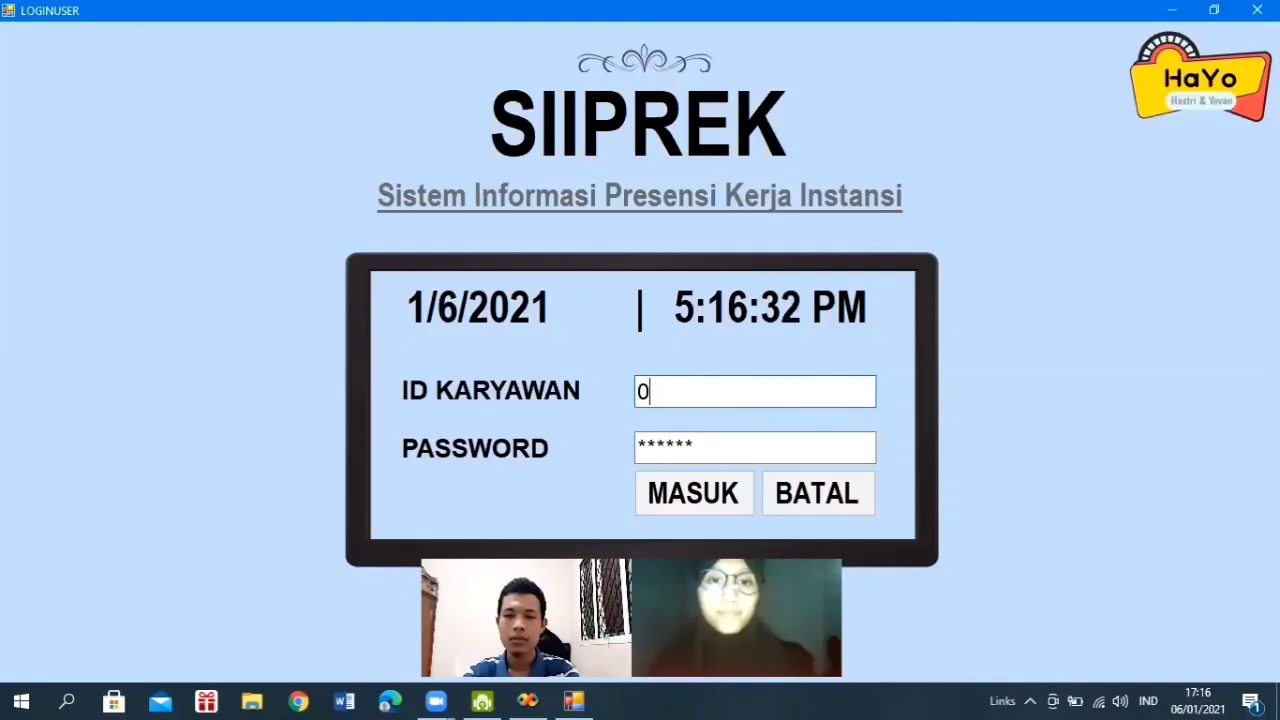
pyautogui.write('720')
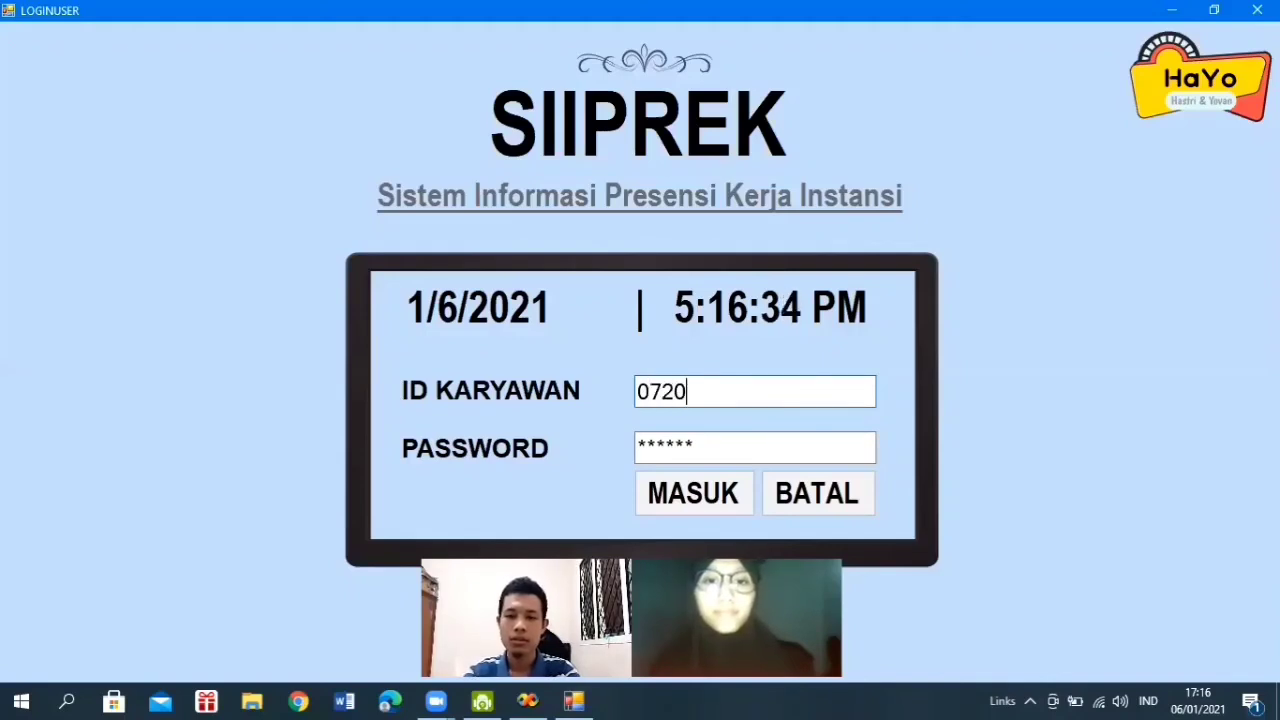
pyautogui.write('002')
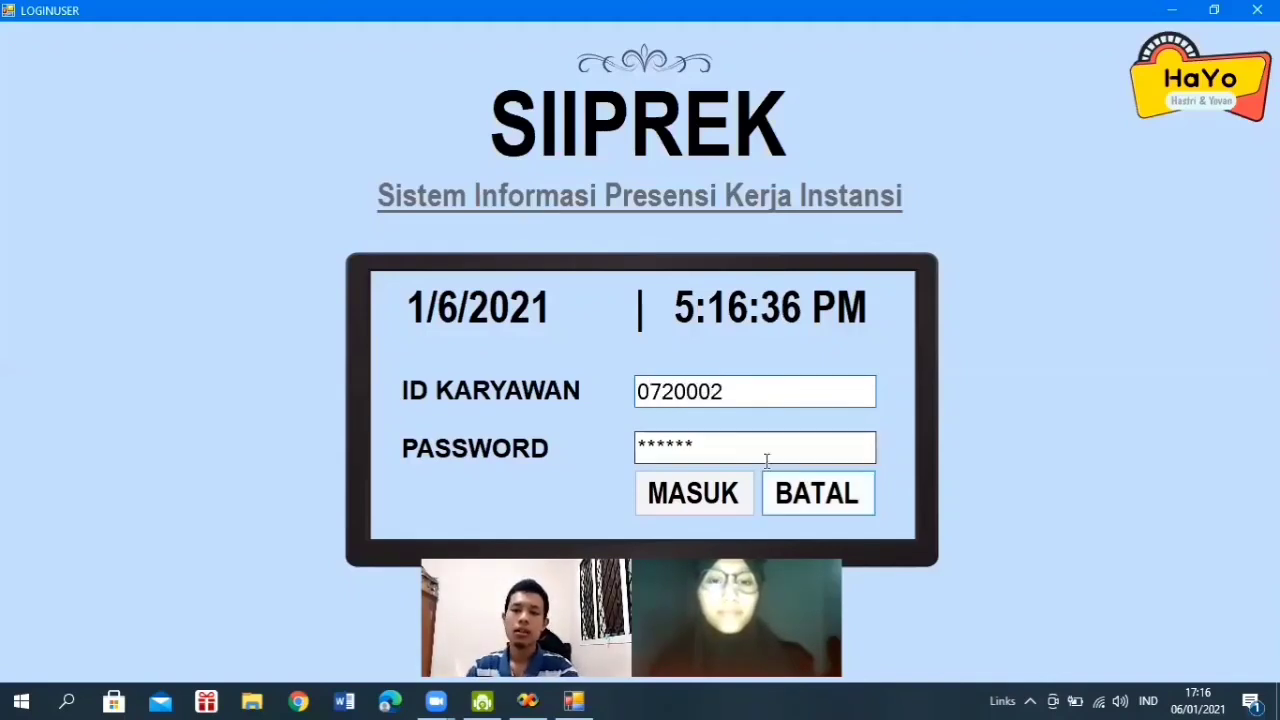
# - Replace the PASSWORD field with the account password, retyping it after a mistake
pyautogui.moveTo(729, 447); pyautogui.dragTo(630, 450)
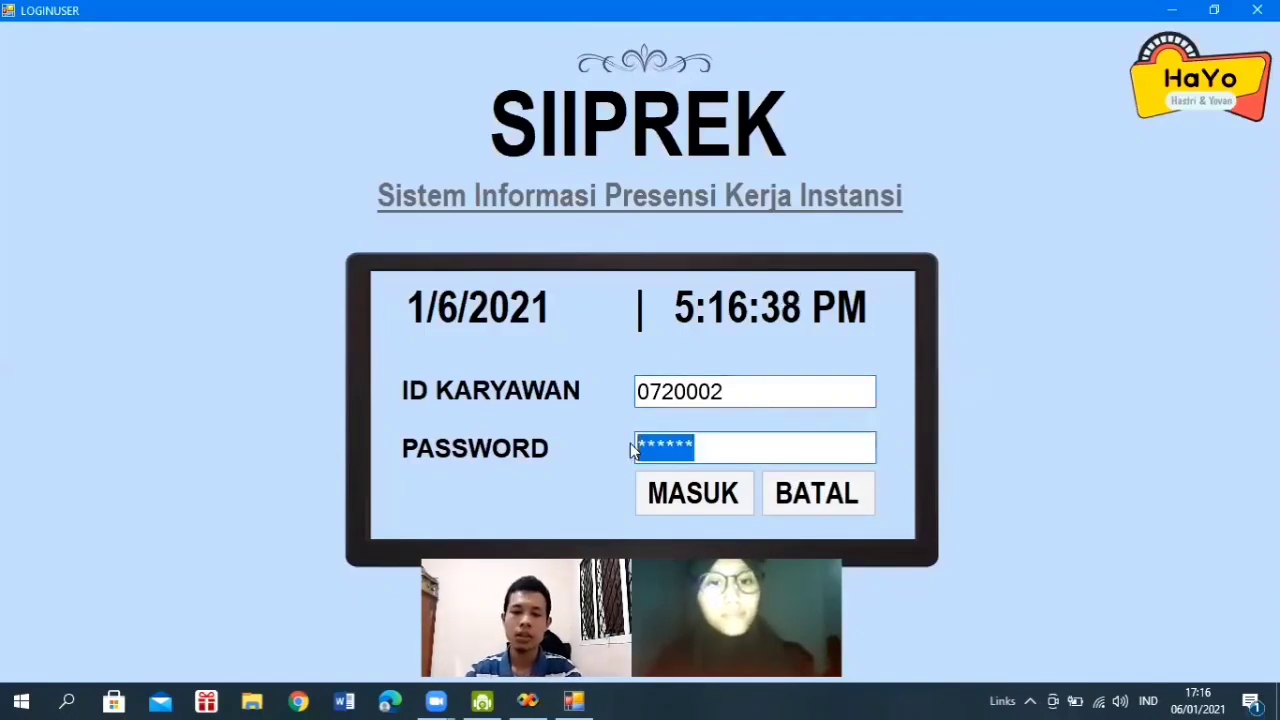
pyautogui.write('*****')
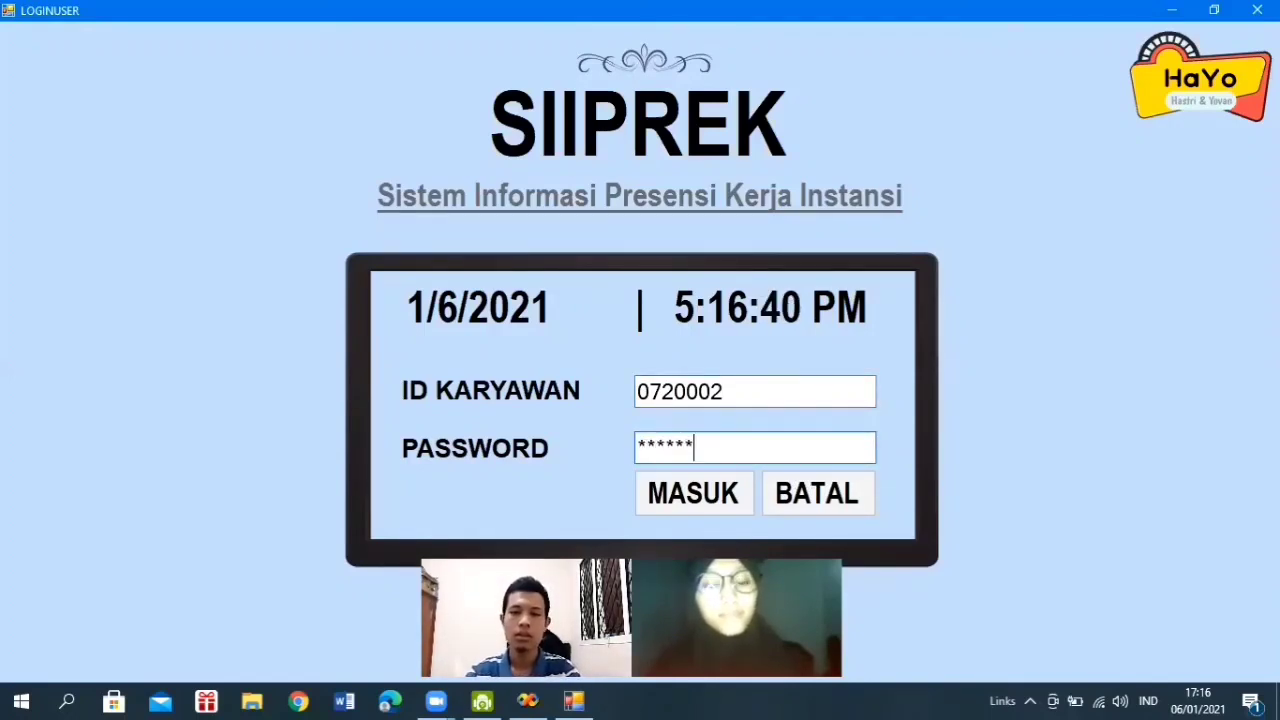
pyautogui.press('BackSpace')
pyautogui.press('BackSpace')
pyautogui.press('BackSpace')
pyautogui.press('BackSpace')
pyautogui.press('BackSpace')
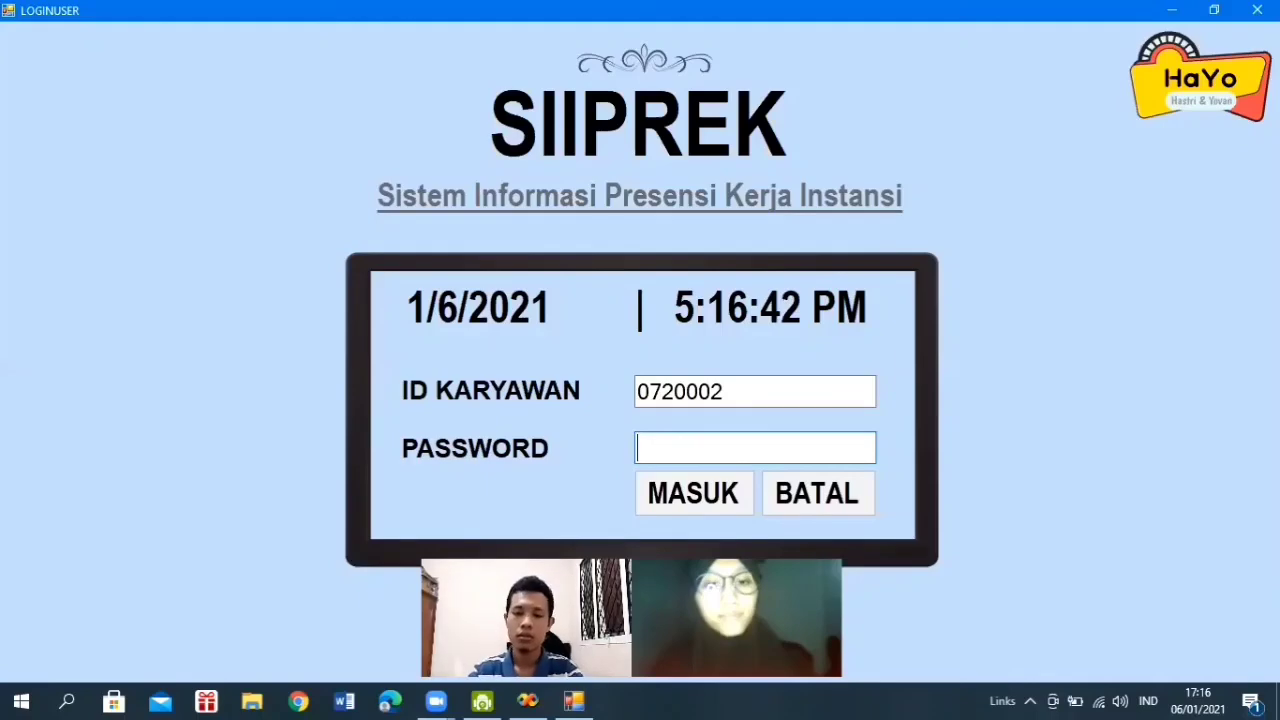
pyautogui.write('*****')
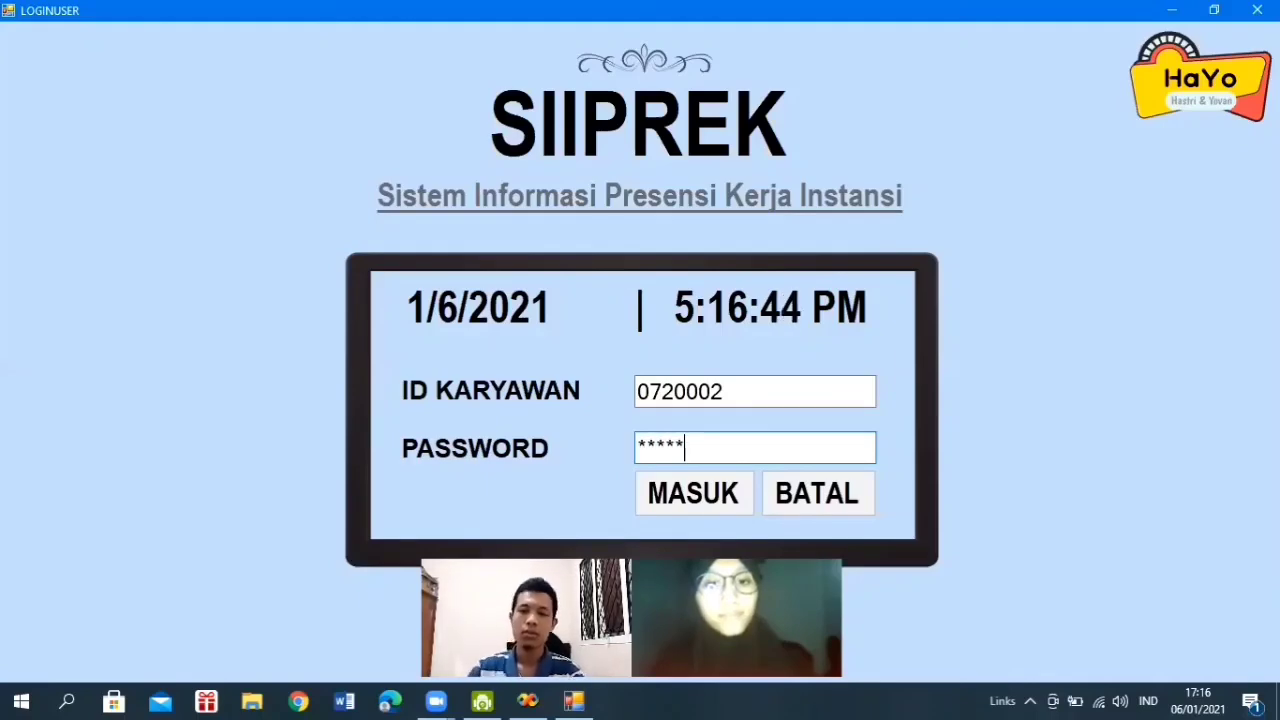
# - Sign in, view the Meeting PT Indofood entry under RAPAT, then go back
pyautogui.click(677, 501)
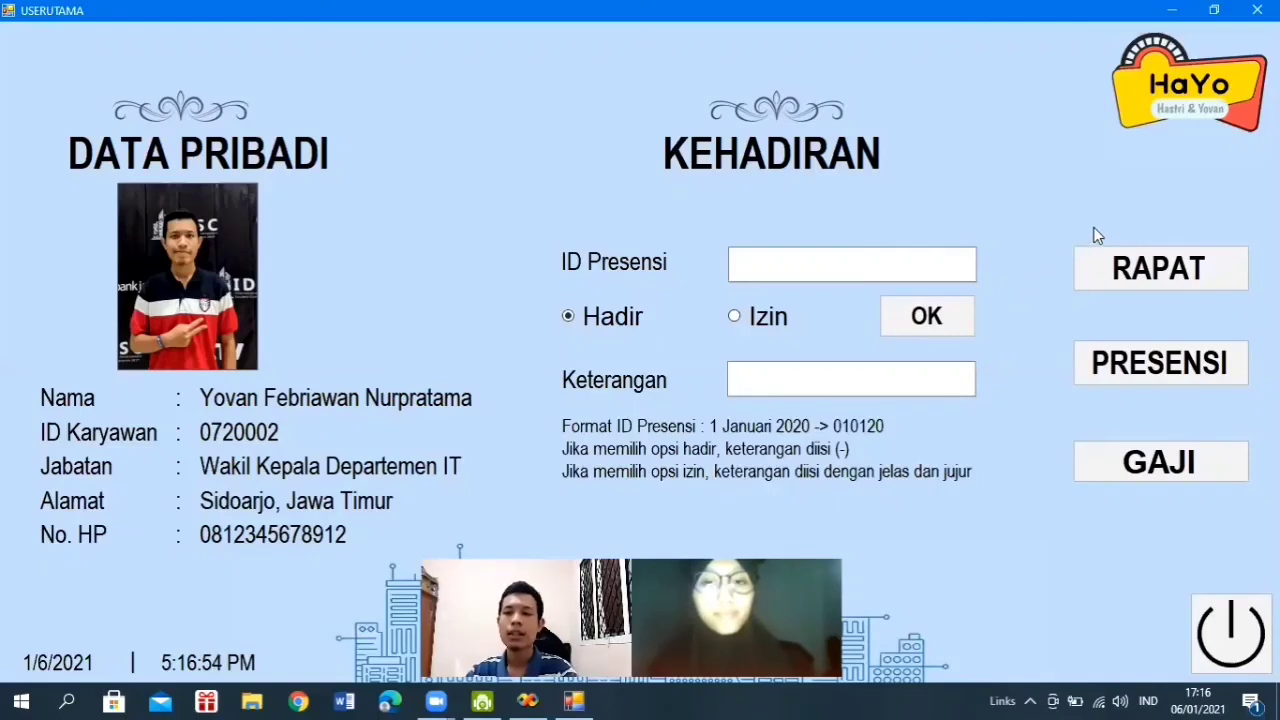
pyautogui.click(1148, 280)
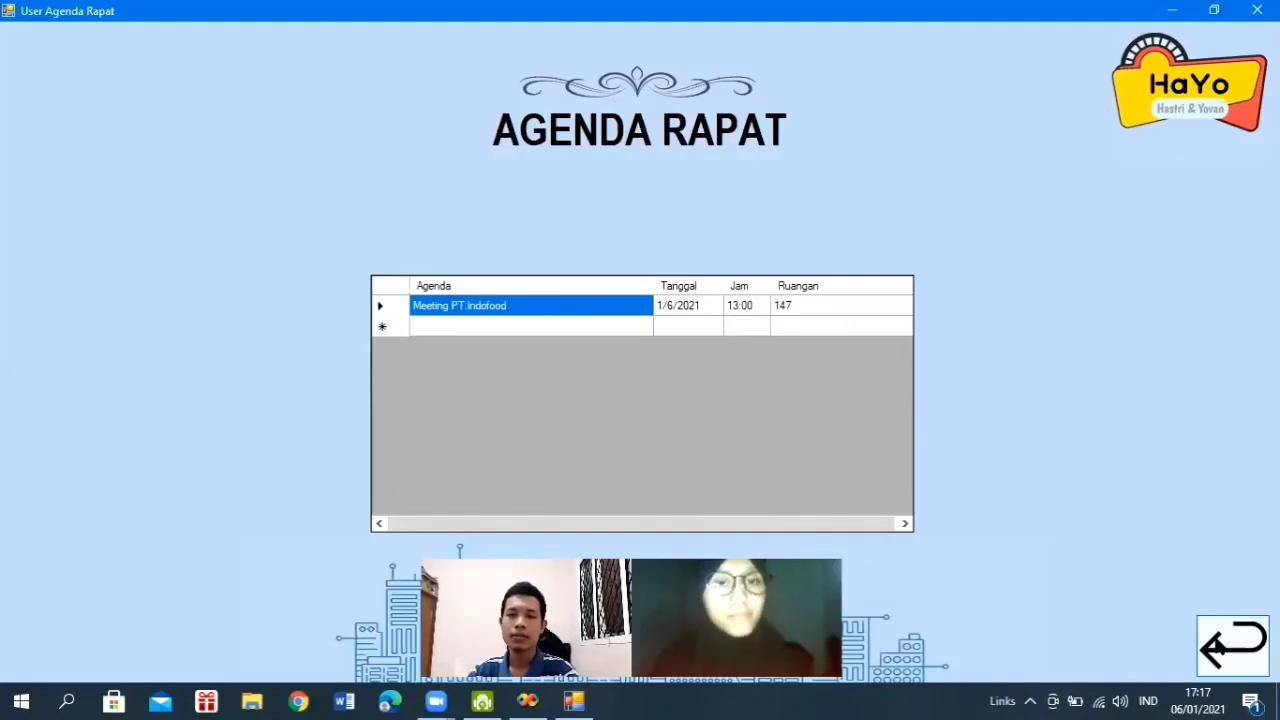
pyautogui.click(1232, 646)
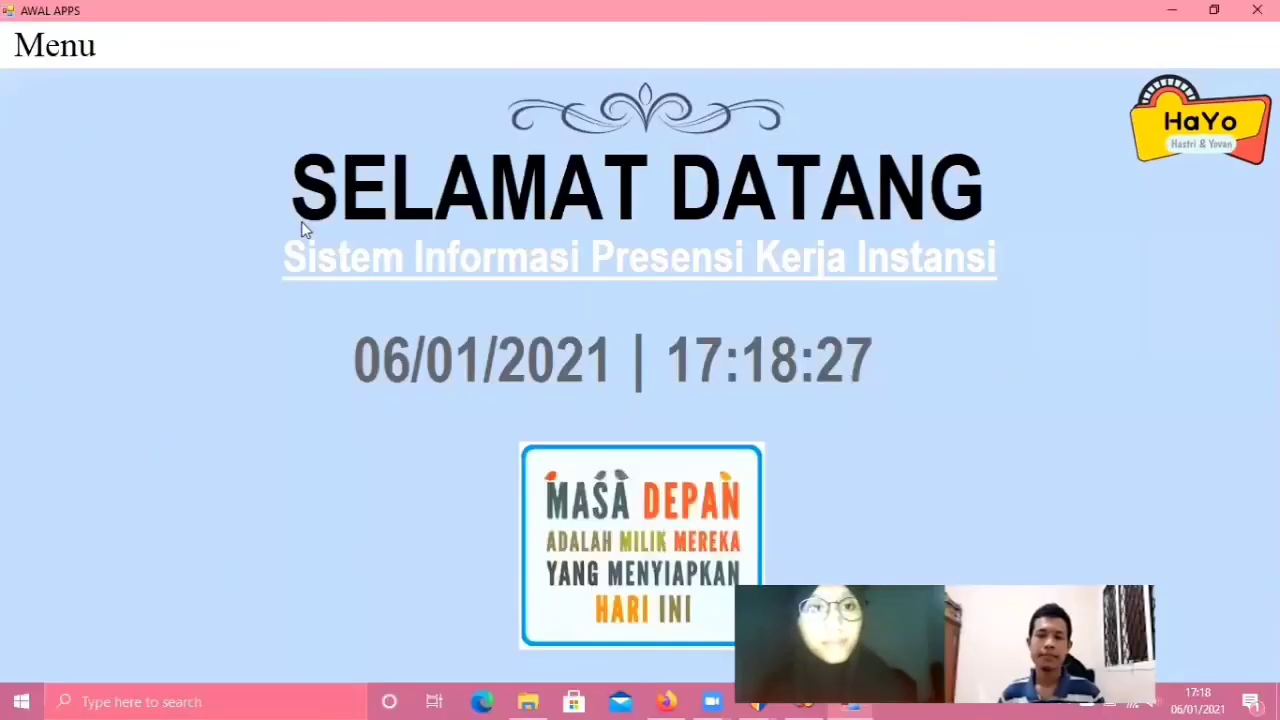
# - Open the User login form from Menu > Masuk and fill in another employee's ID and password
pyautogui.click(55, 45)
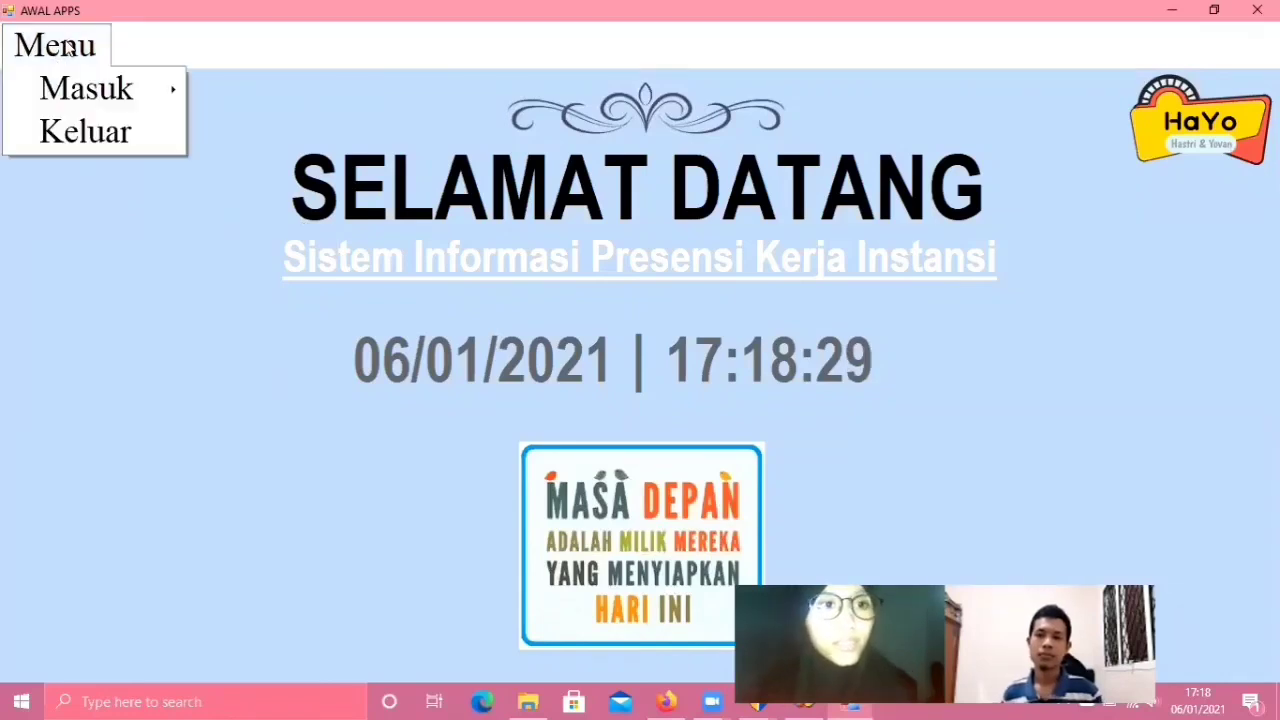
pyautogui.moveTo(91, 88)
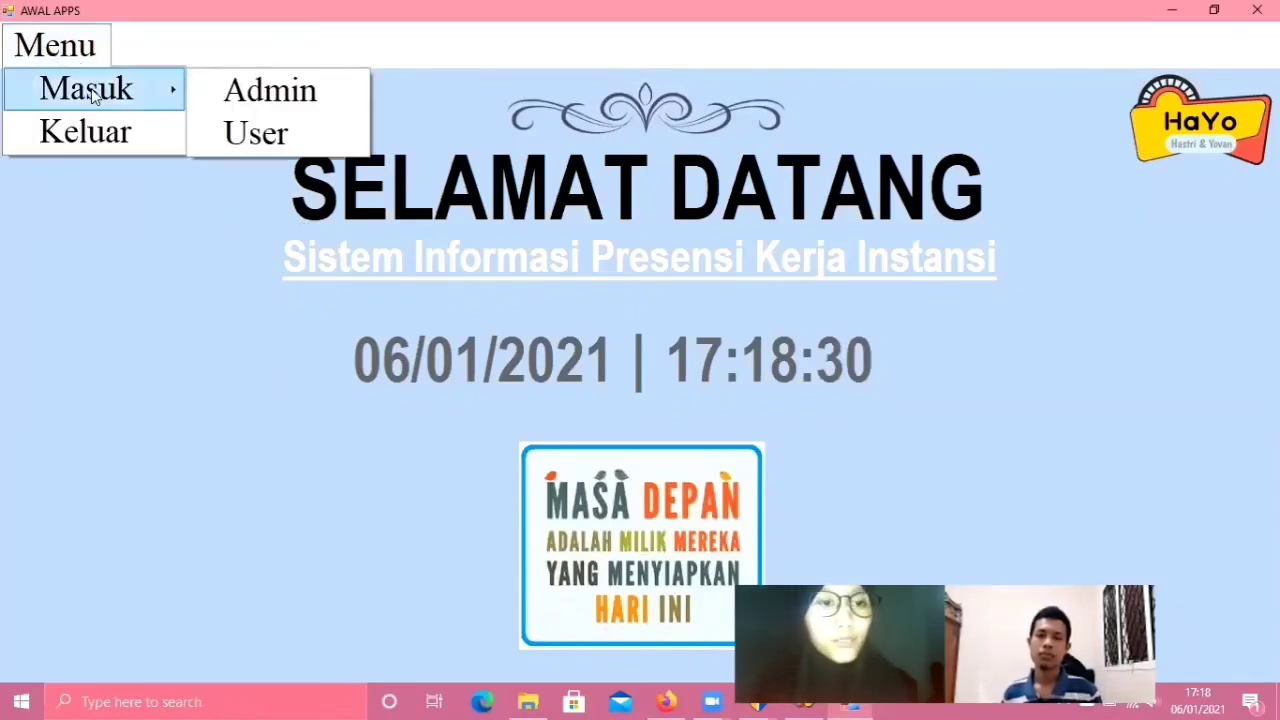
pyautogui.click(290, 131)
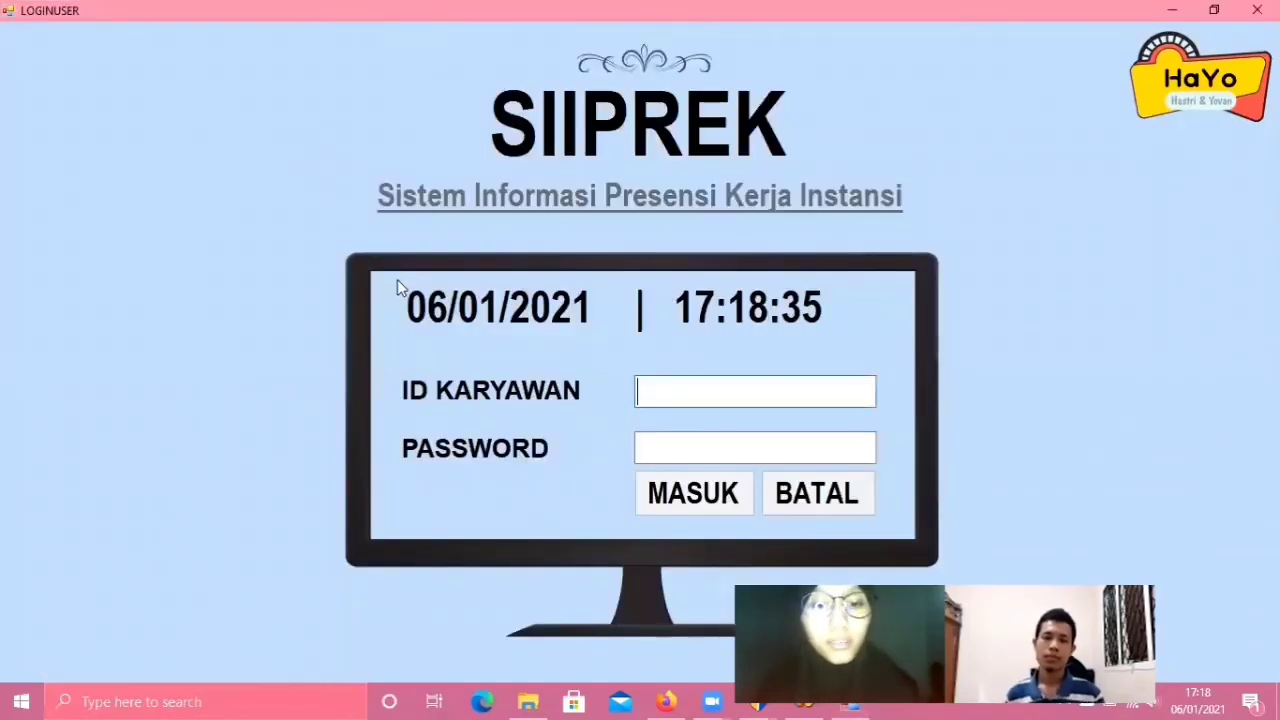
pyautogui.write('0')
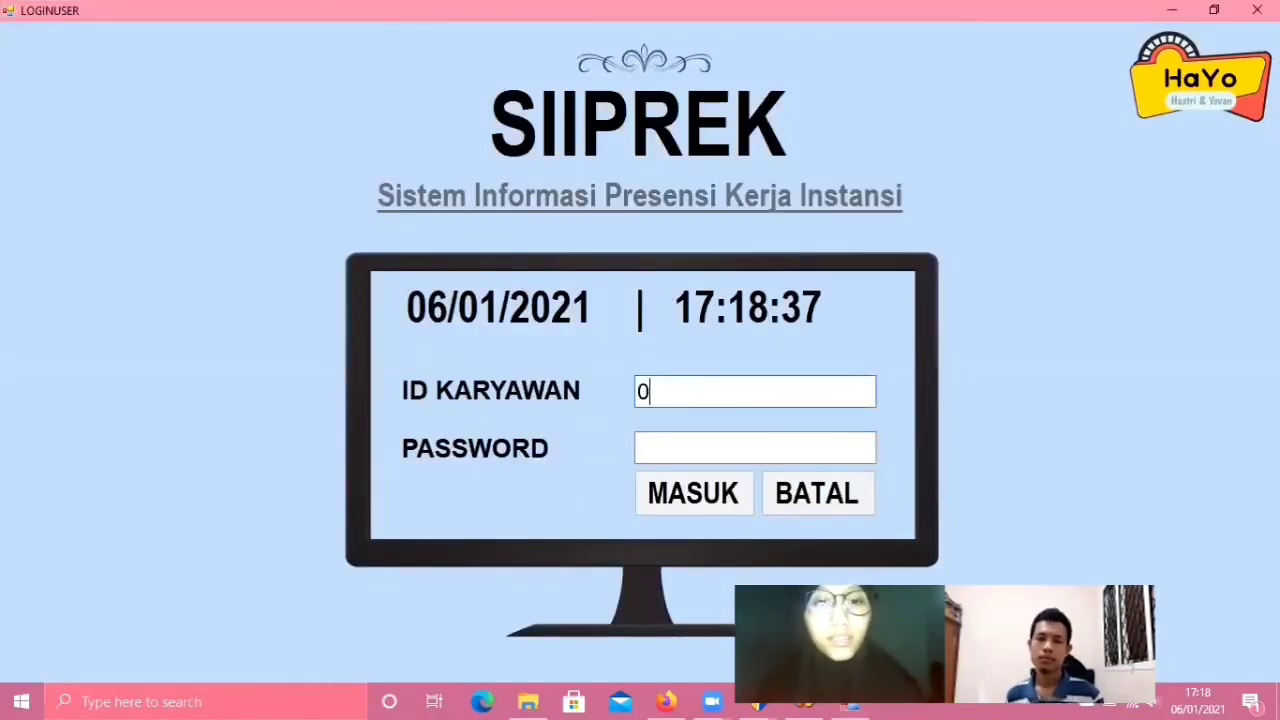
pyautogui.write('710007')
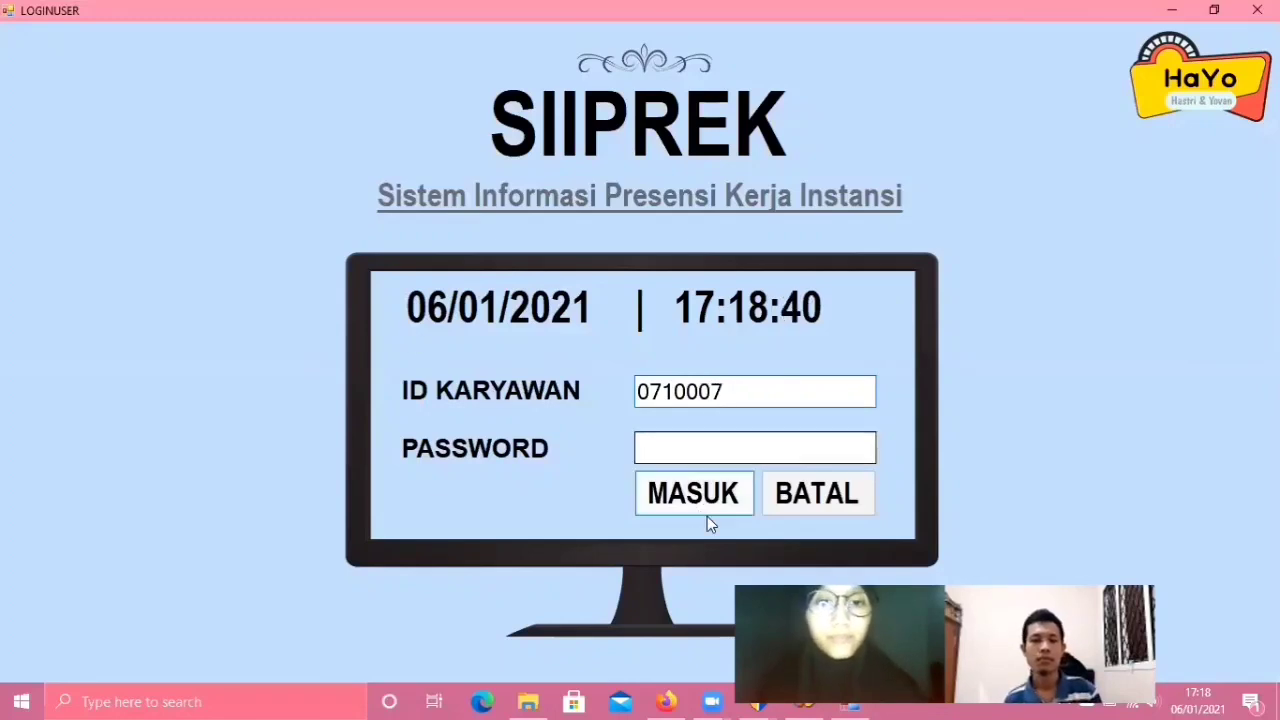
pyautogui.click(666, 440)
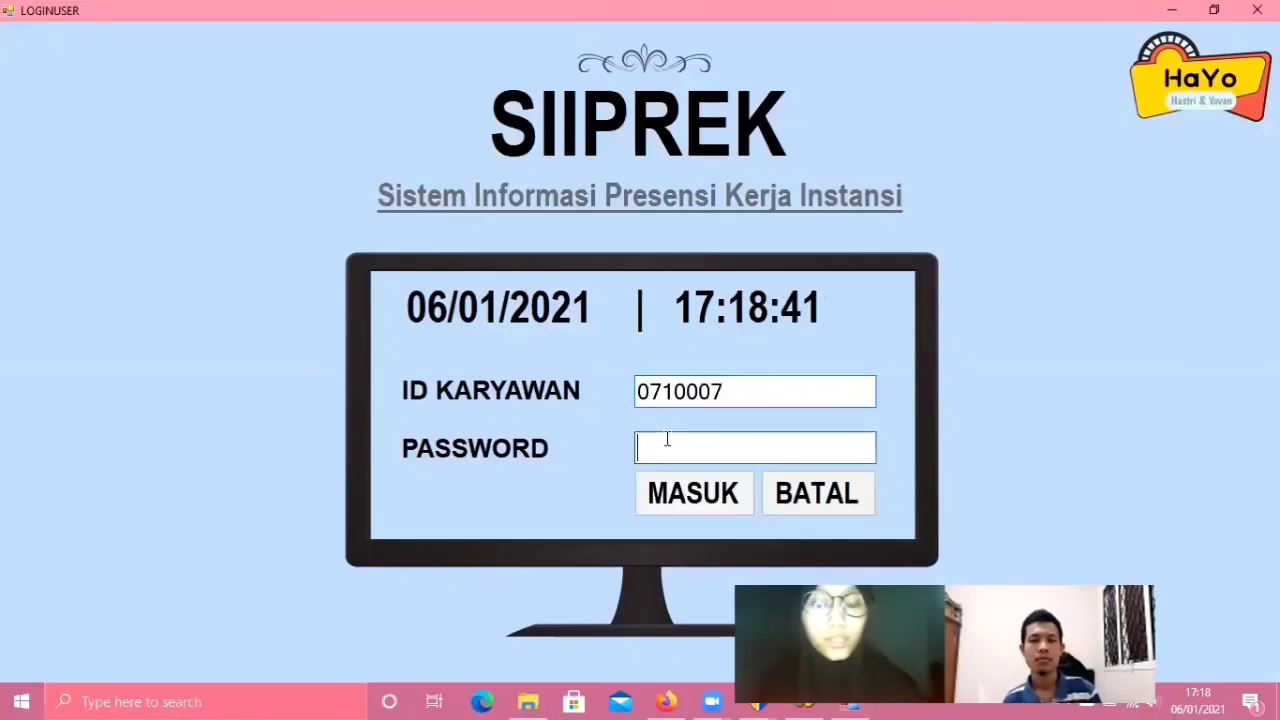
pyautogui.write('****')
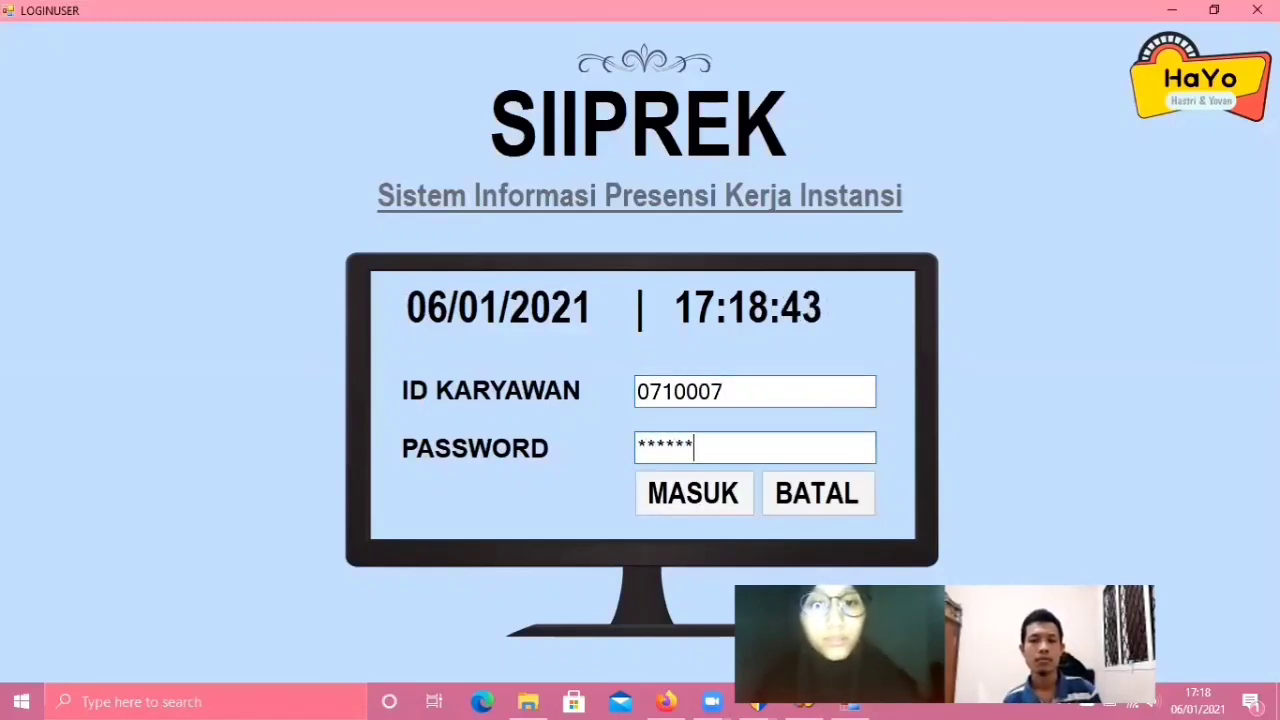
# - Sign in, view the GAJI salary grid totalling 25000000, and go back to the dashboard
pyautogui.click(703, 497)
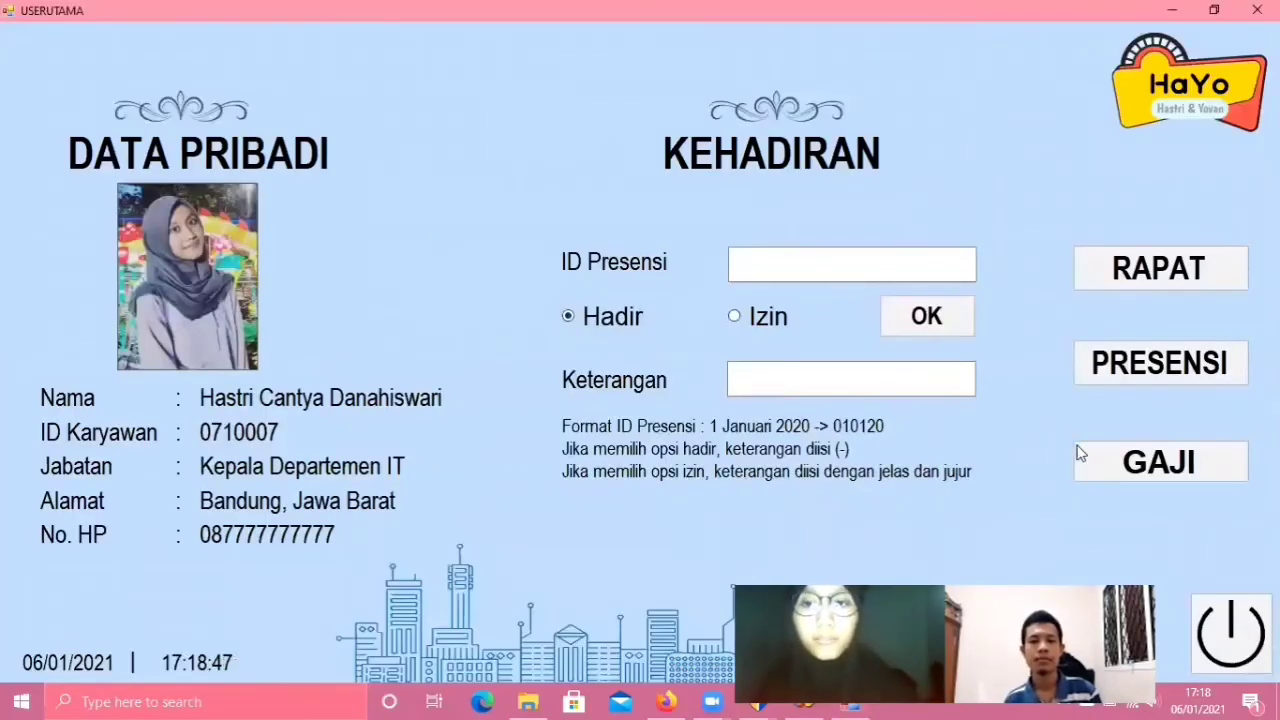
pyautogui.click(1116, 468)
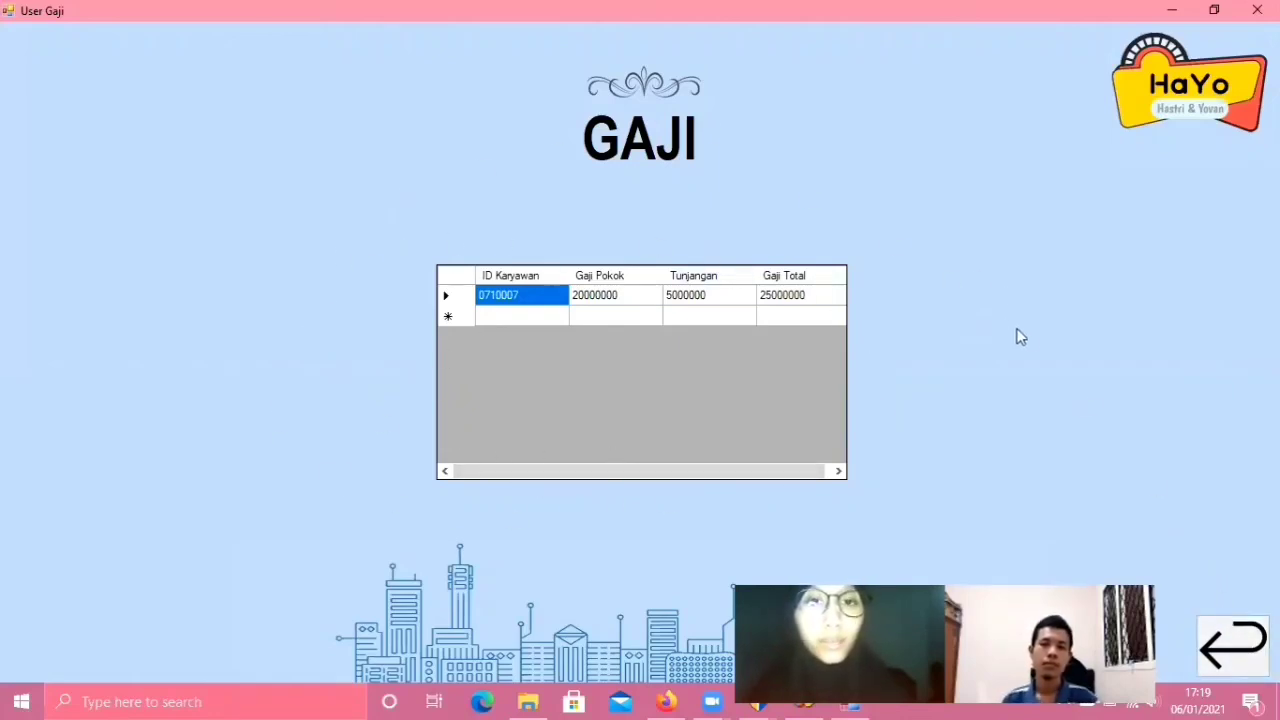
pyautogui.click(1233, 640)
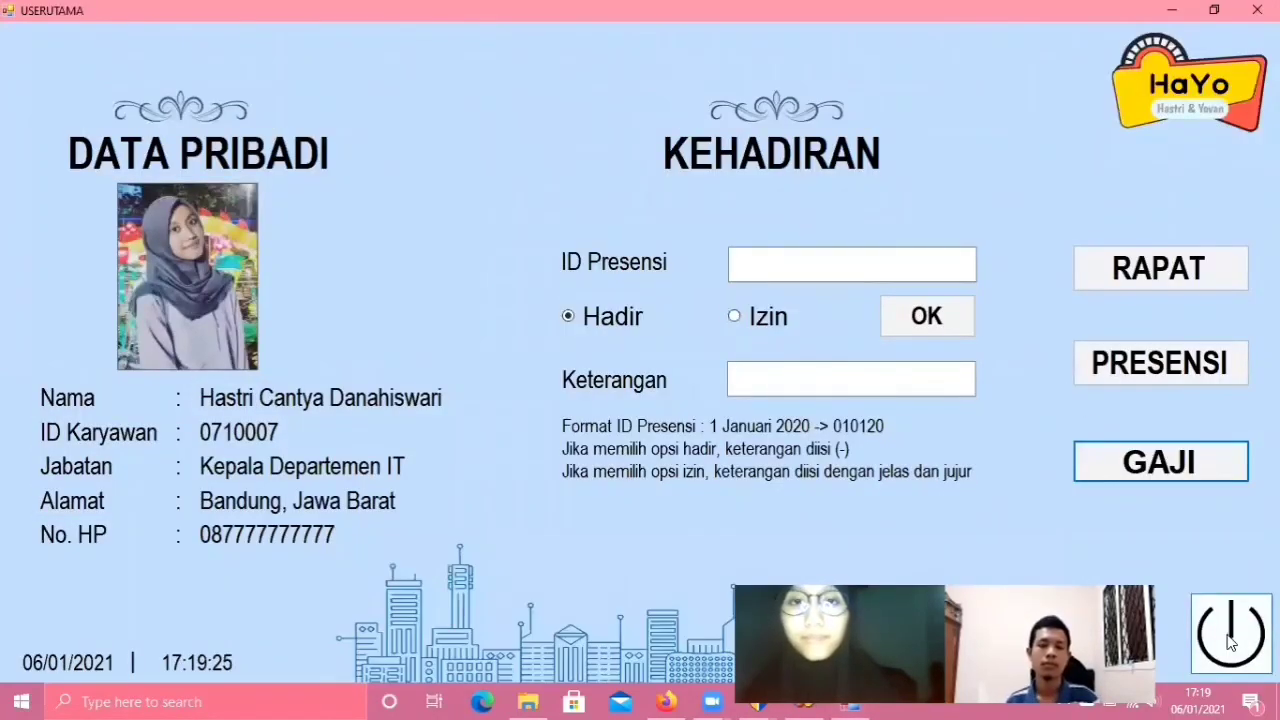
# - Log out and replace ID KARYAWAN with the first employee's ID
pyautogui.click(1230, 638)
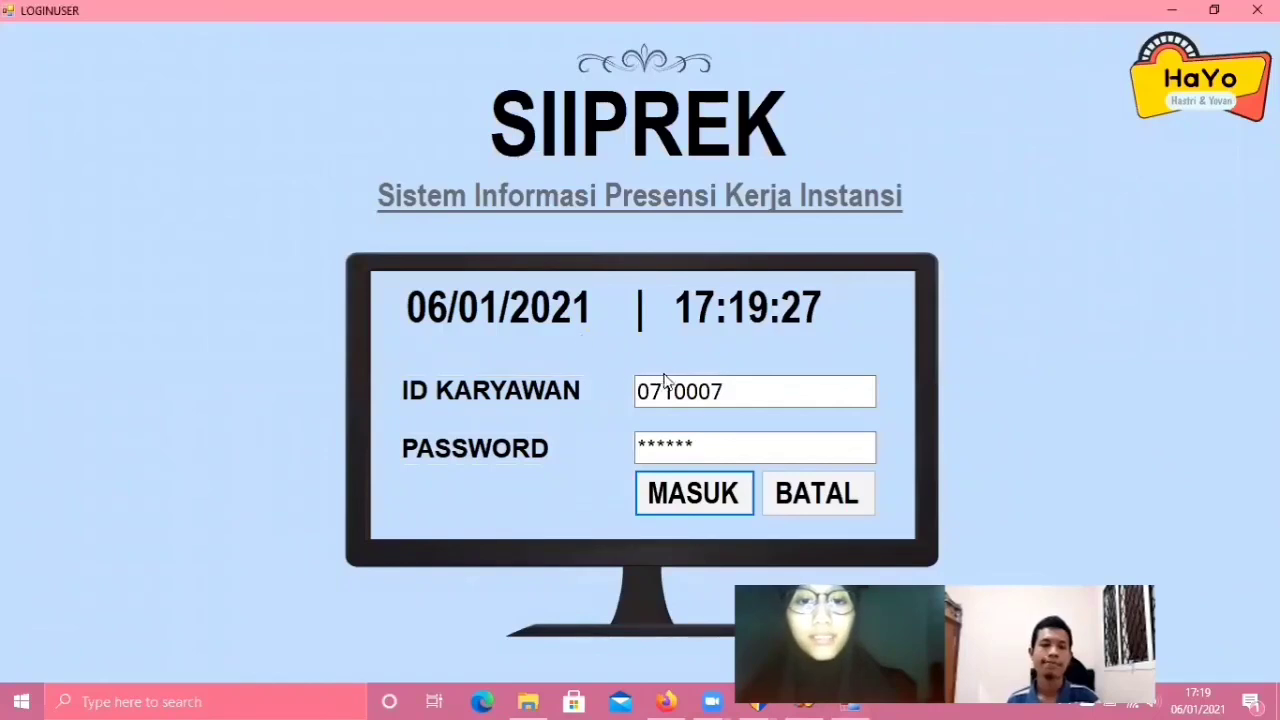
pyautogui.doubleClick(737, 390)
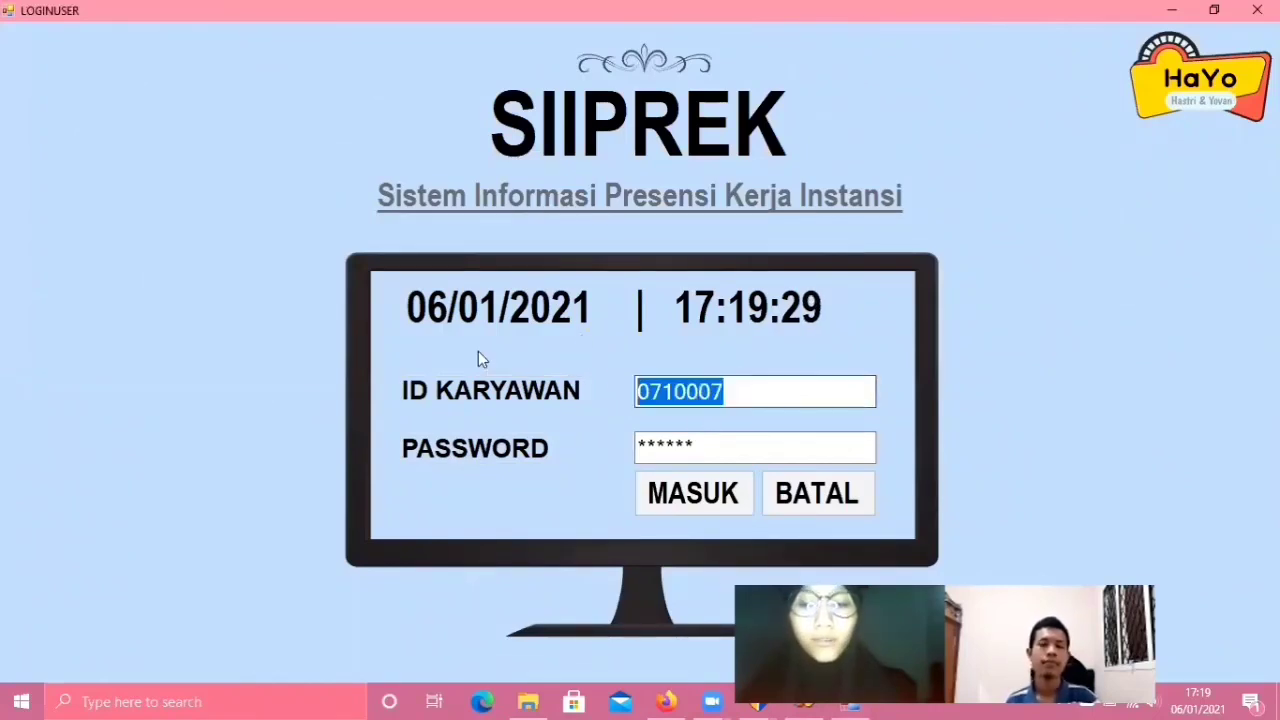
pyautogui.press('BackSpace')
pyautogui.write('072')
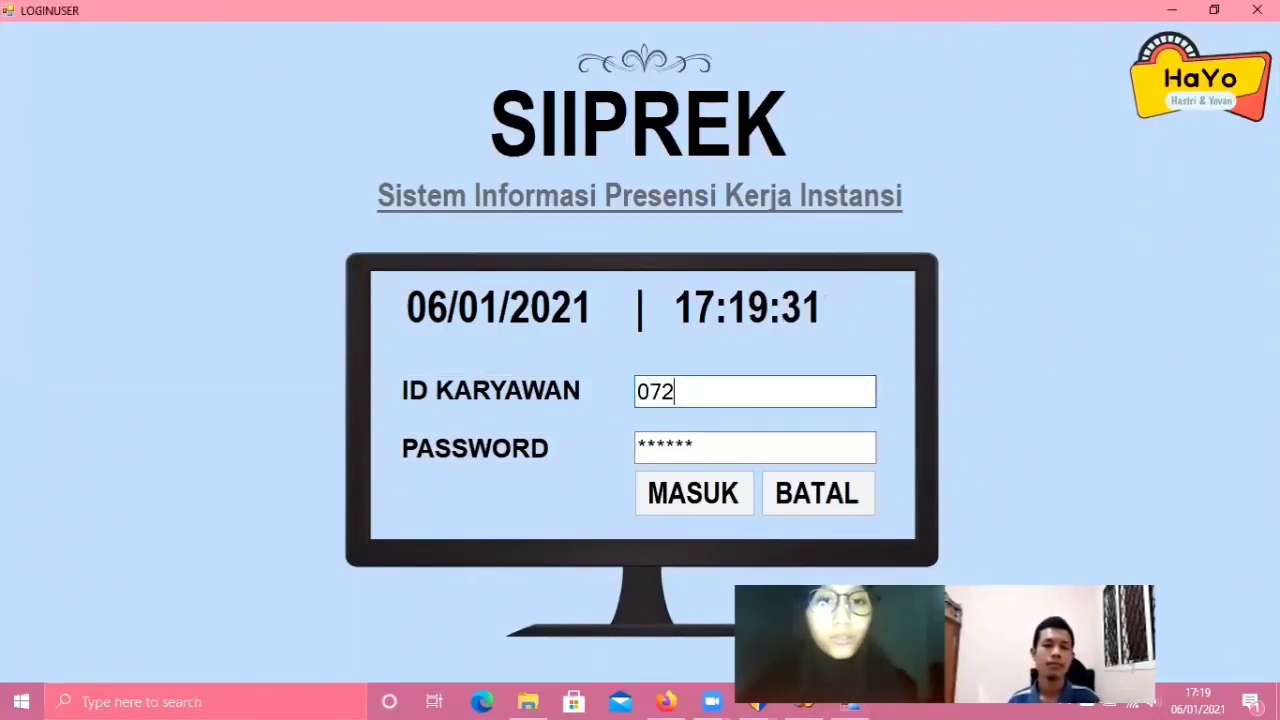
pyautogui.write('0002')
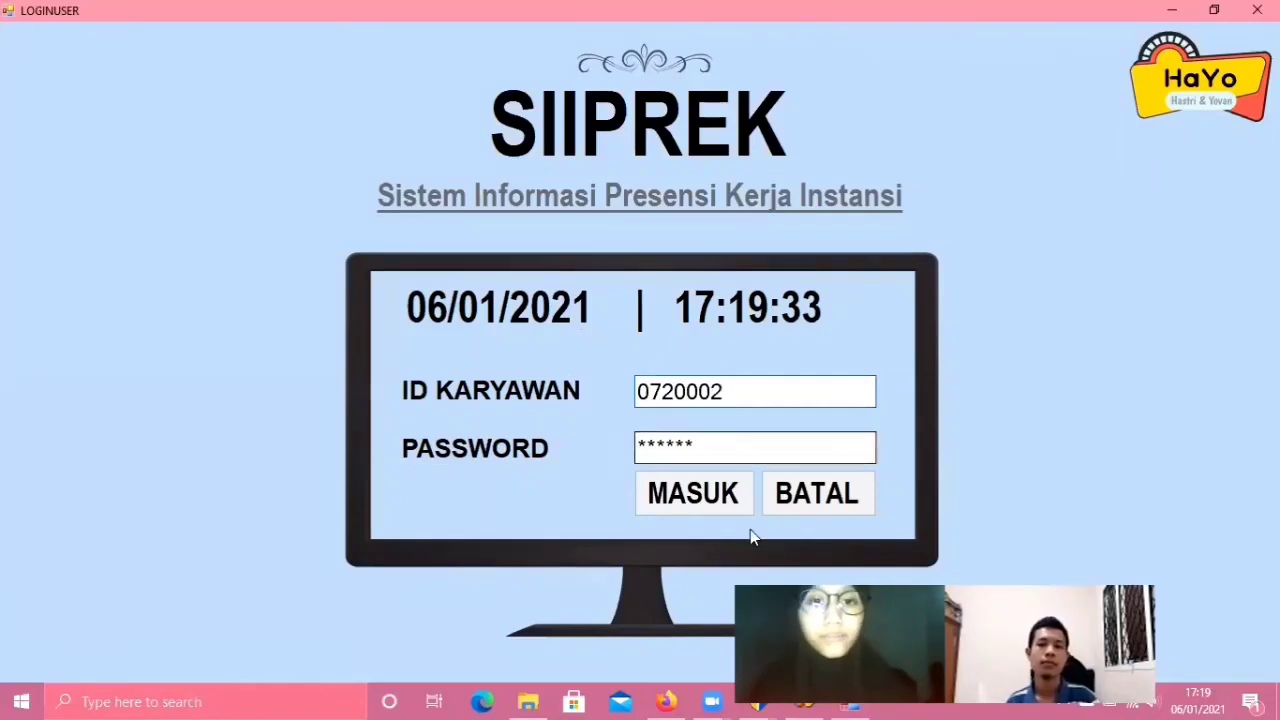
# - Enter the account password, sign in, and open the GAJI table totalling 24750000
pyautogui.press('Tab')
pyautogui.press('BackSpace')
pyautogui.write('123')
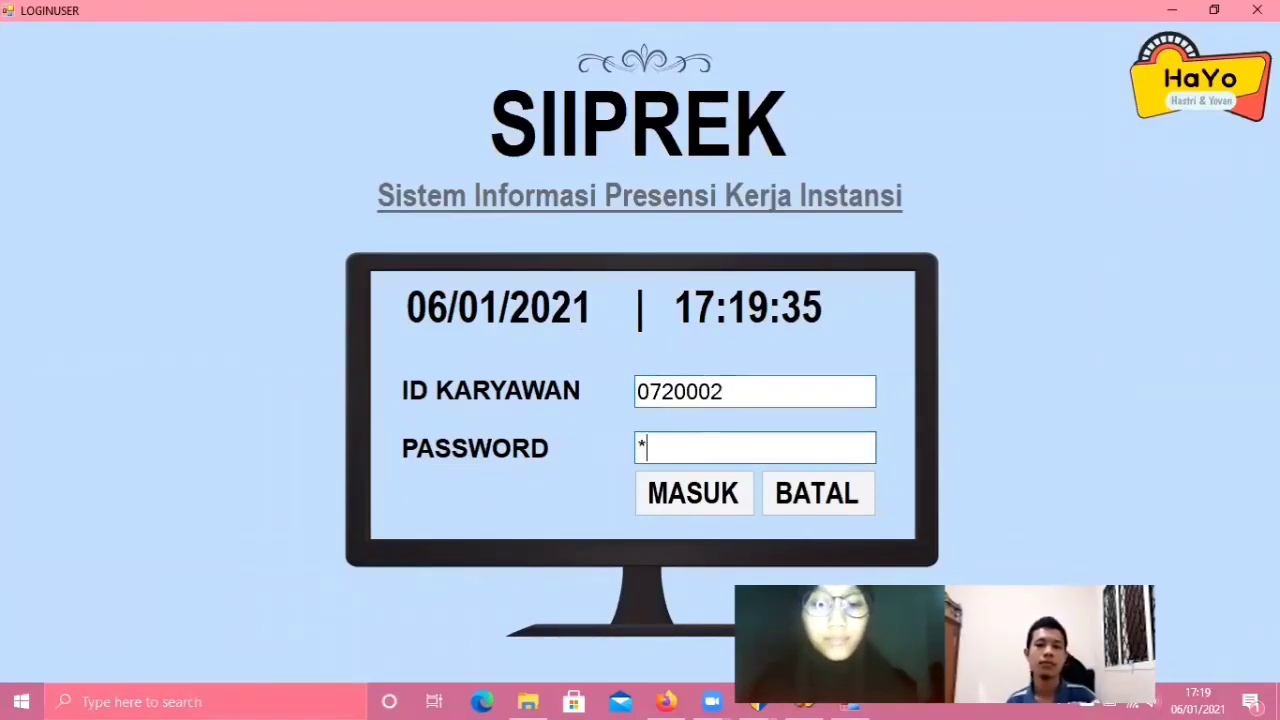
pyautogui.write('45')
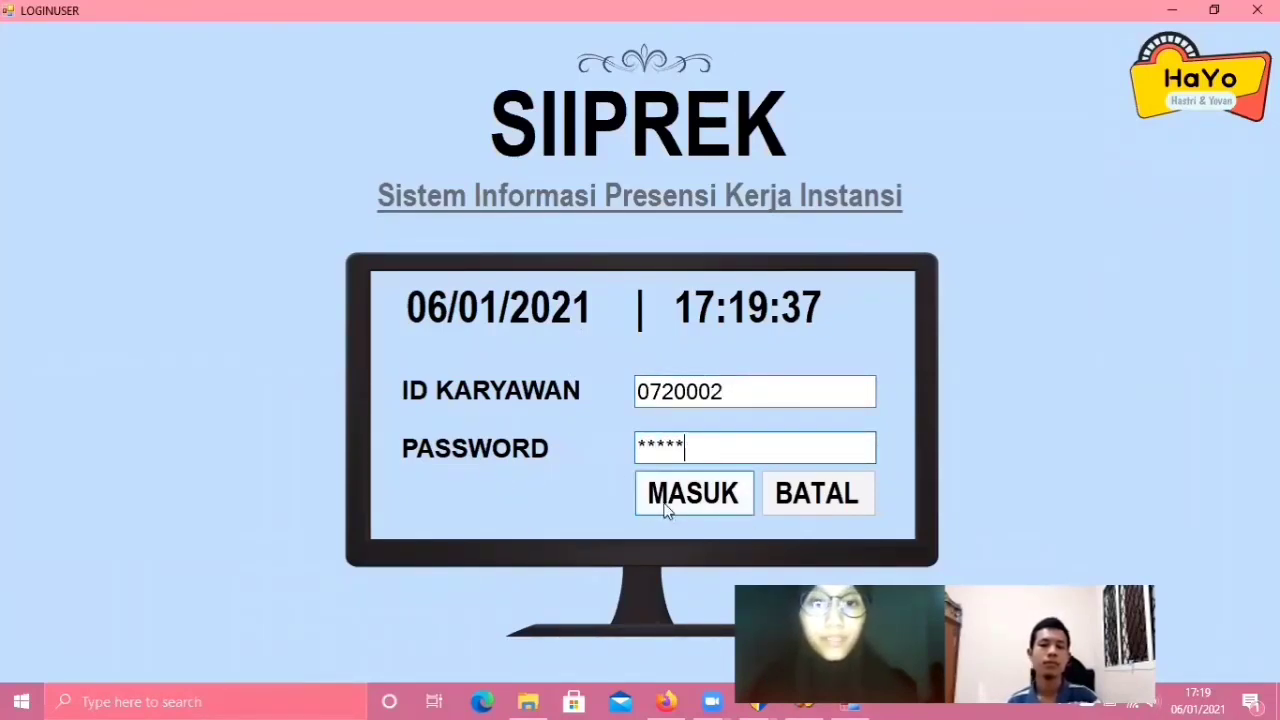
pyautogui.press('BackSpace')
pyautogui.press('BackSpace')
pyautogui.press('BackSpace')
pyautogui.press('BackSpace')
pyautogui.press('BackSpace')
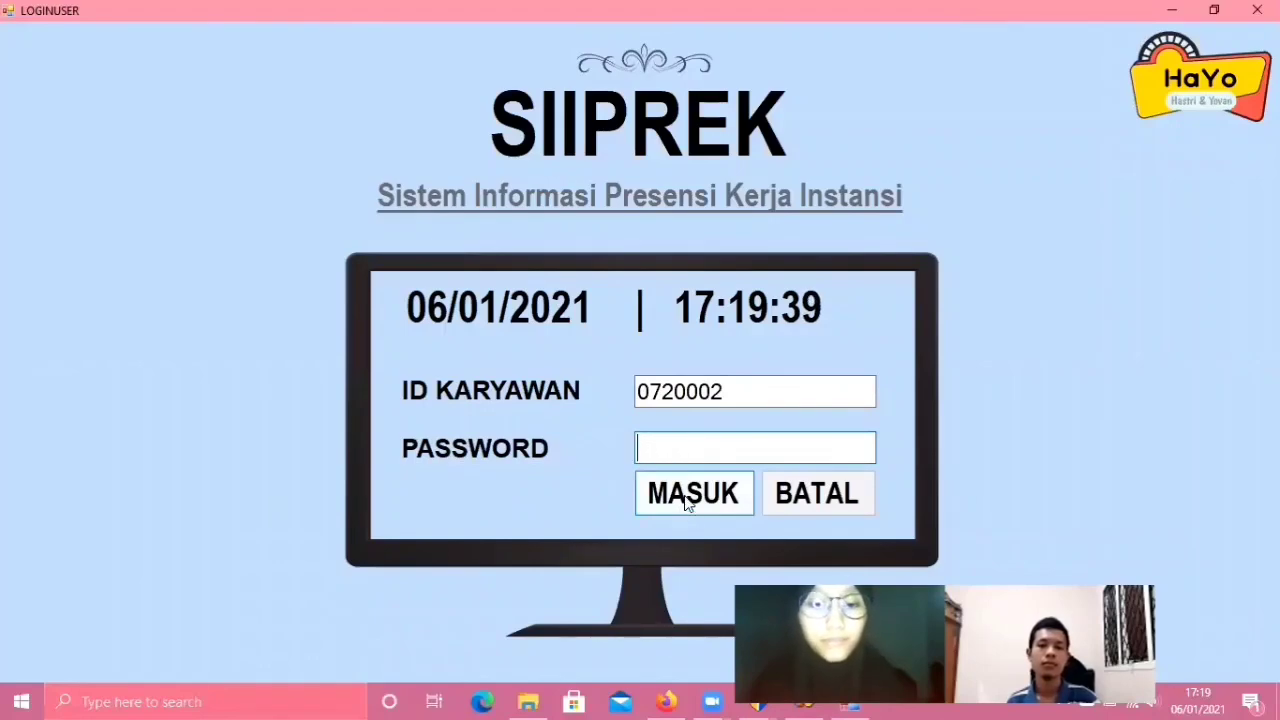
pyautogui.write('12345')
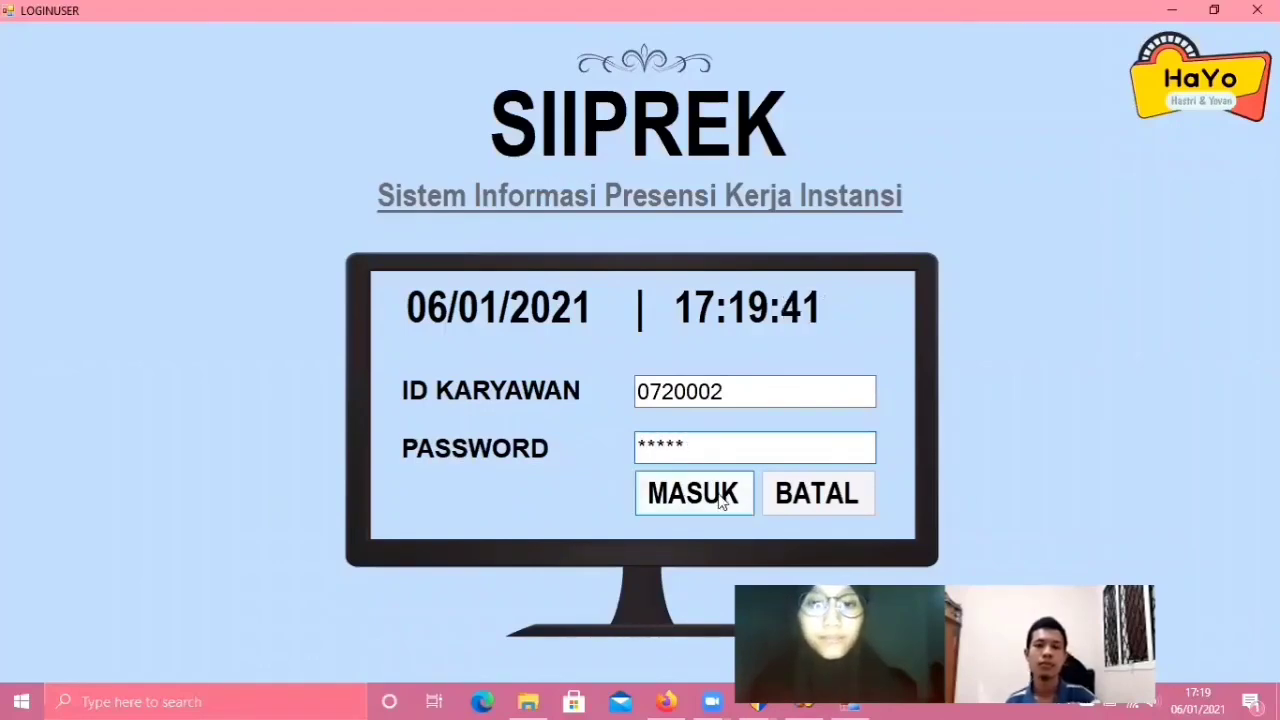
pyautogui.click(720, 496)
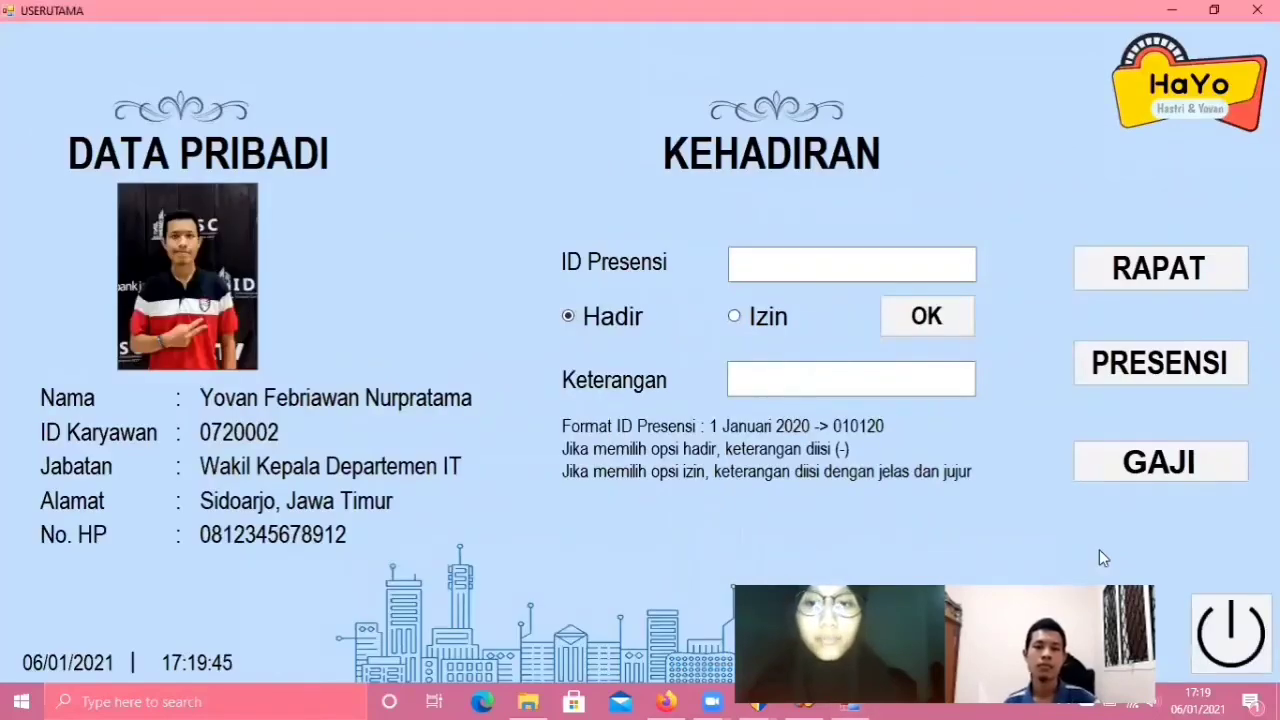
pyautogui.click(1136, 474)
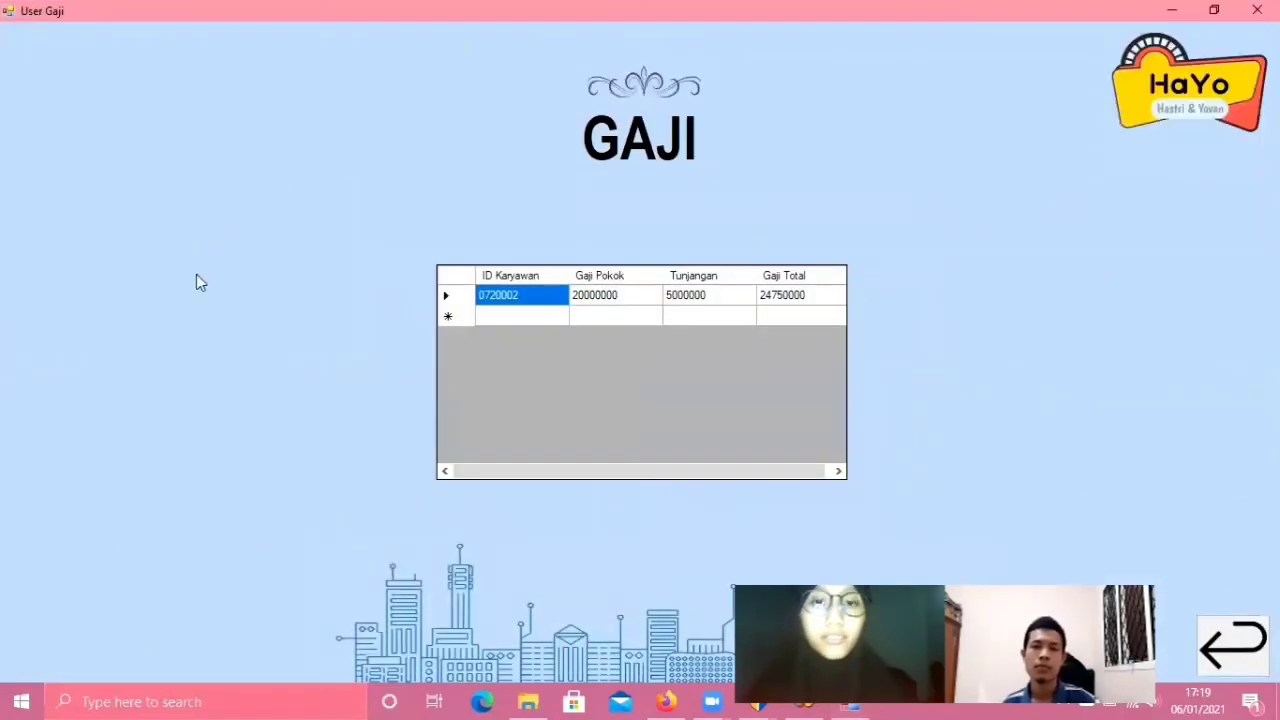